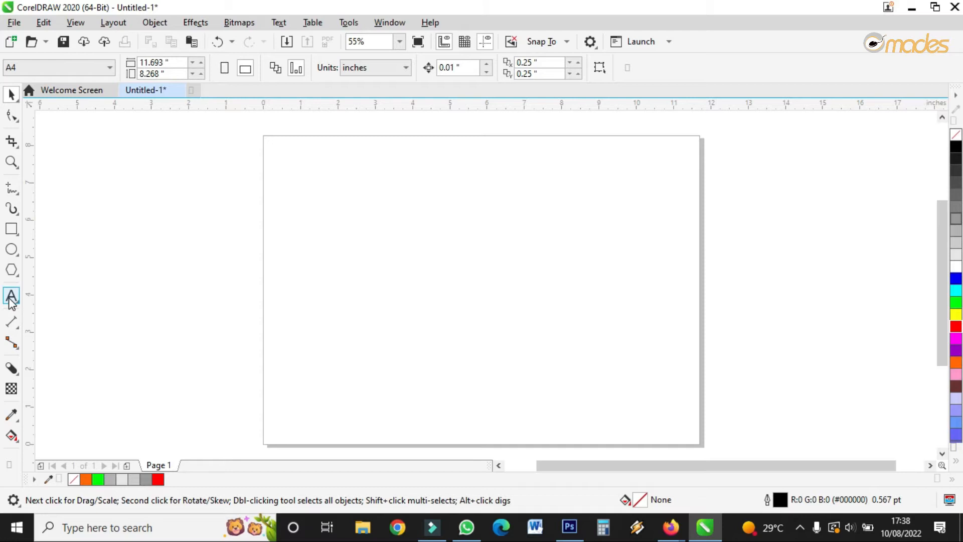
# Add the letter A as Arial artistic text on the page, enlarge it to about 319 pt, and make it bold.
pyautogui.click(11, 296)
pyautogui.click(300, 275)
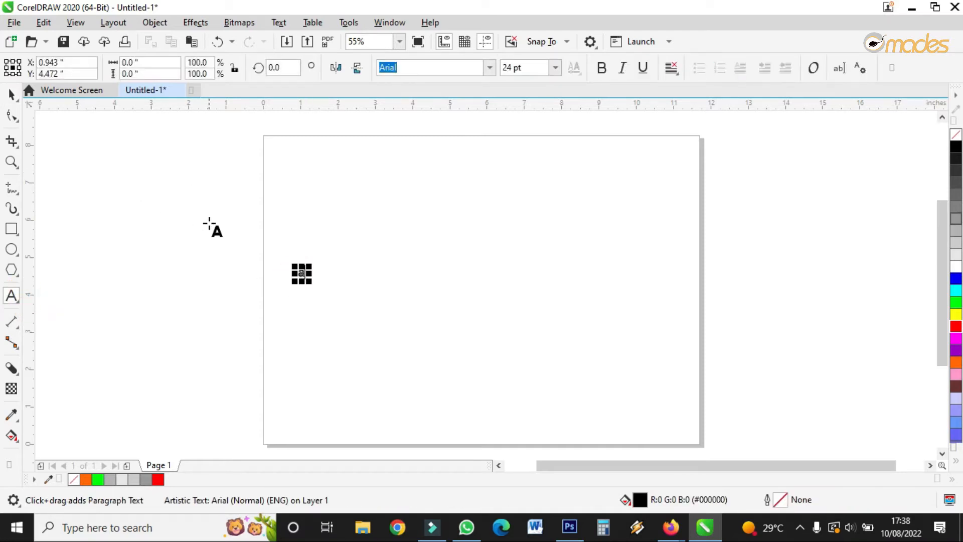
pyautogui.press('BackSpace')
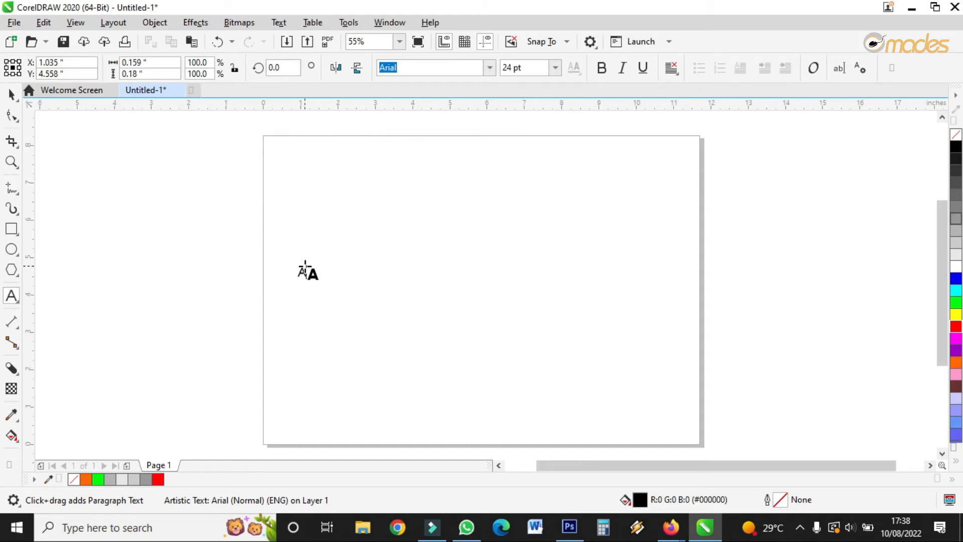
pyautogui.click(11, 94)
pyautogui.moveTo(313, 261); pyautogui.dragTo(512, 152)
pyautogui.click(602, 67)
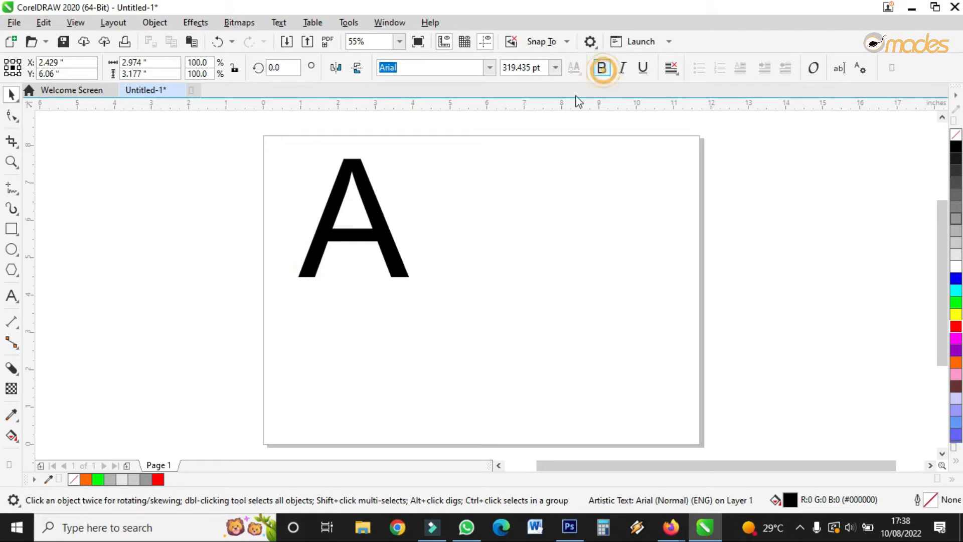
# Duplicate the letter A beside the original and change the copy's text to B.
pyautogui.click(364, 193)
pyautogui.moveTo(352, 200); pyautogui.dragTo(471, 207)
pyautogui.rightClick(471, 206)
pyautogui.doubleClick(471, 207)
pyautogui.doubleClick(471, 207)
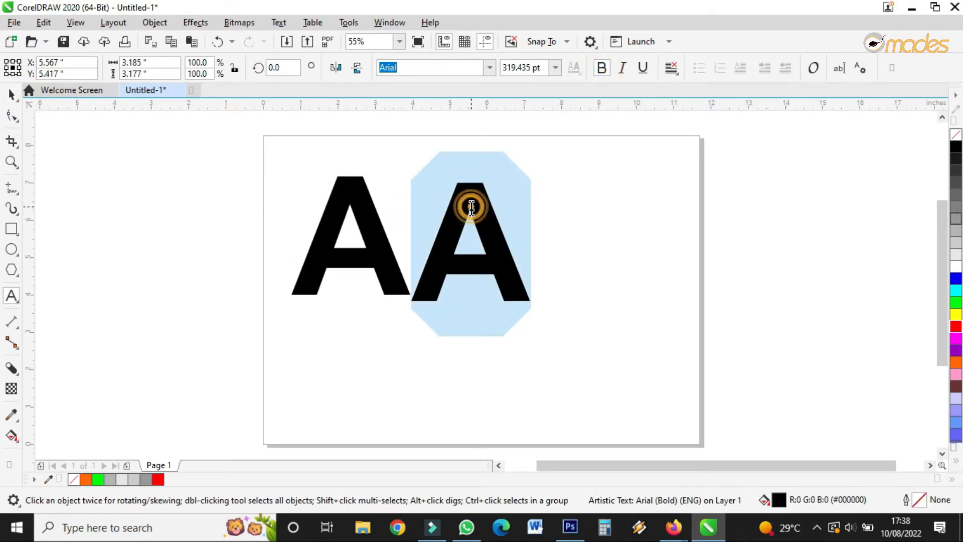
pyautogui.write('B')
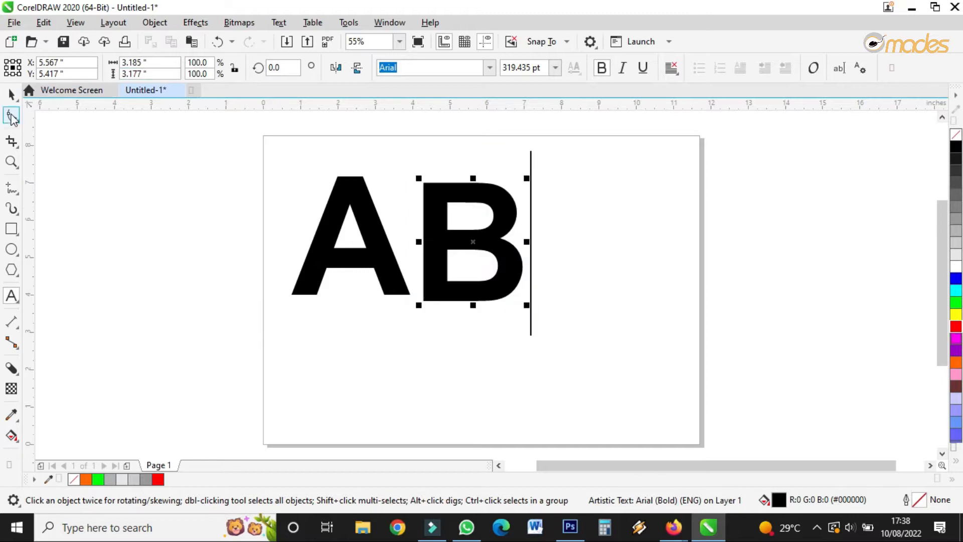
# Move the A and the B down towards the middle of the page, side by side with their bases roughly level.
pyautogui.click(11, 94)
pyautogui.moveTo(354, 207); pyautogui.dragTo(362, 246)
pyautogui.moveTo(435, 221); pyautogui.dragTo(435, 253)
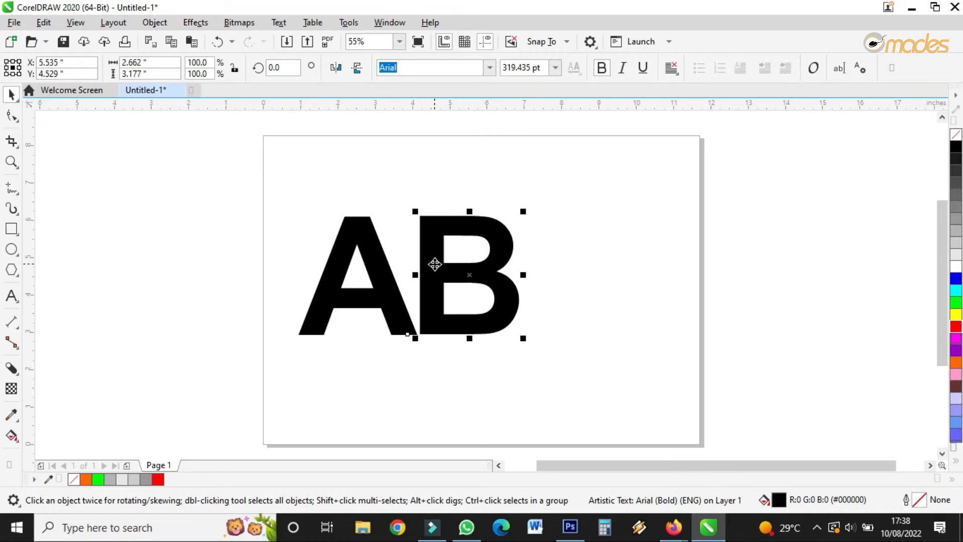
# Fill the letter B with orange and the letter A with purple.
pyautogui.scroll(2, 434, 253)
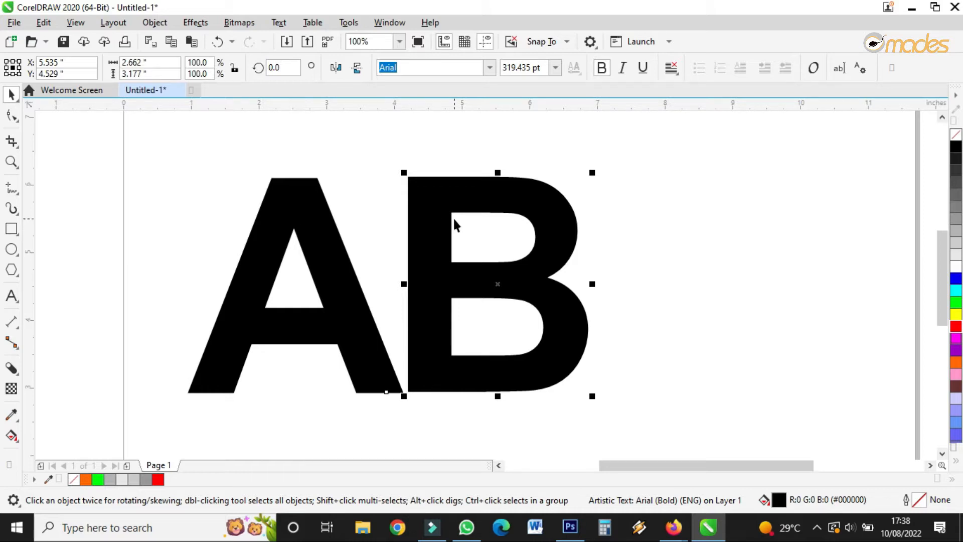
pyautogui.click(956, 362)
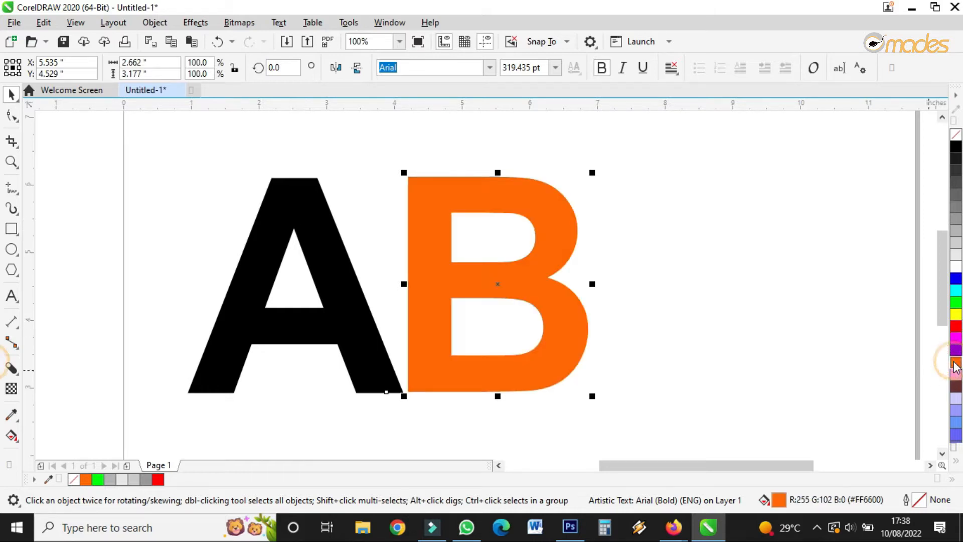
pyautogui.click(344, 323)
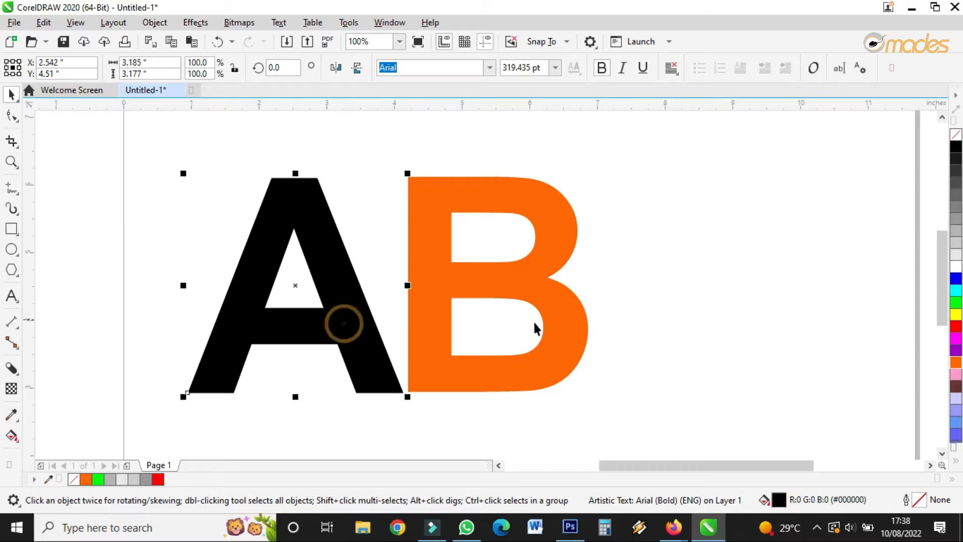
pyautogui.click(957, 351)
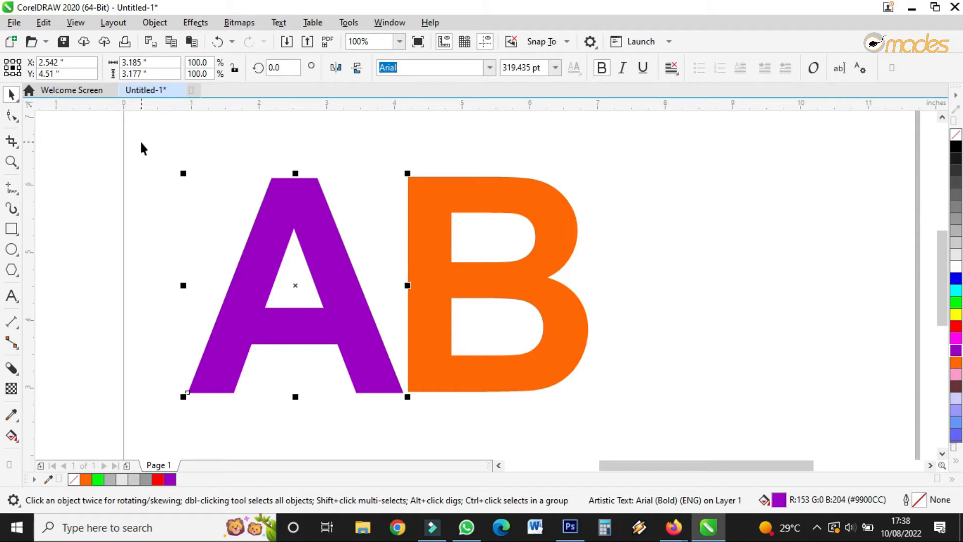
# Select both letters together and convert them to curves.
pyautogui.click(113, 150)
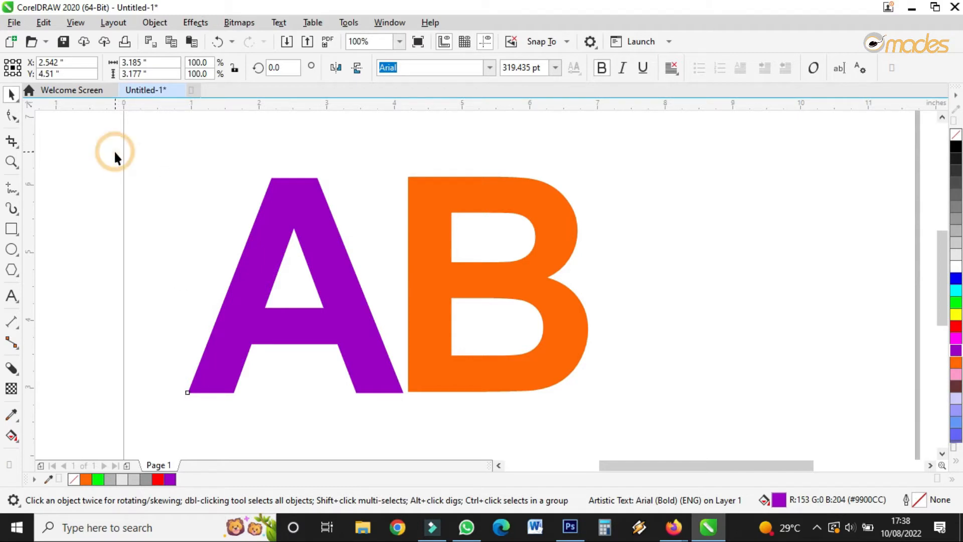
pyautogui.click(271, 200)
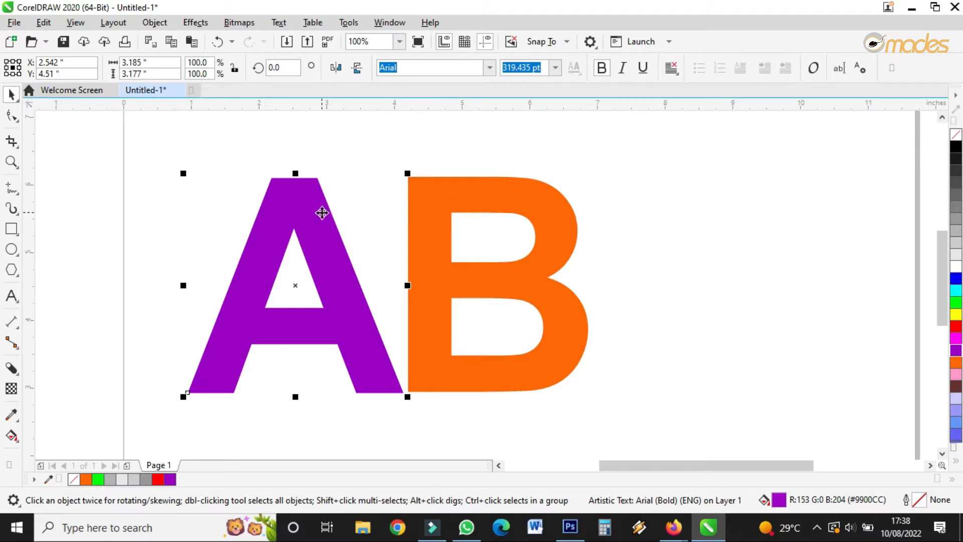
pyautogui.moveTo(97, 136); pyautogui.dragTo(608, 357)
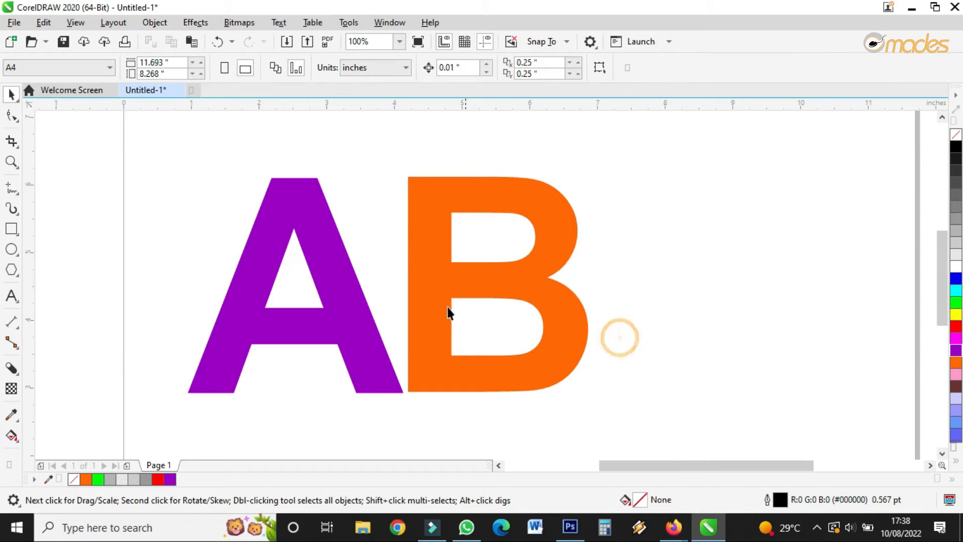
pyautogui.click(329, 281)
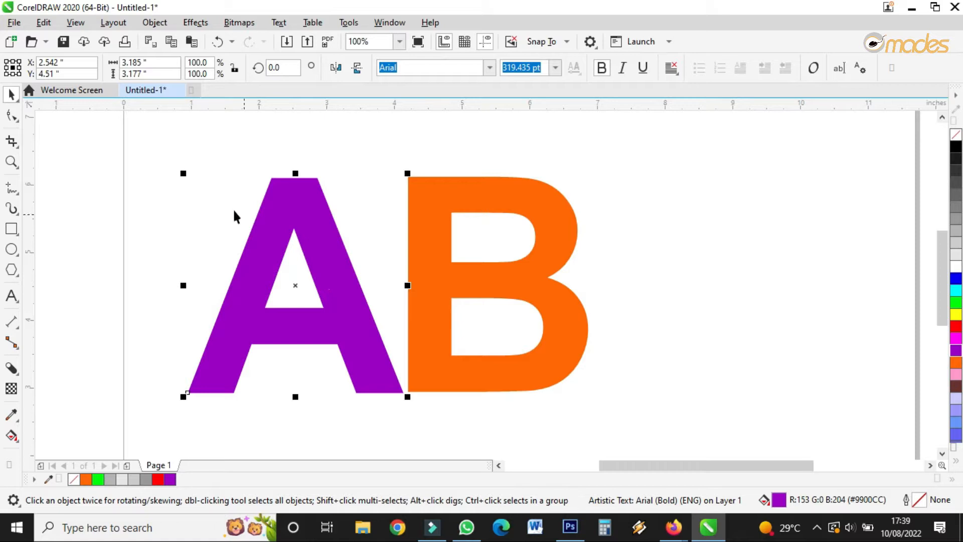
pyautogui.click(648, 162)
pyautogui.moveTo(698, 156); pyautogui.dragTo(156, 437)
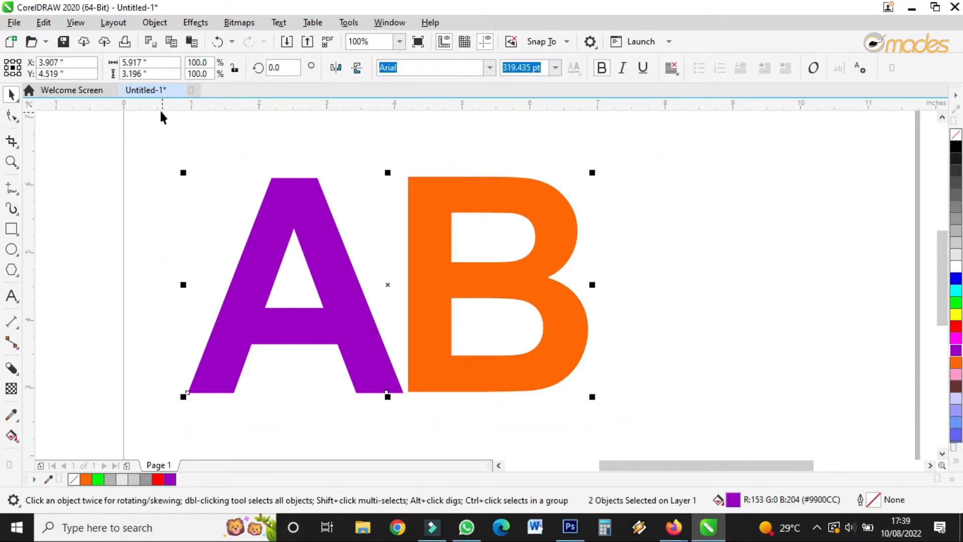
pyautogui.click(146, 146)
pyautogui.moveTo(101, 139); pyautogui.dragTo(672, 427)
pyautogui.click(156, 24)
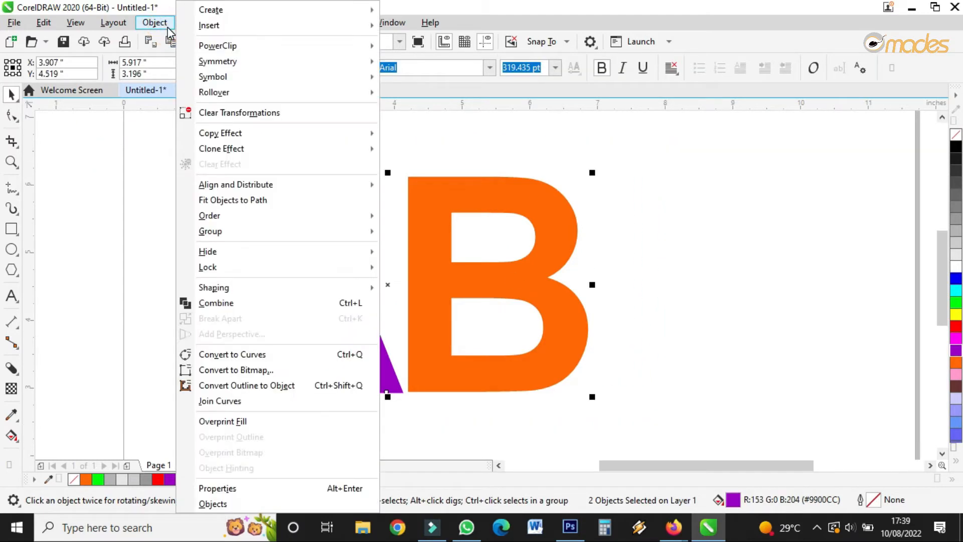
pyautogui.click(275, 357)
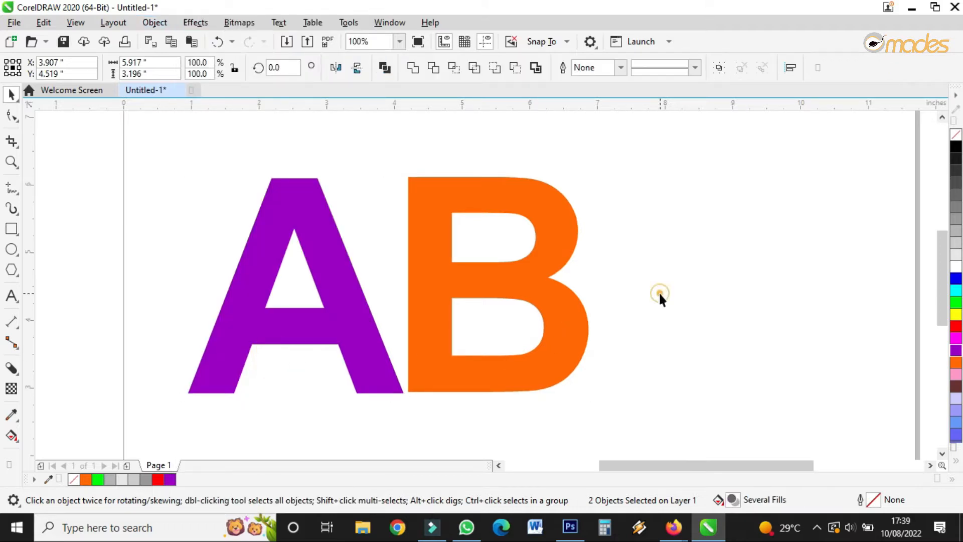
# Shift the B slightly to the right, and move the A so its right leg overlaps the B.
pyautogui.click(585, 276)
pyautogui.moveTo(571, 279); pyautogui.dragTo(542, 281)
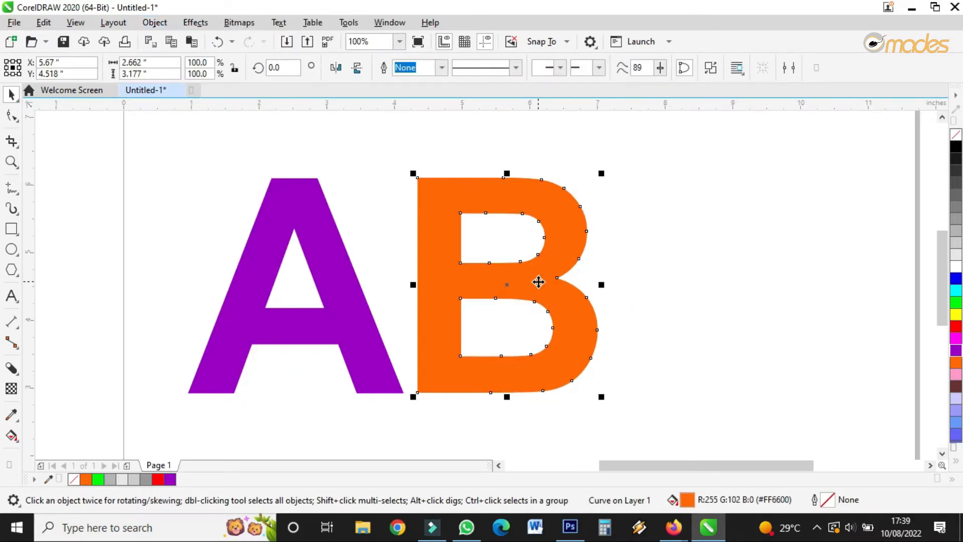
pyautogui.click(352, 295)
pyautogui.moveTo(351, 296); pyautogui.dragTo(432, 290)
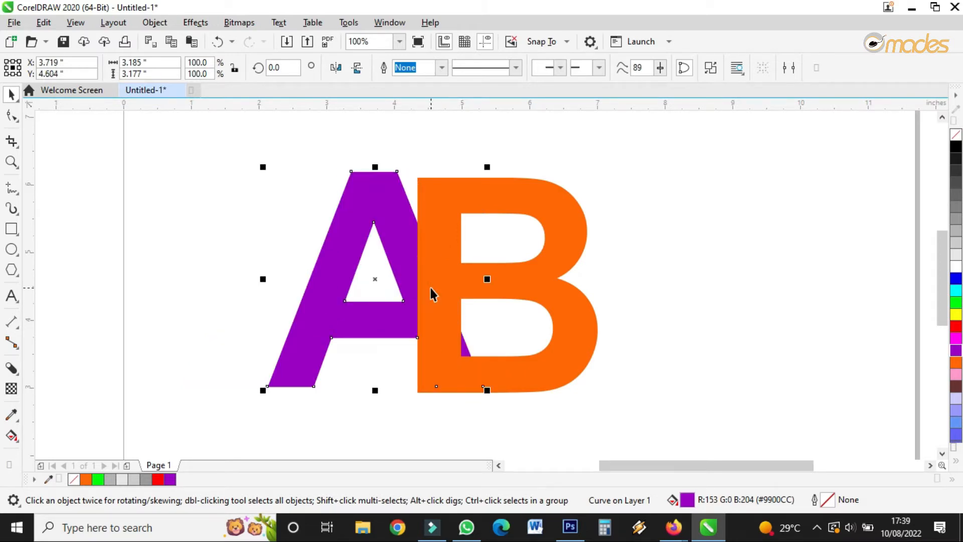
# Bring the A in front of the B, enlarge it to about 3.3 inches wide, and position it over the B's stem.
pyautogui.rightClick(383, 206)
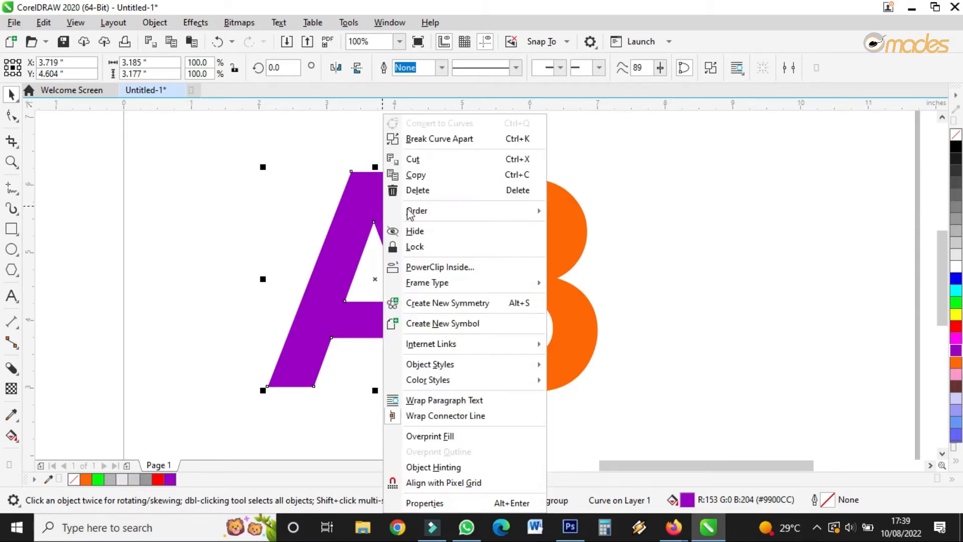
pyautogui.moveTo(447, 218)
pyautogui.click(562, 216)
pyautogui.moveTo(411, 224); pyautogui.dragTo(432, 231)
pyautogui.moveTo(508, 397); pyautogui.dragTo(515, 402)
pyautogui.moveTo(459, 325); pyautogui.dragTo(456, 323)
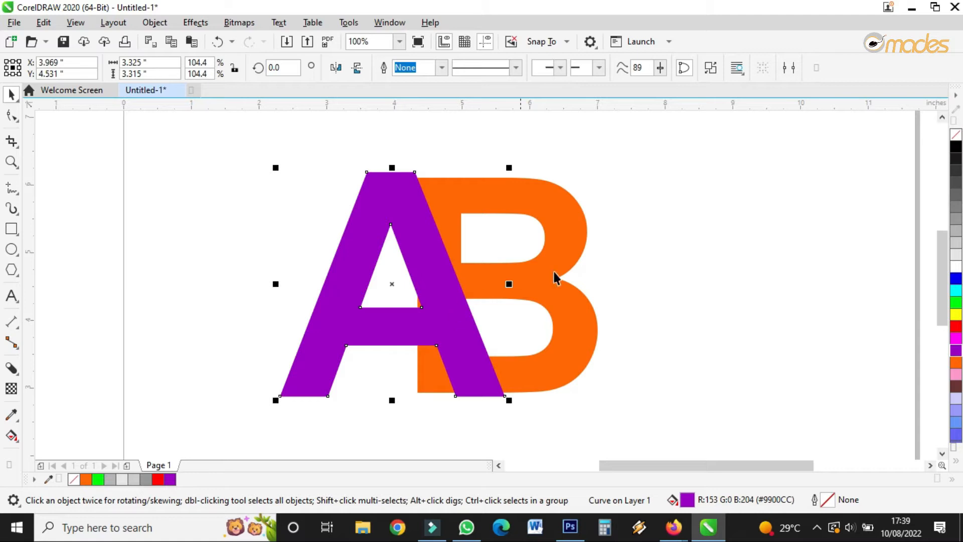
# Trim the B using the overlapping A, and move the A aside to the left.
pyautogui.click(630, 258)
pyautogui.click(376, 208)
pyautogui.keyDown('shift'); pyautogui.click(537, 206); pyautogui.keyUp('shift')
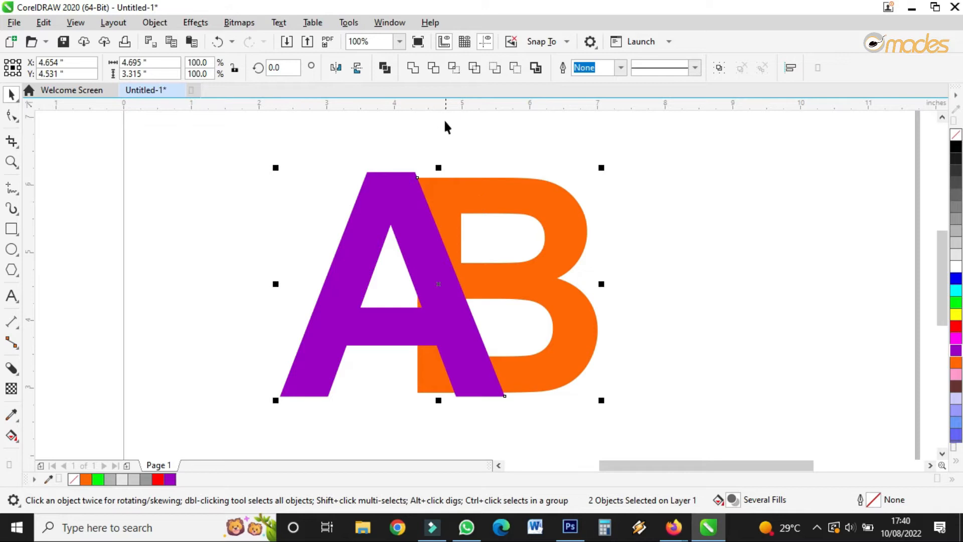
pyautogui.click(435, 75)
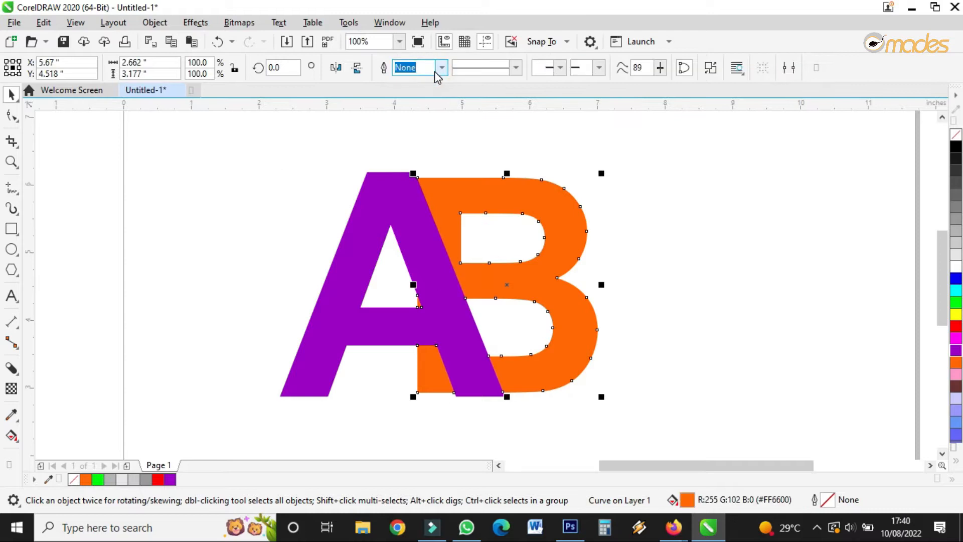
pyautogui.click(682, 264)
pyautogui.click(453, 299)
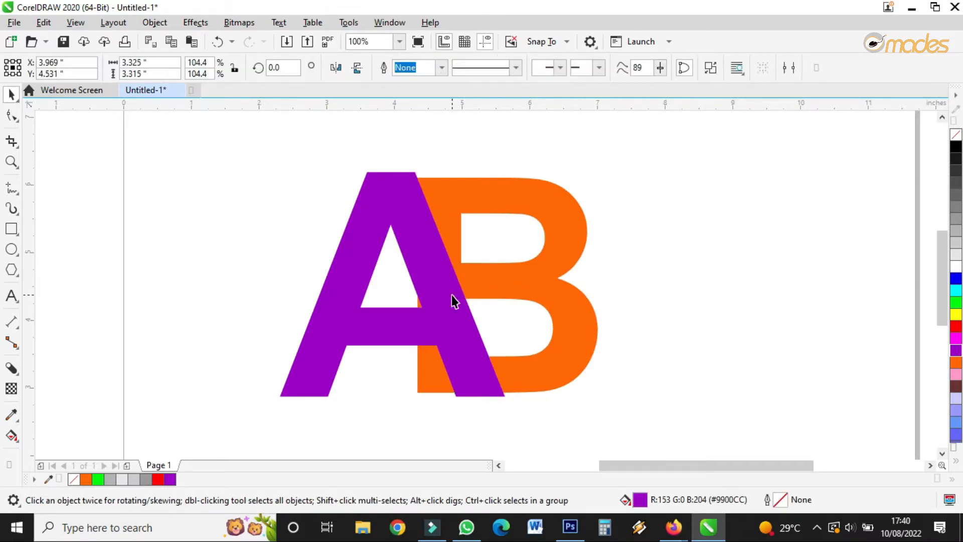
pyautogui.moveTo(452, 295); pyautogui.dragTo(337, 296)
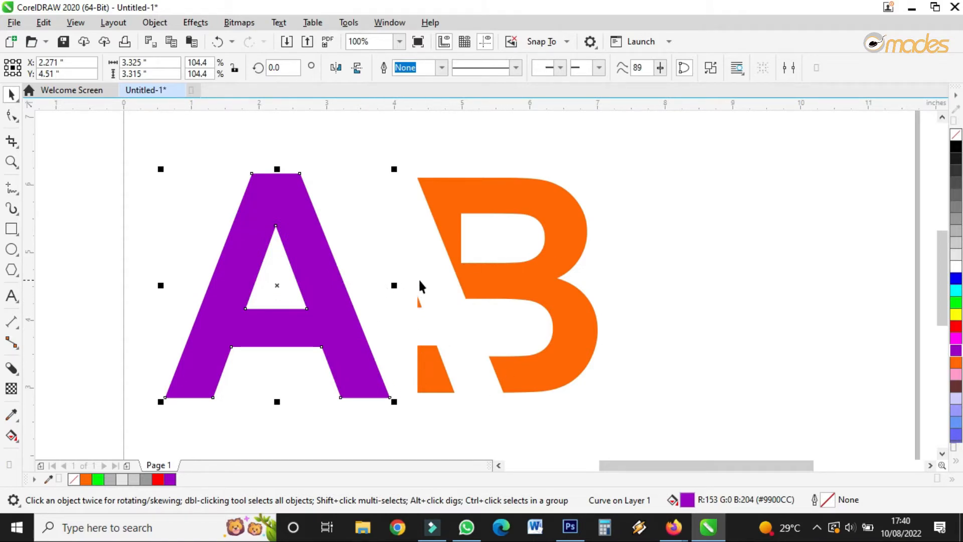
# Delete the leftover fragments of the B's stem by removing their nodes with the Shape tool.
pyautogui.click(464, 290)
pyautogui.click(11, 115)
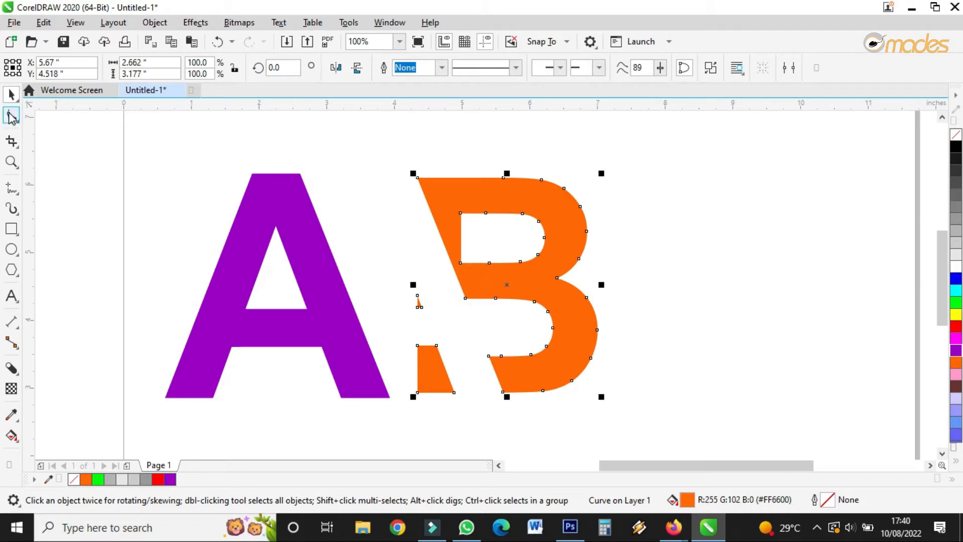
pyautogui.click(10, 117)
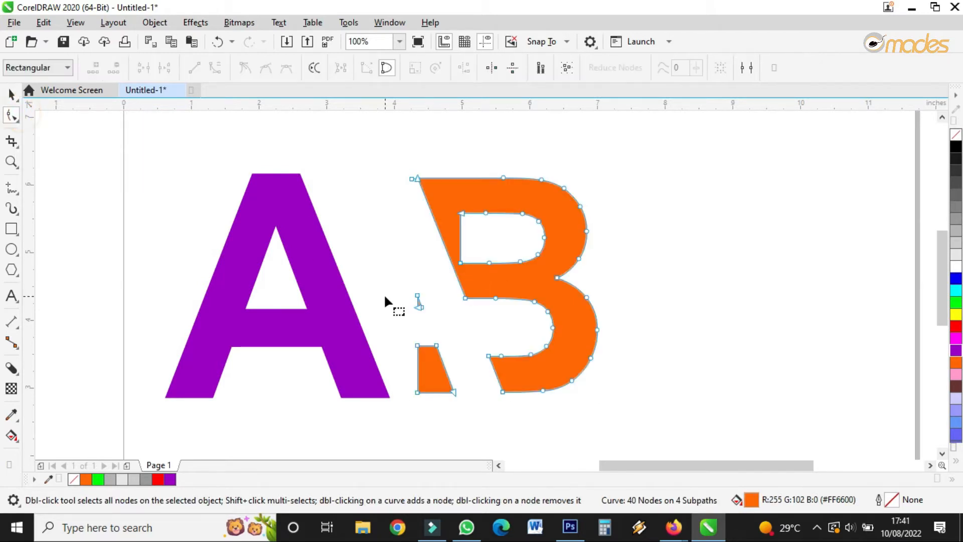
pyautogui.moveTo(408, 293)
pyautogui.mouseDown()
pyautogui.moveTo(437, 318)
pyautogui.moveTo(458, 415)
pyautogui.moveTo(483, 430)
pyautogui.mouseUp()
pyautogui.press('Delete')
pyautogui.press('Delete')
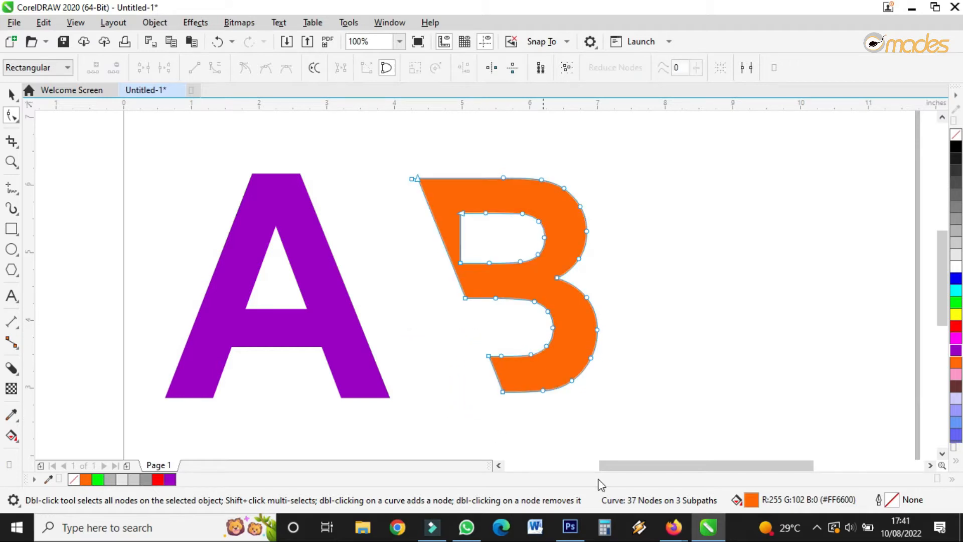
# Move the A back against the B's slanted cut, leaving a thin gap, and recolour it magenta.
pyautogui.click(11, 94)
pyautogui.moveTo(344, 294); pyautogui.dragTo(461, 301)
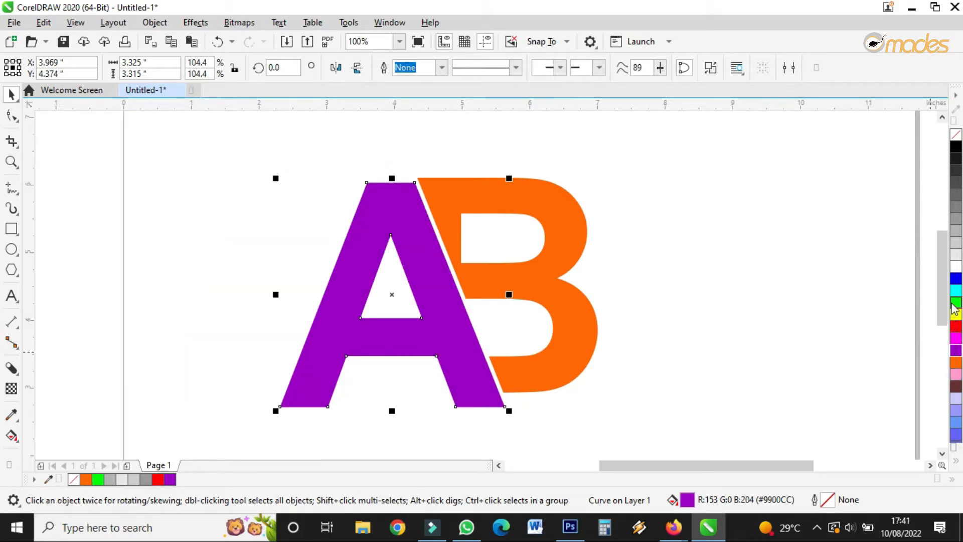
pyautogui.click(956, 325)
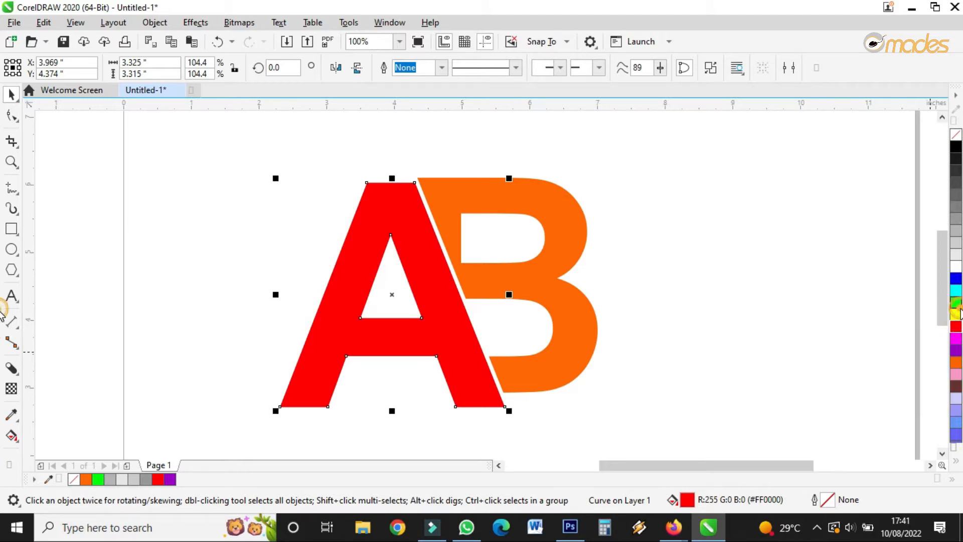
pyautogui.click(956, 301)
pyautogui.click(956, 314)
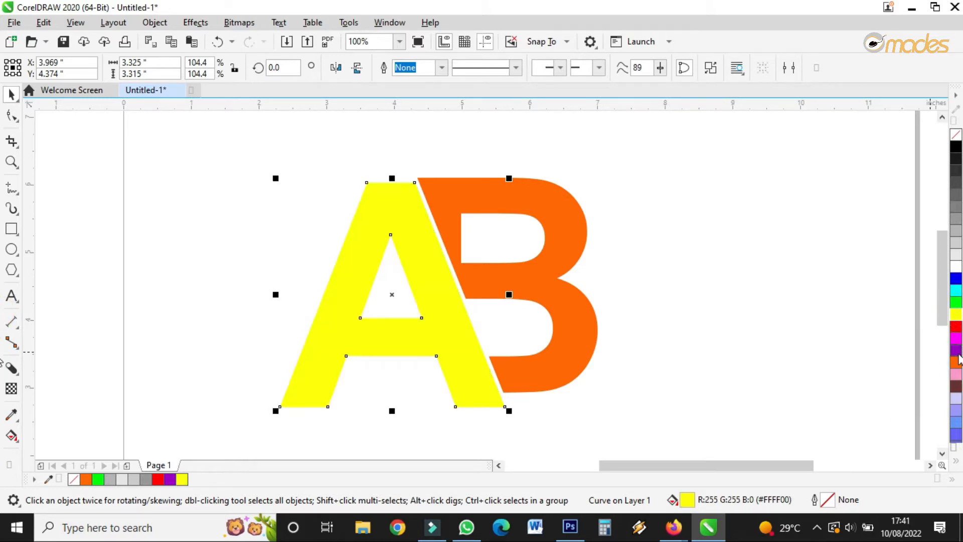
pyautogui.click(956, 337)
# Fine-tune the A's position beside the trimmed B to adjust the gap between the letters.
pyautogui.moveTo(424, 302); pyautogui.dragTo(417, 281)
pyautogui.scroll(-2, 422, 326)
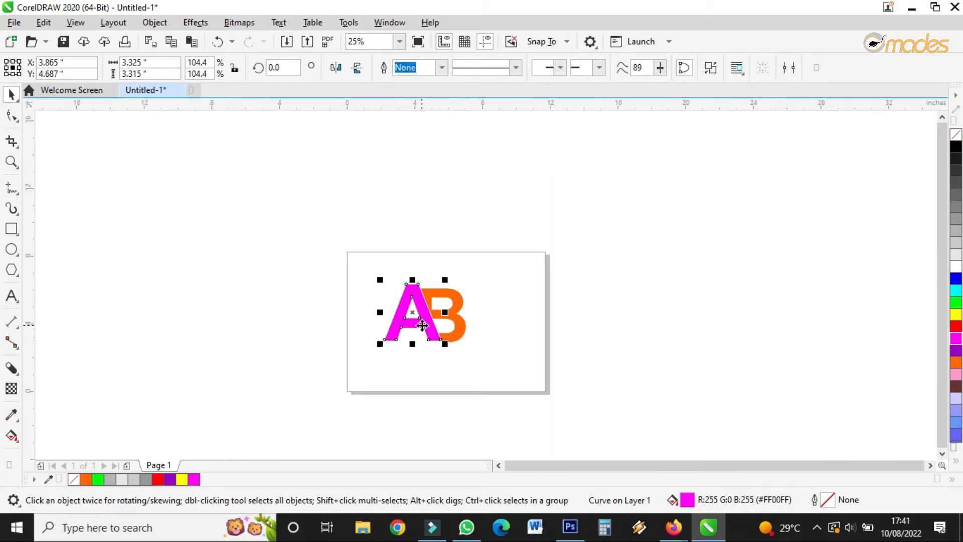
pyautogui.scroll(2, 435, 316)
pyautogui.click(416, 340)
pyautogui.moveTo(416, 340); pyautogui.dragTo(413, 338)
# Select both letters of the monogram and move them together to the page's upper-left area.
pyautogui.scroll(-1, 502, 275)
pyautogui.moveTo(565, 204); pyautogui.dragTo(361, 351)
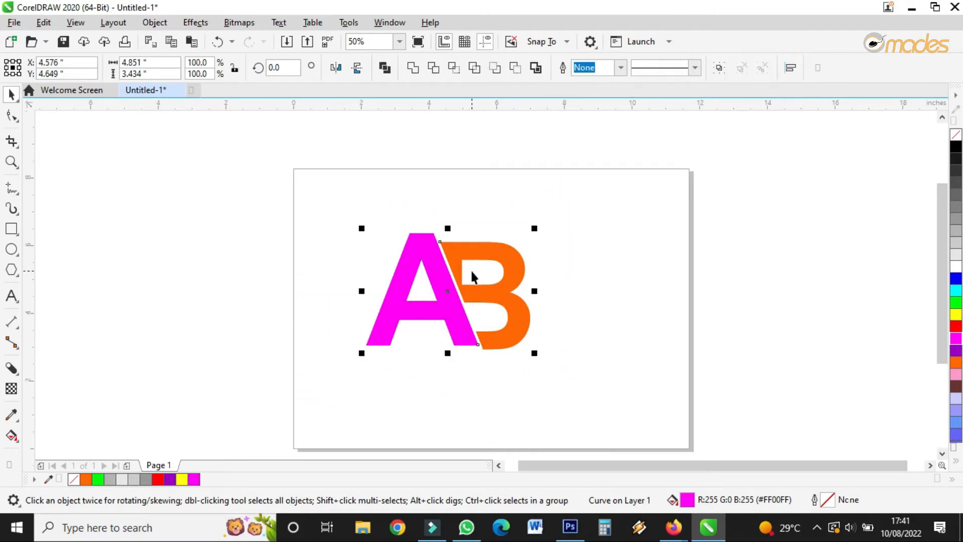
pyautogui.moveTo(452, 303); pyautogui.dragTo(385, 249)
pyautogui.click(630, 370)
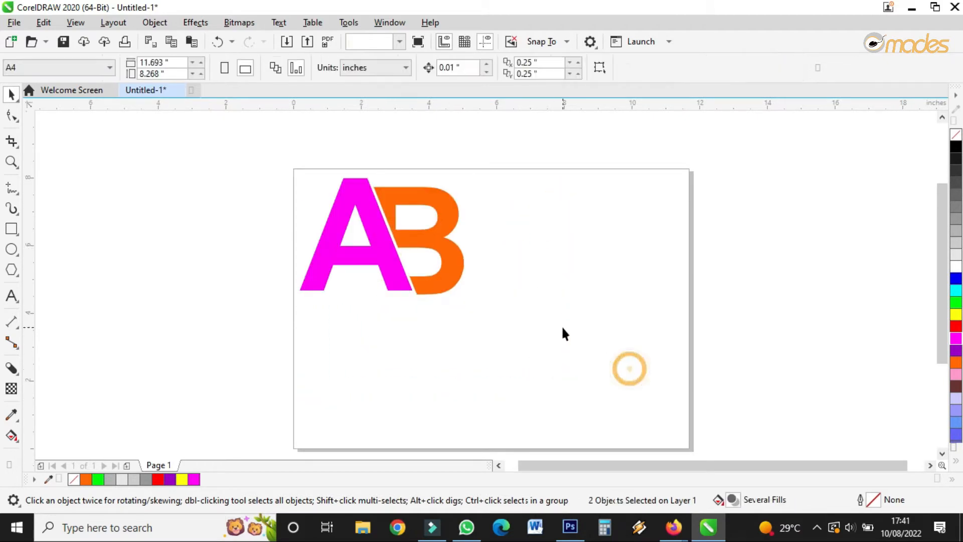
# Add the artistic text "DG" beside the AB monogram's lower part and enlarge it to about 150 pt.
pyautogui.scroll(1, 563, 331)
pyautogui.click(11, 295)
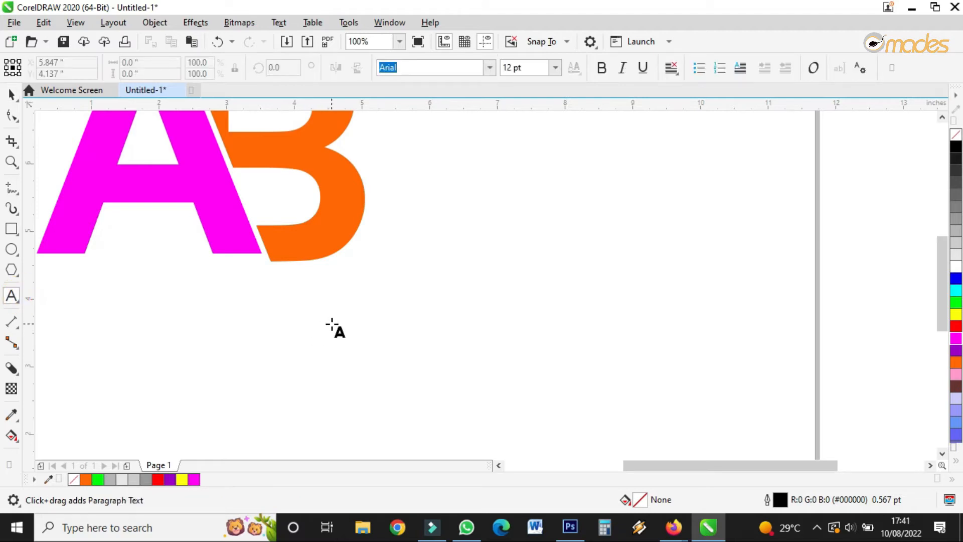
pyautogui.click(332, 324)
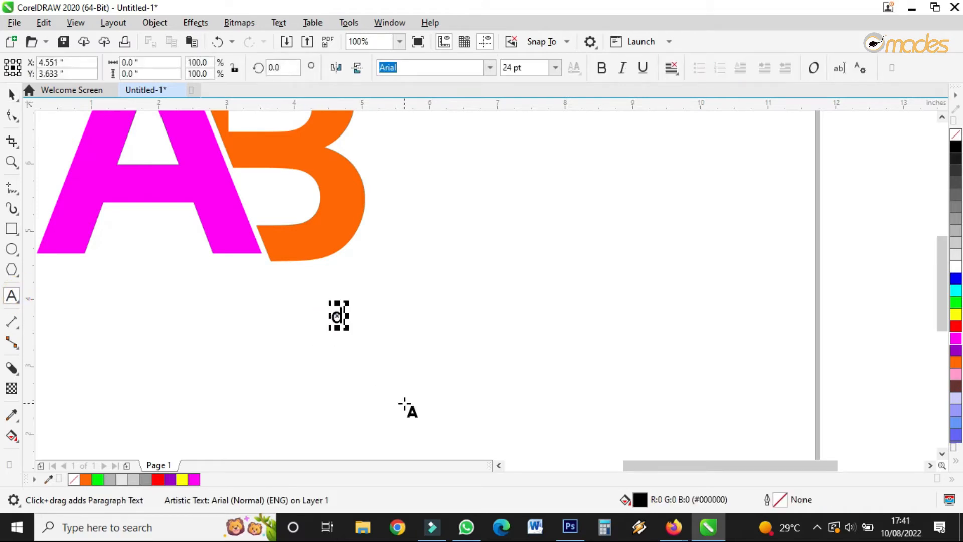
pyautogui.write('G')
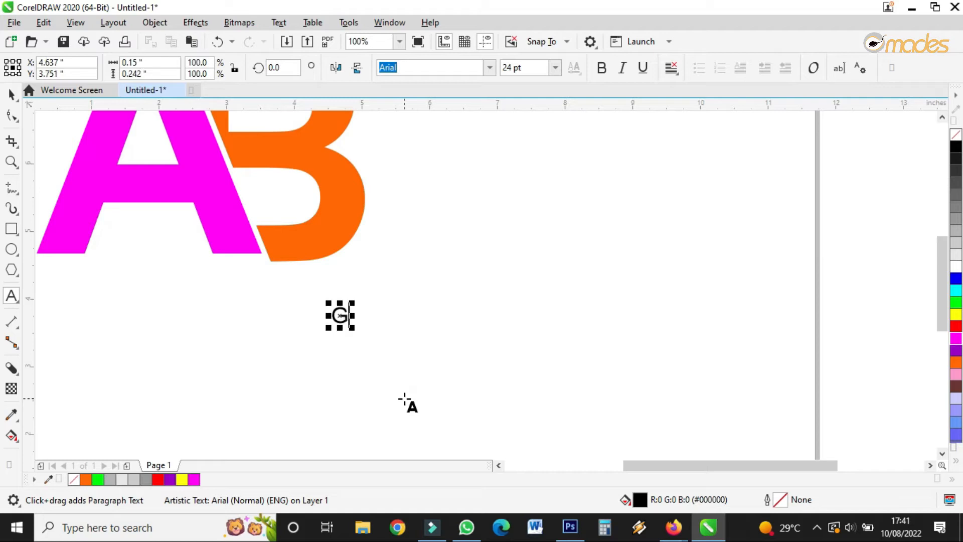
pyautogui.click(334, 317)
pyautogui.write('D')
pyautogui.click(12, 95)
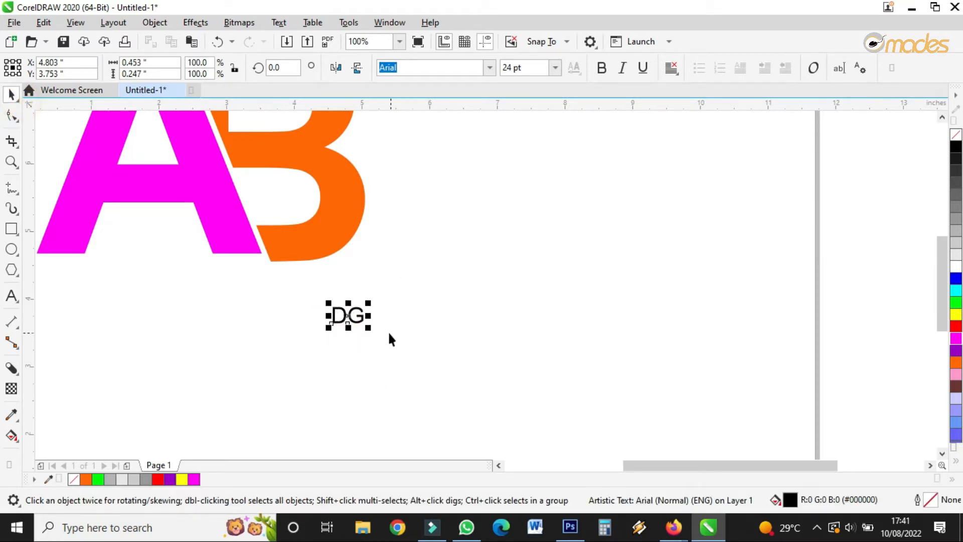
pyautogui.moveTo(367, 302); pyautogui.dragTo(527, 203)
pyautogui.moveTo(471, 232); pyautogui.dragTo(500, 238)
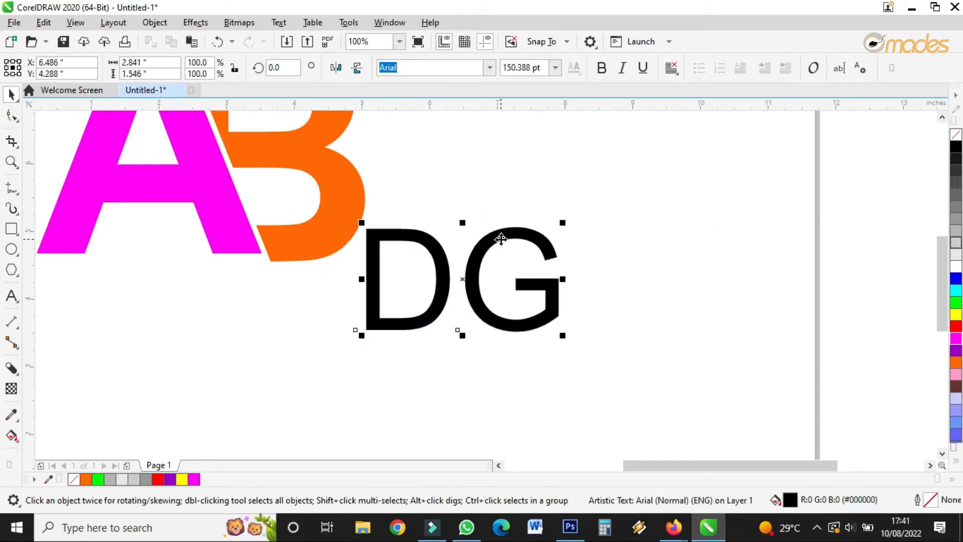
# Change the DG text's font to Bahnschrift, raise its weight to about 694 and reposition it clear of the B.
pyautogui.click(489, 70)
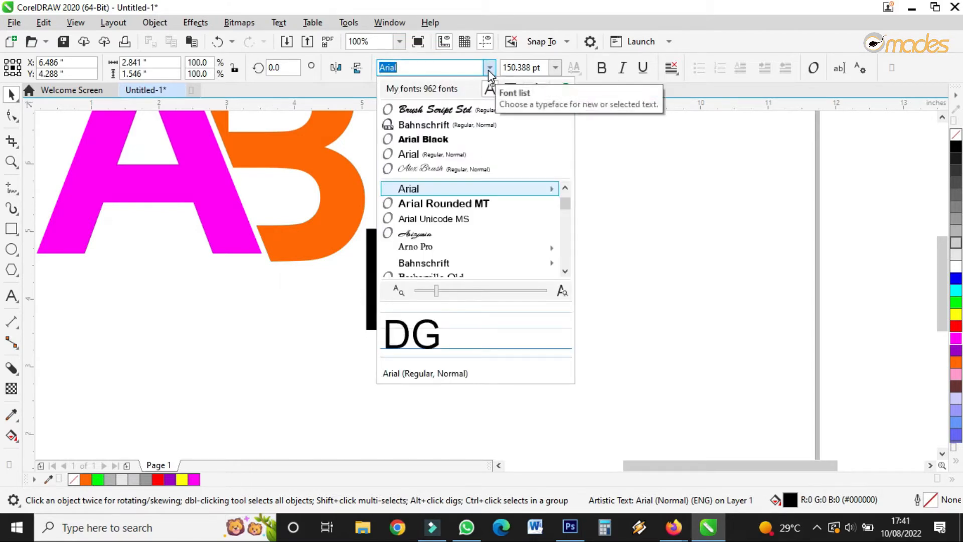
pyautogui.click(437, 125)
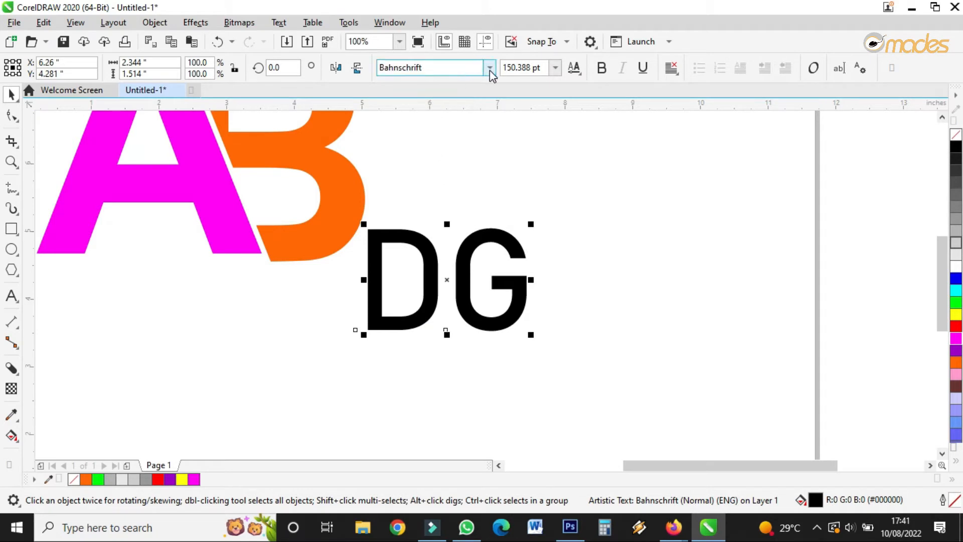
pyautogui.moveTo(495, 228); pyautogui.dragTo(518, 215)
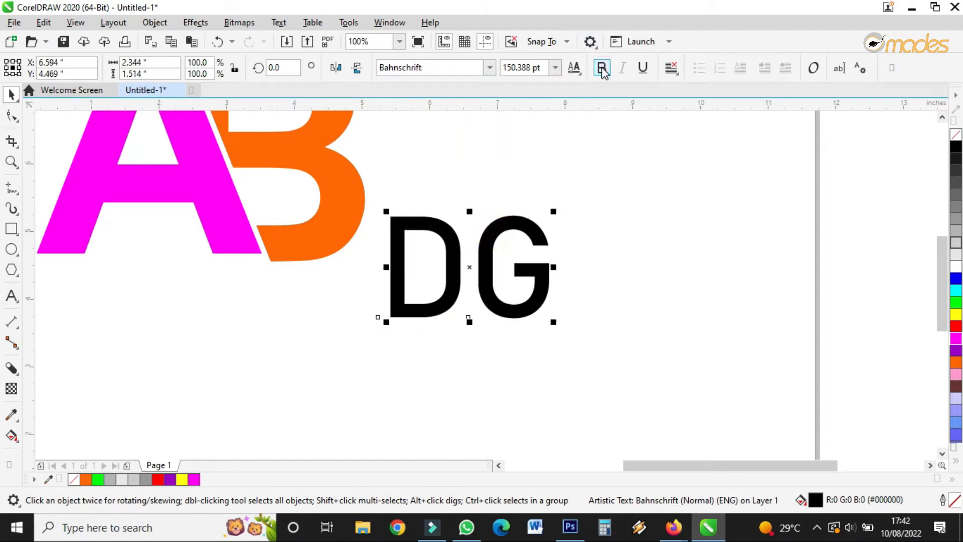
pyautogui.click(575, 68)
pyautogui.moveTo(645, 124); pyautogui.dragTo(747, 125)
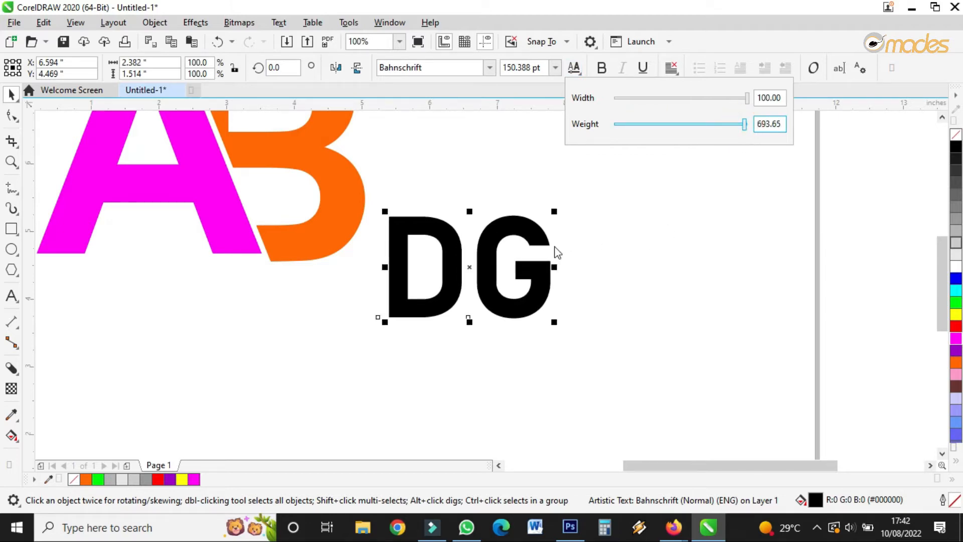
pyautogui.click(509, 228)
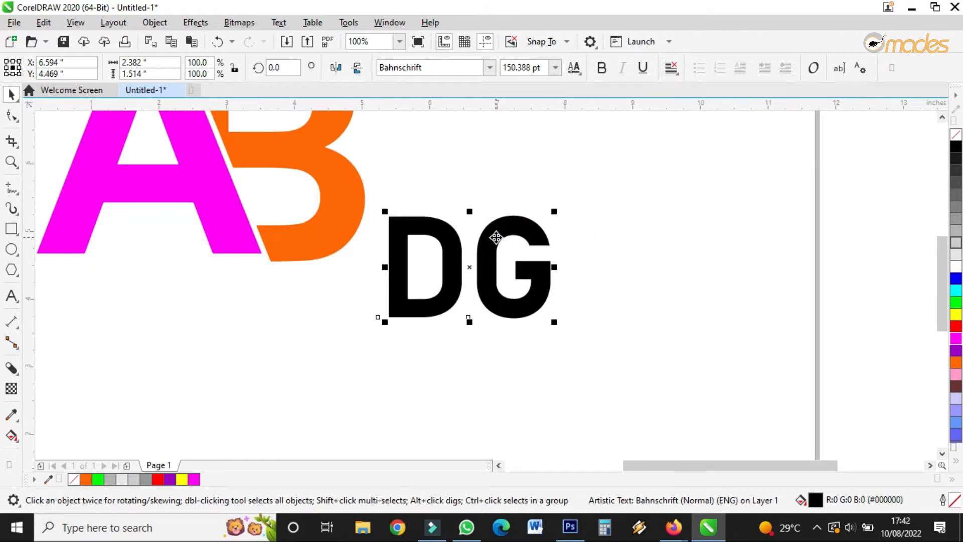
pyautogui.moveTo(483, 243)
pyautogui.mouseDown()
pyautogui.moveTo(551, 242)
pyautogui.moveTo(494, 257)
pyautogui.mouseUp()
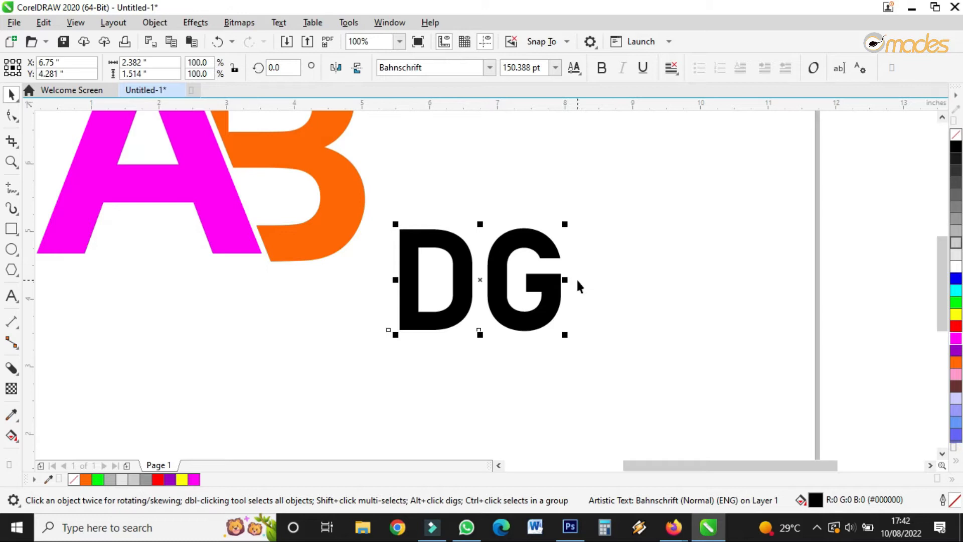
# Break the DG text apart into separate letters and scale both up together to about 150%.
pyautogui.click(154, 23)
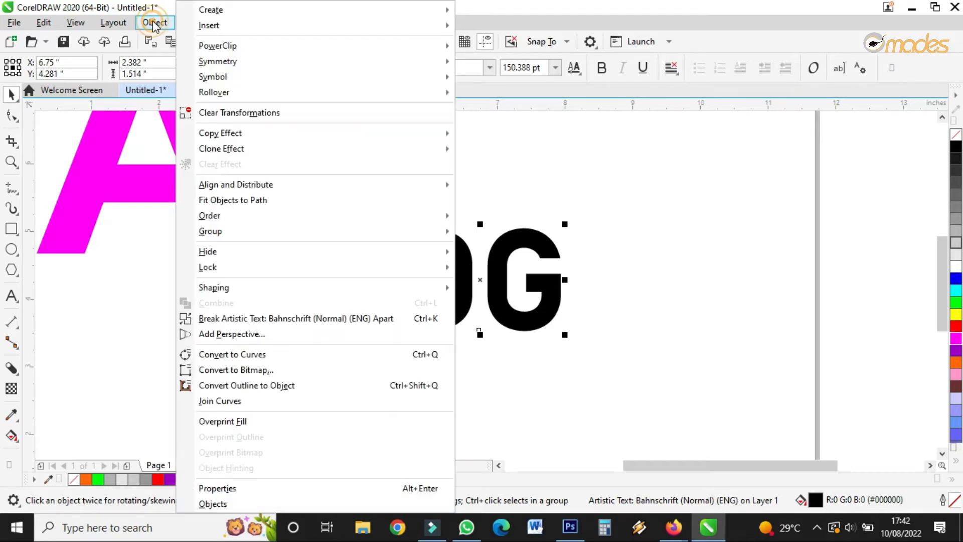
pyautogui.click(312, 319)
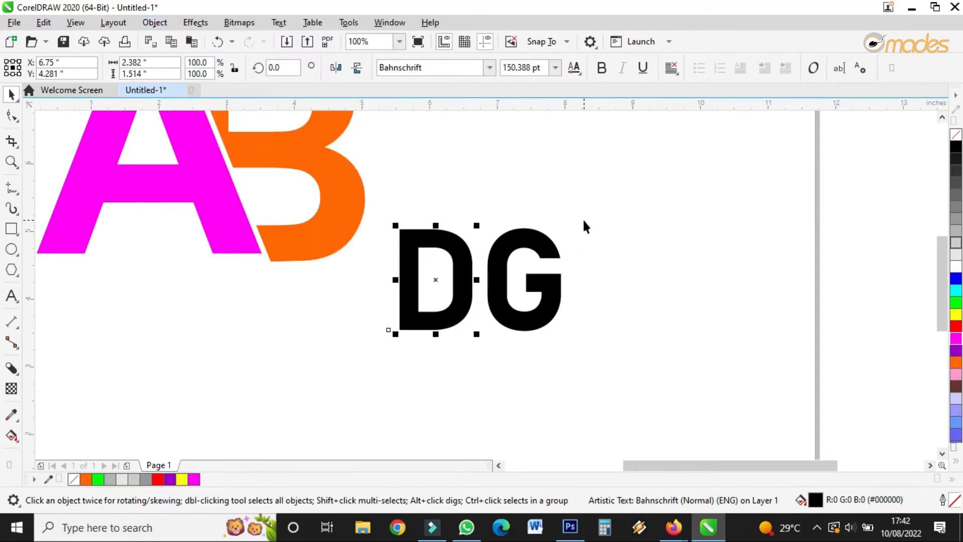
pyautogui.click(582, 219)
pyautogui.moveTo(602, 196); pyautogui.dragTo(394, 352)
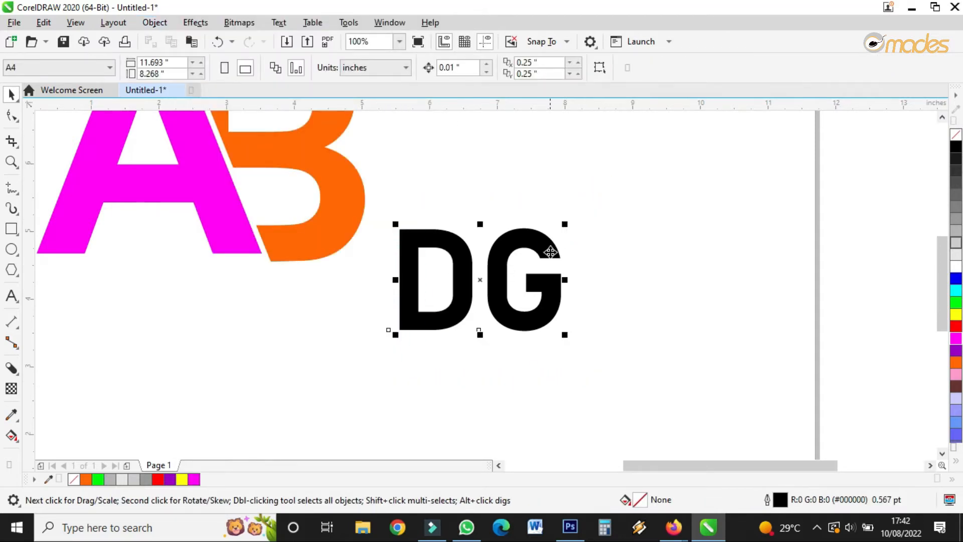
pyautogui.moveTo(566, 222); pyautogui.dragTo(673, 168)
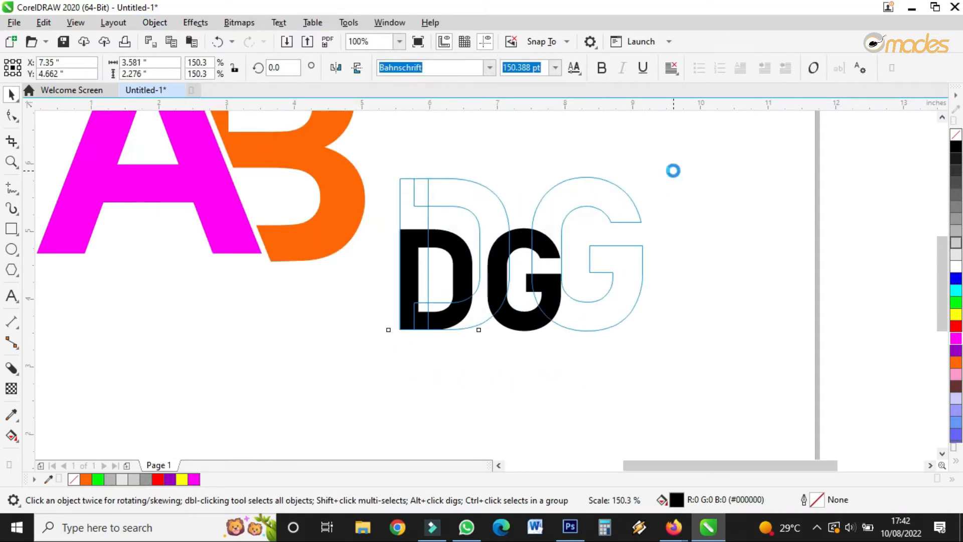
pyautogui.click(679, 285)
# Try orange and violet-blue fills on the D, and settle on yellow.
pyautogui.click(488, 247)
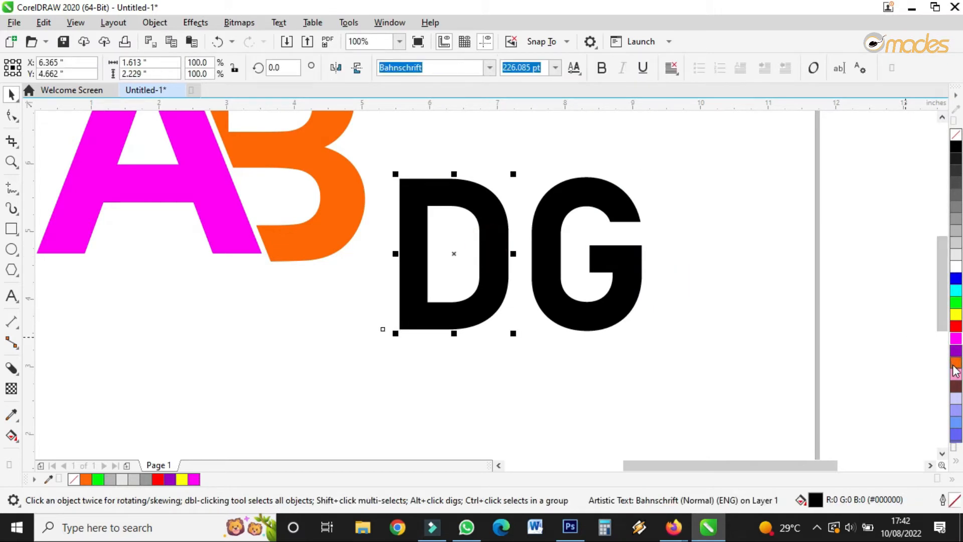
pyautogui.click(956, 362)
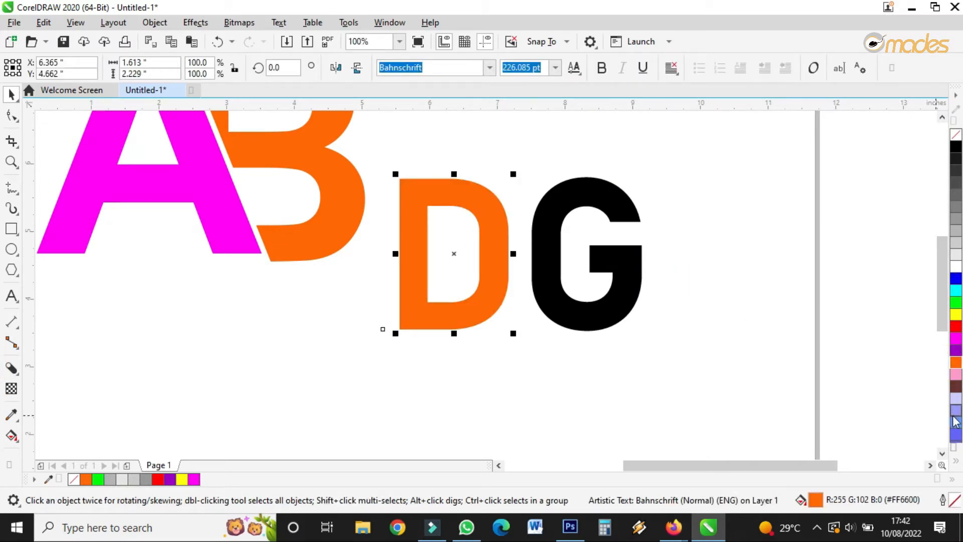
pyautogui.click(956, 437)
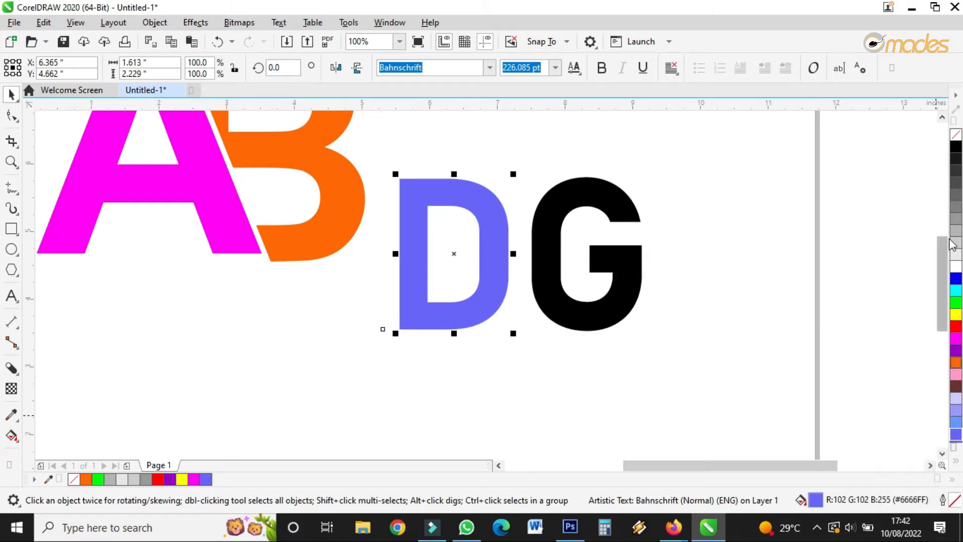
pyautogui.click(955, 461)
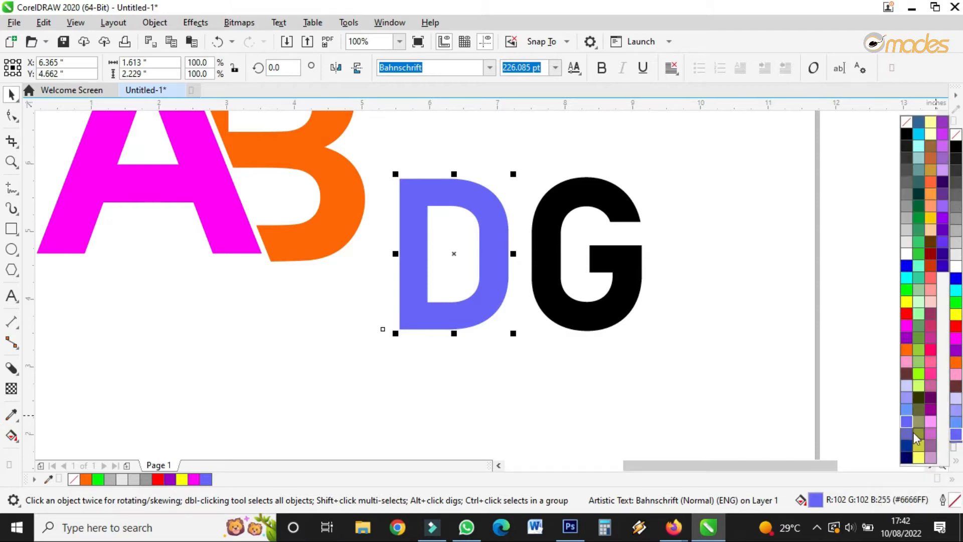
pyautogui.click(956, 313)
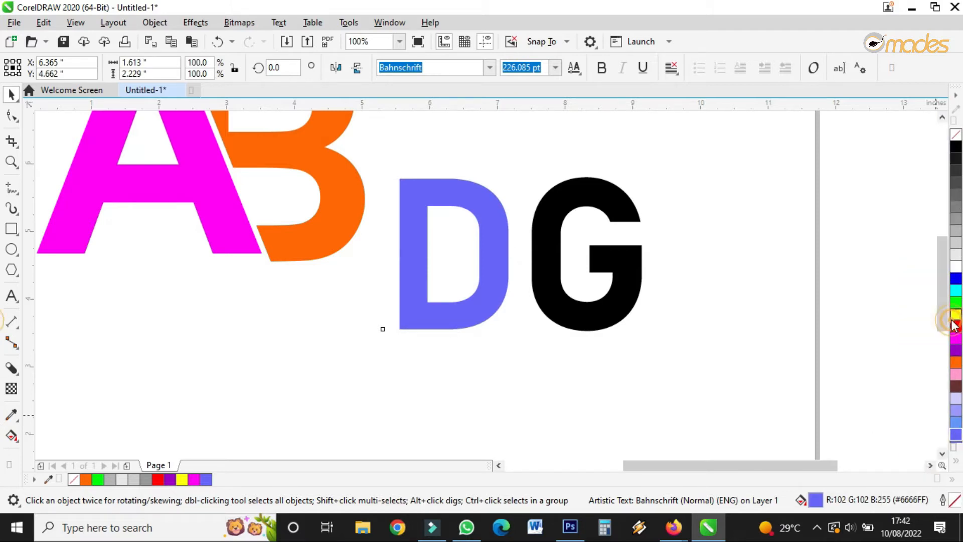
# Try a red fill on the G, and settle on near-black (#1A1A1A).
pyautogui.click(638, 288)
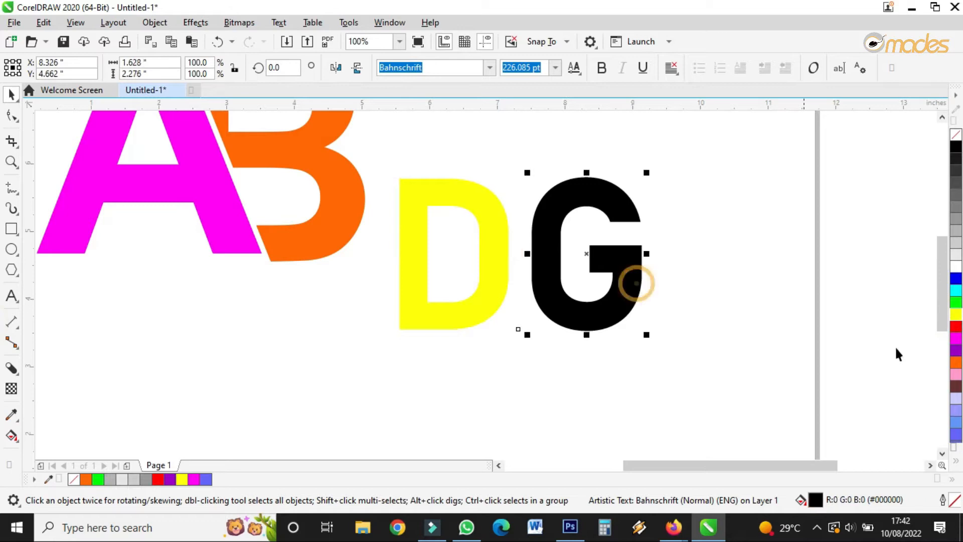
pyautogui.click(956, 327)
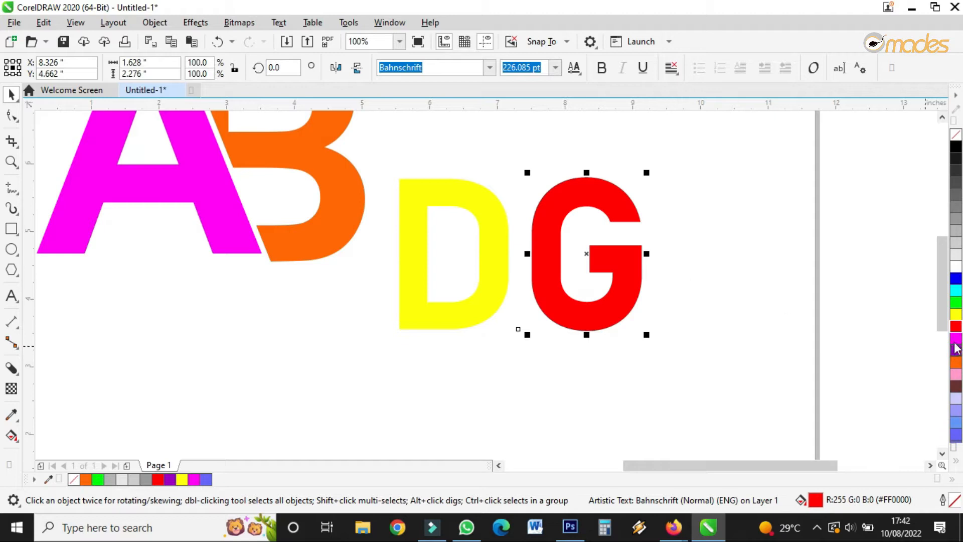
pyautogui.click(956, 159)
# Move the yellow D over the stem side of the G and bring it in front.
pyautogui.moveTo(484, 287); pyautogui.dragTo(568, 297)
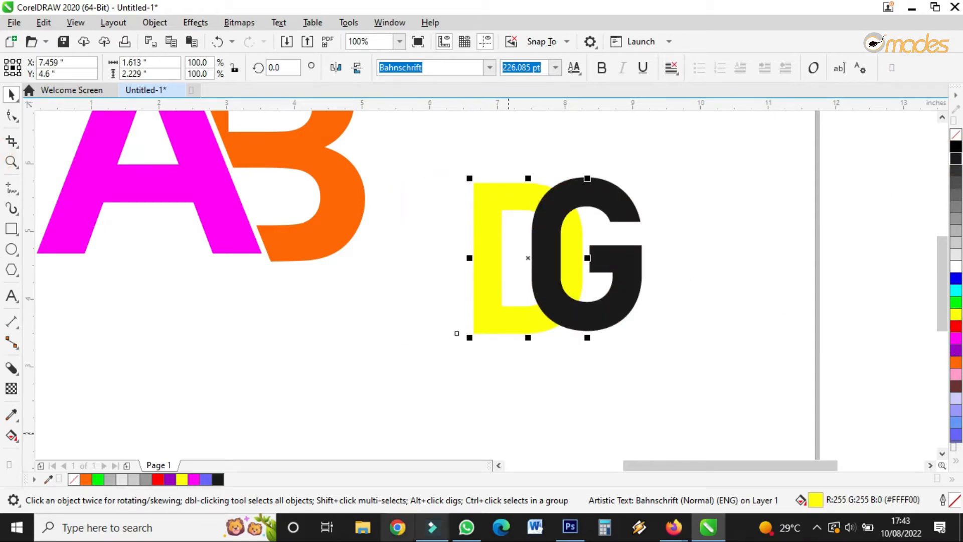
pyautogui.rightClick(500, 197)
pyautogui.moveTo(532, 221)
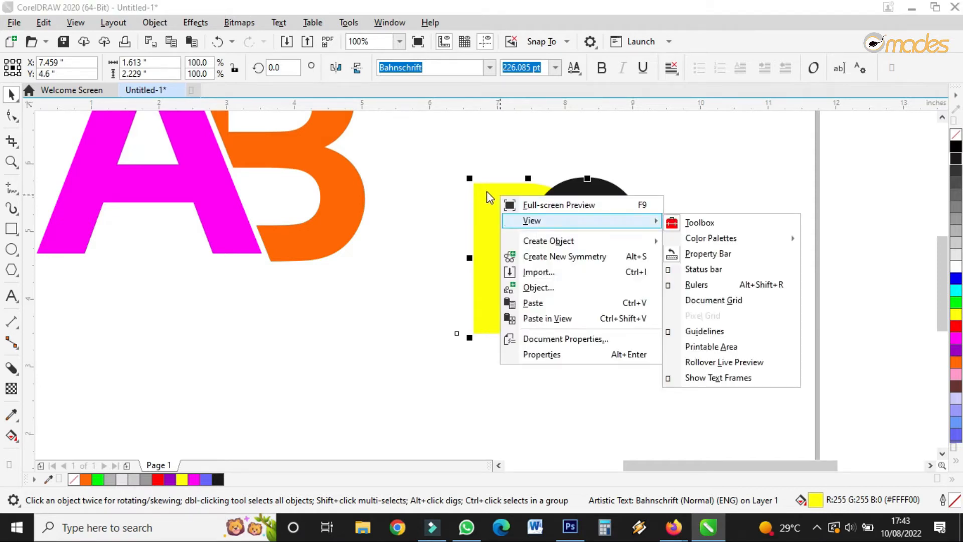
pyautogui.click(486, 226)
pyautogui.click(430, 224)
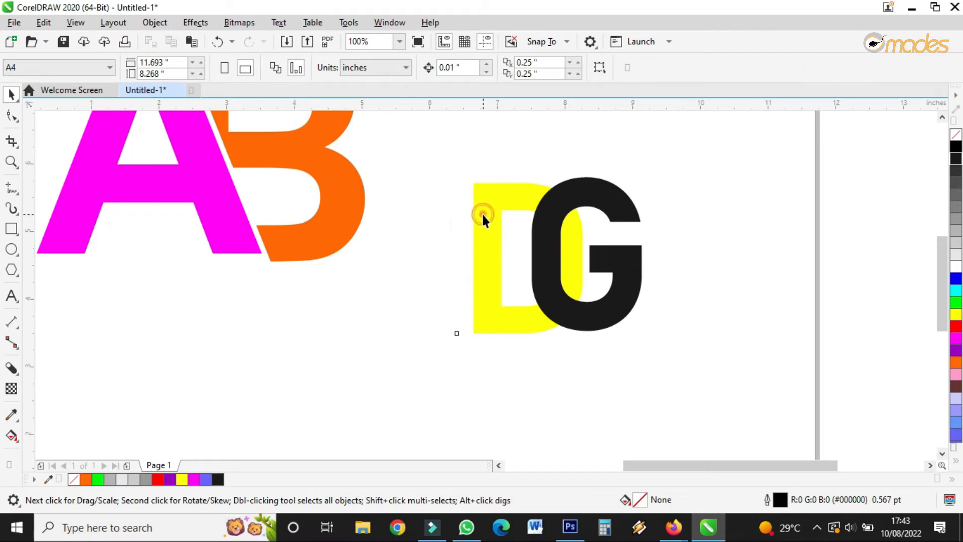
pyautogui.rightClick(484, 214)
pyautogui.moveTo(531, 299)
pyautogui.click(703, 300)
pyautogui.moveTo(576, 273)
pyautogui.mouseDown()
pyautogui.moveTo(561, 277)
pyautogui.moveTo(573, 282)
pyautogui.mouseUp()
# Convert both the D and the G to curves.
pyautogui.moveTo(700, 161); pyautogui.dragTo(373, 404)
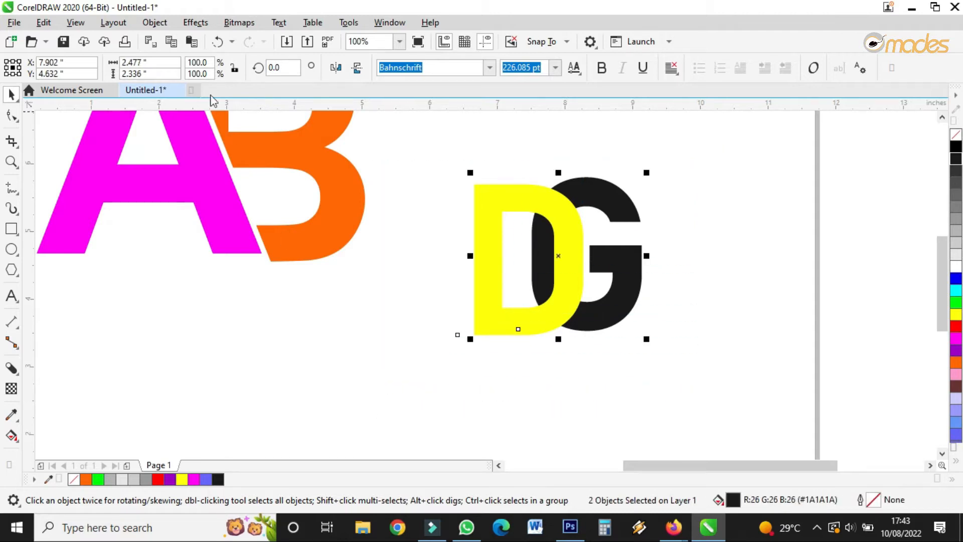
pyautogui.click(154, 22)
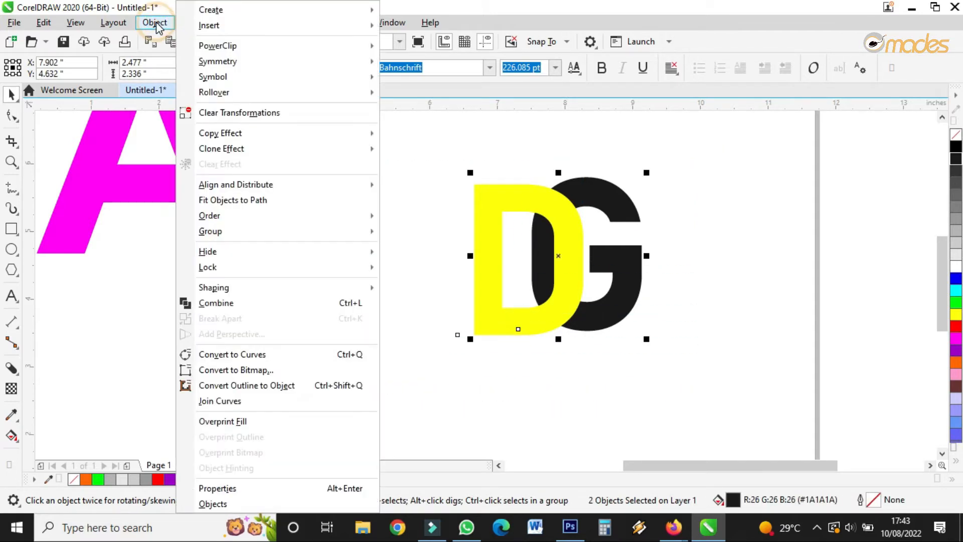
pyautogui.click(233, 356)
# Cut the overlapping D out of the G with Simplify, and move the D clear of the trimmed letter.
pyautogui.click(662, 222)
pyautogui.click(552, 210)
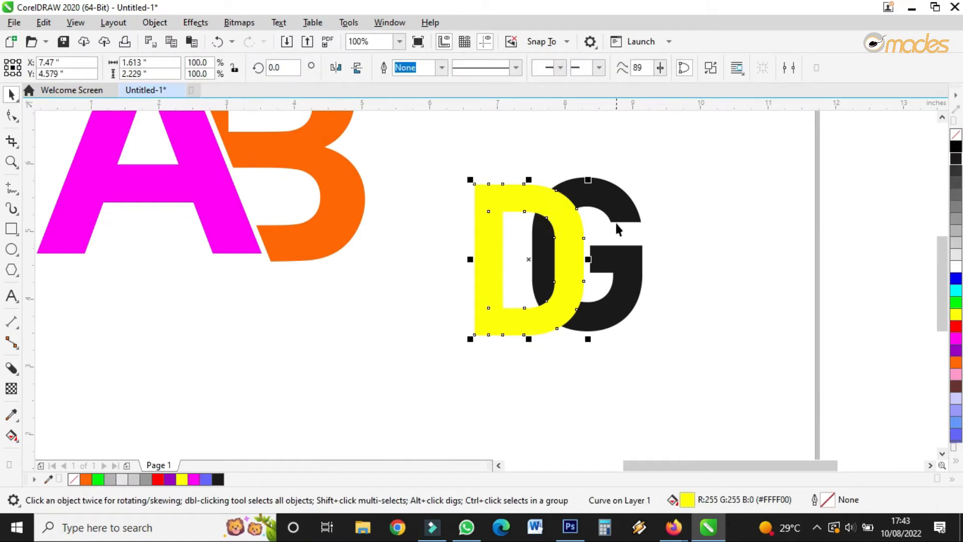
pyautogui.keyDown('shift'); pyautogui.click(627, 204); pyautogui.keyUp('shift')
pyautogui.click(648, 186)
pyautogui.moveTo(735, 154); pyautogui.dragTo(377, 411)
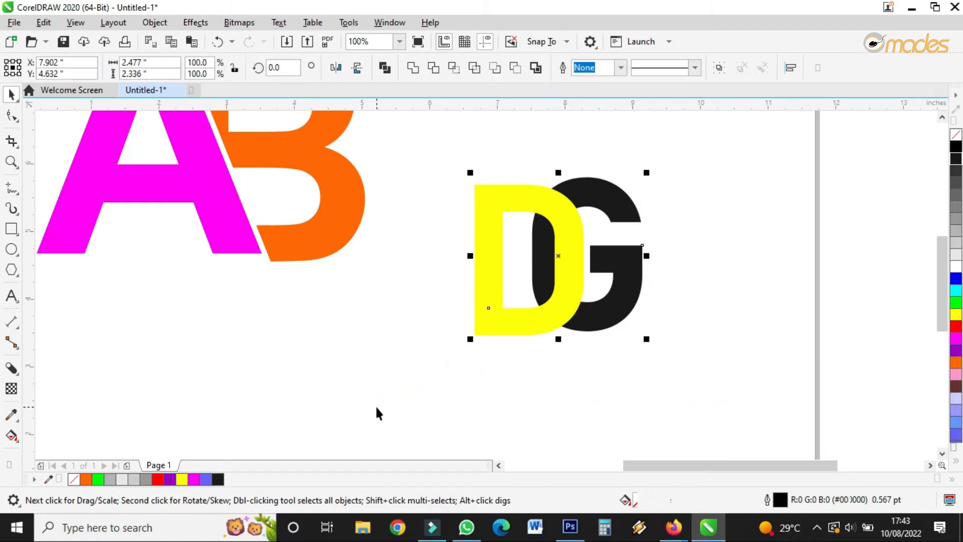
pyautogui.click(475, 69)
pyautogui.click(681, 196)
pyautogui.moveTo(547, 221); pyautogui.dragTo(472, 264)
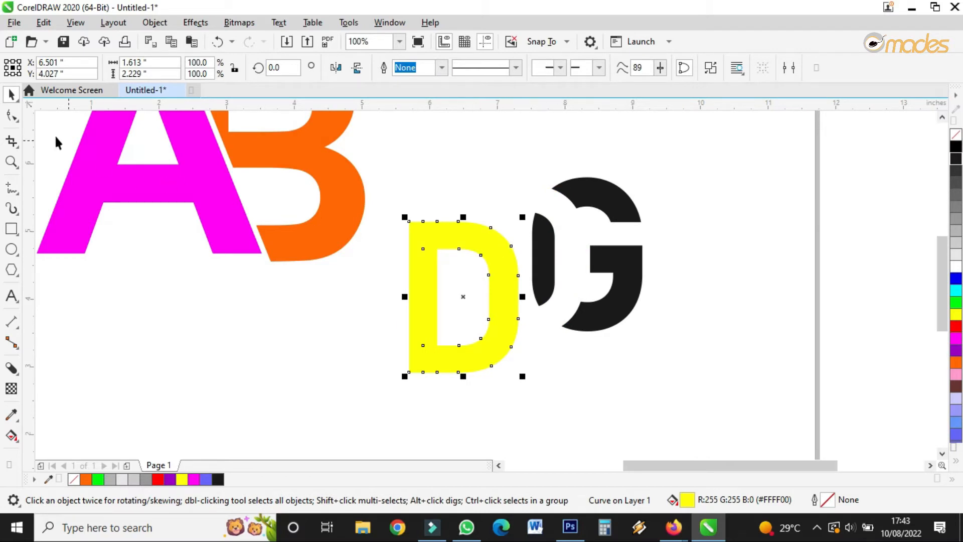
# Delete the leftover fragment of the G's stem by removing its nodes with the Shape tool.
pyautogui.click(11, 115)
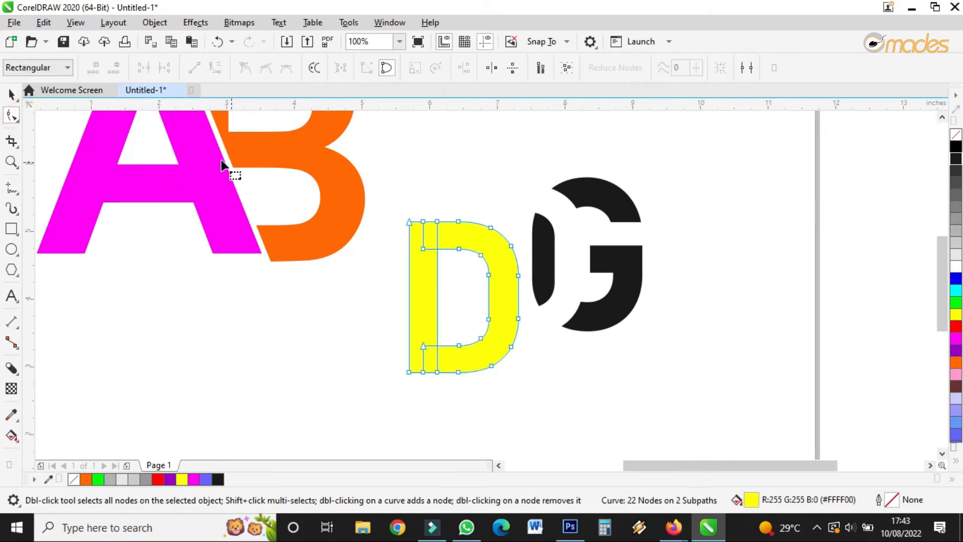
pyautogui.click(537, 246)
pyautogui.moveTo(524, 198); pyautogui.dragTo(572, 331)
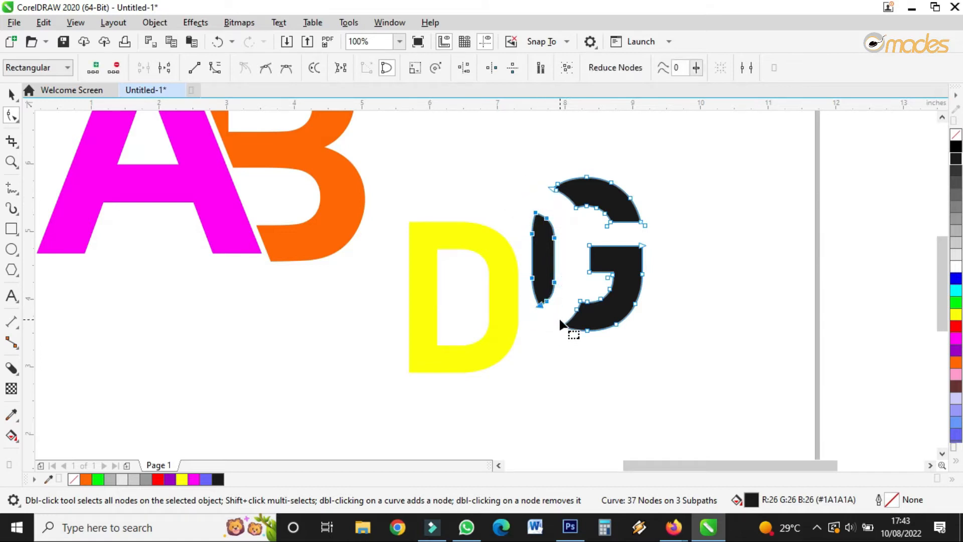
pyautogui.press('Delete')
pyautogui.click(12, 94)
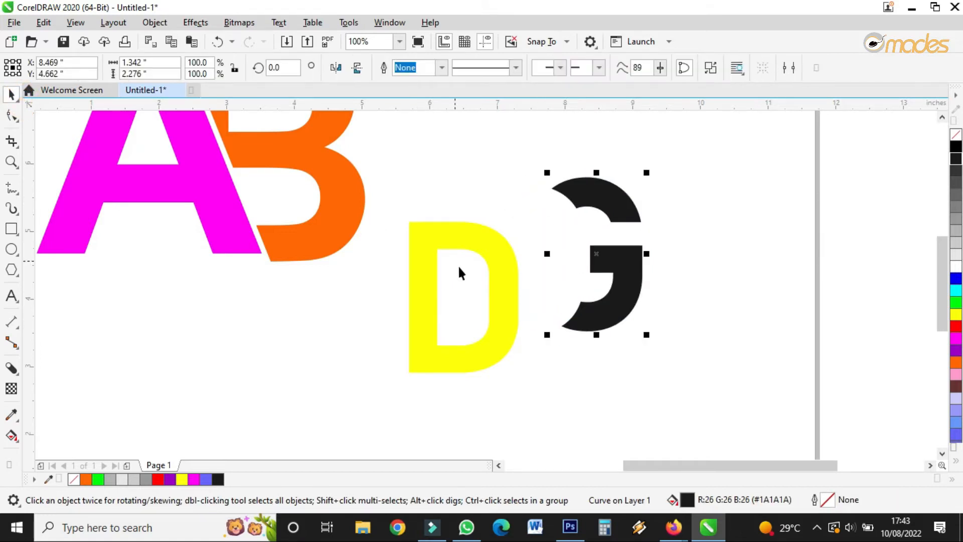
# Move the D back against the trimmed edge of the G and fill it dark blue.
pyautogui.moveTo(504, 285); pyautogui.dragTo(560, 252)
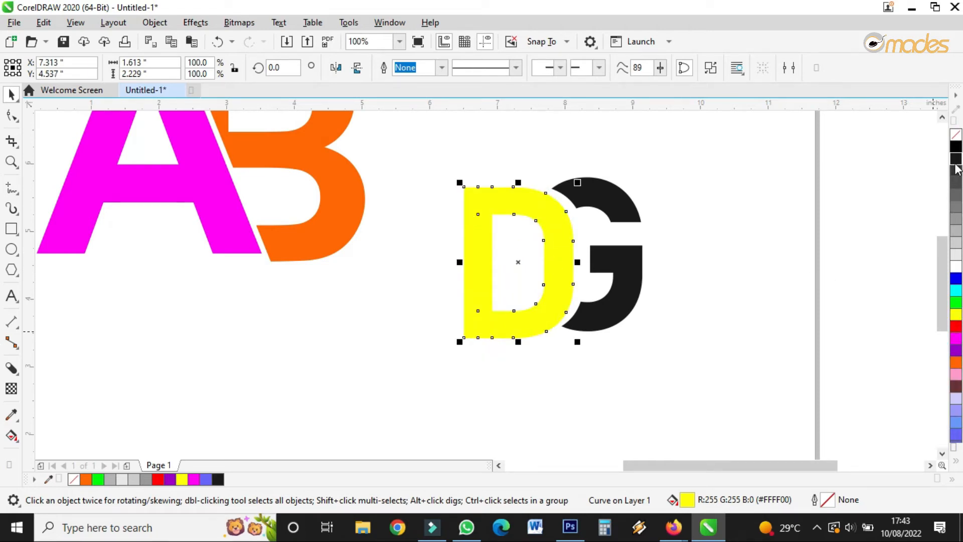
pyautogui.click(956, 461)
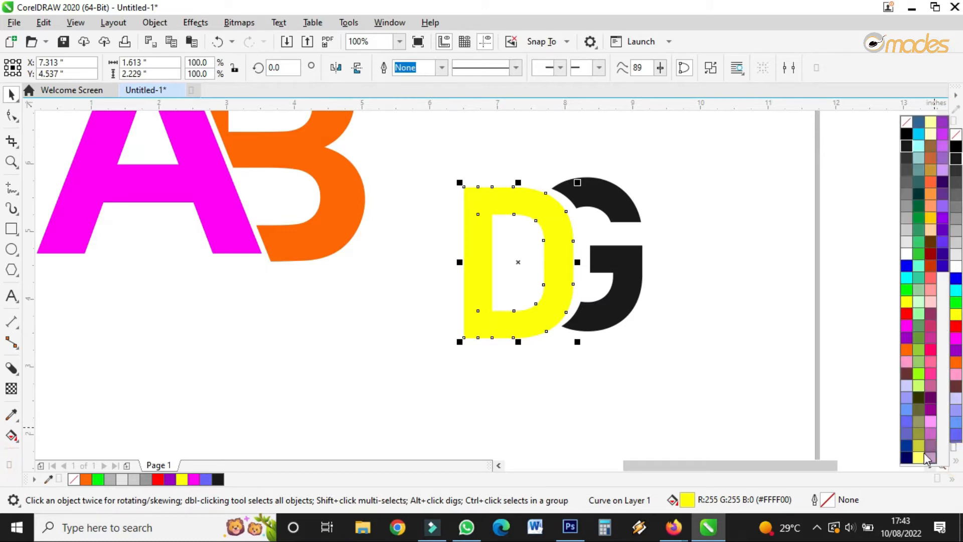
pyautogui.click(904, 451)
pyautogui.click(689, 345)
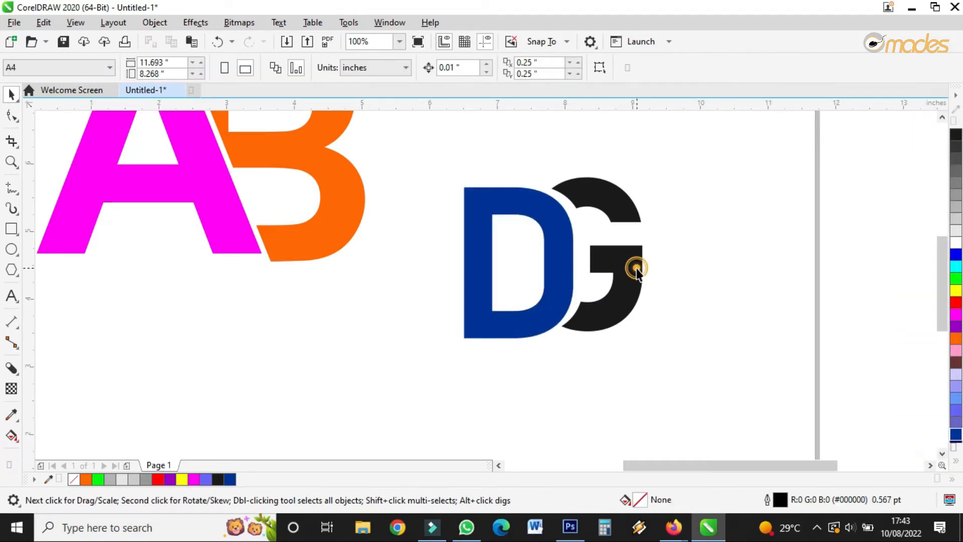
# Try a red fill and a bright yellow fill on the trimmed G.
pyautogui.click(636, 268)
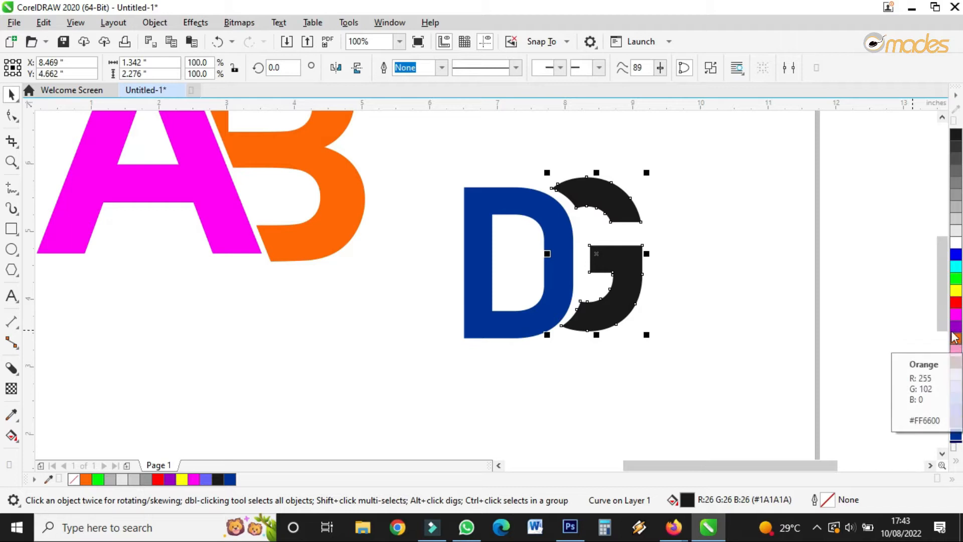
pyautogui.click(956, 301)
pyautogui.click(662, 335)
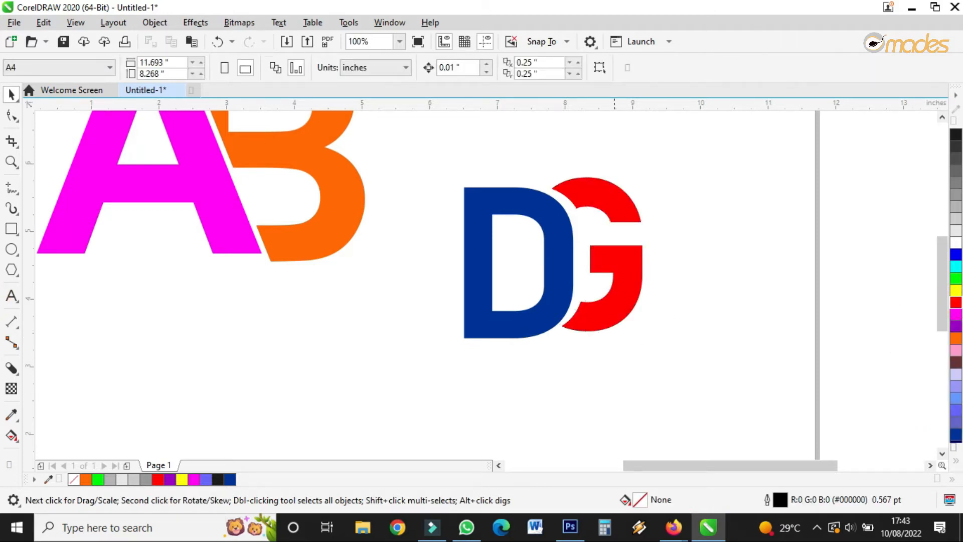
pyautogui.click(587, 191)
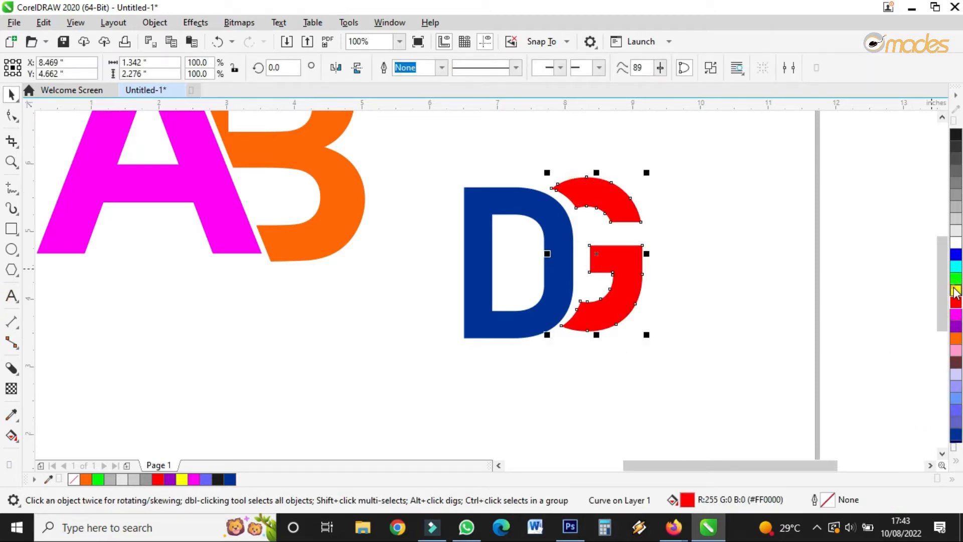
pyautogui.click(957, 290)
pyautogui.click(731, 246)
# Fill the G with a darker yellow shade, #DCDC00.
pyautogui.click(637, 254)
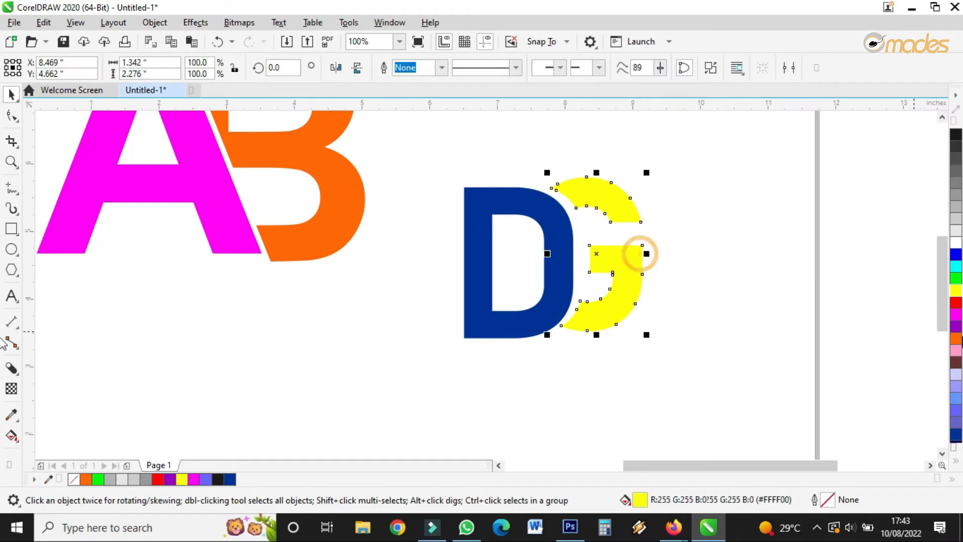
pyautogui.click(956, 291)
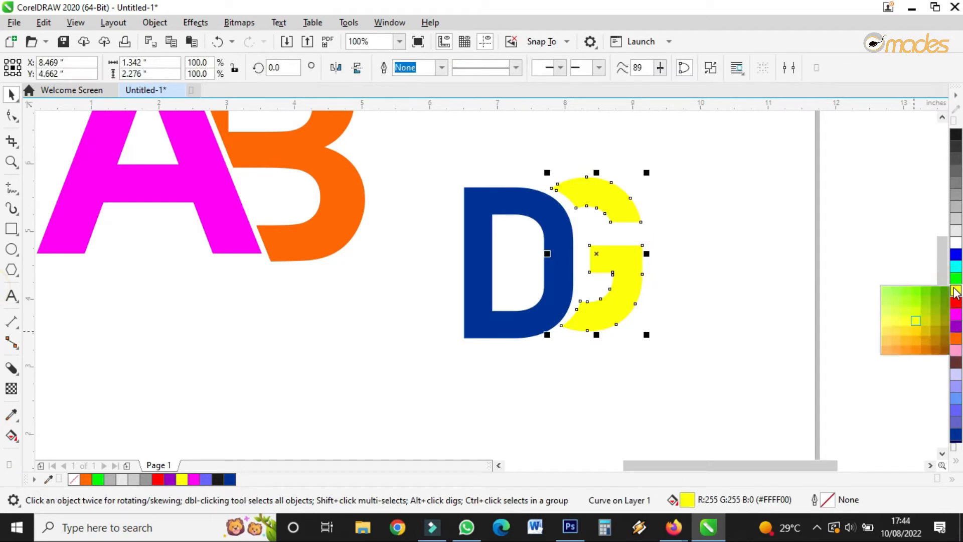
pyautogui.click(940, 321)
pyautogui.click(733, 234)
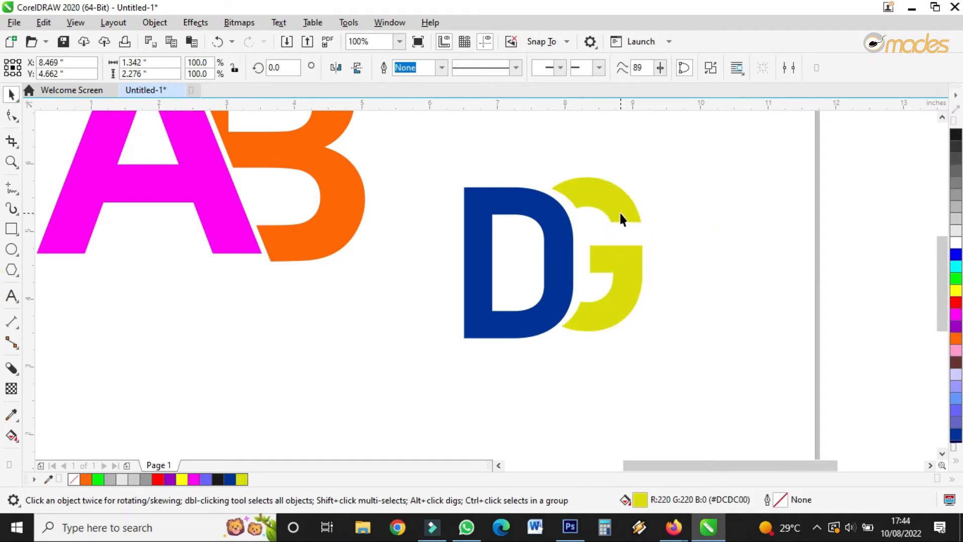
# Shift the G slightly closer to the D and nudge it down 0.04 inches to balance the pair.
pyautogui.moveTo(618, 211); pyautogui.dragTo(616, 213)
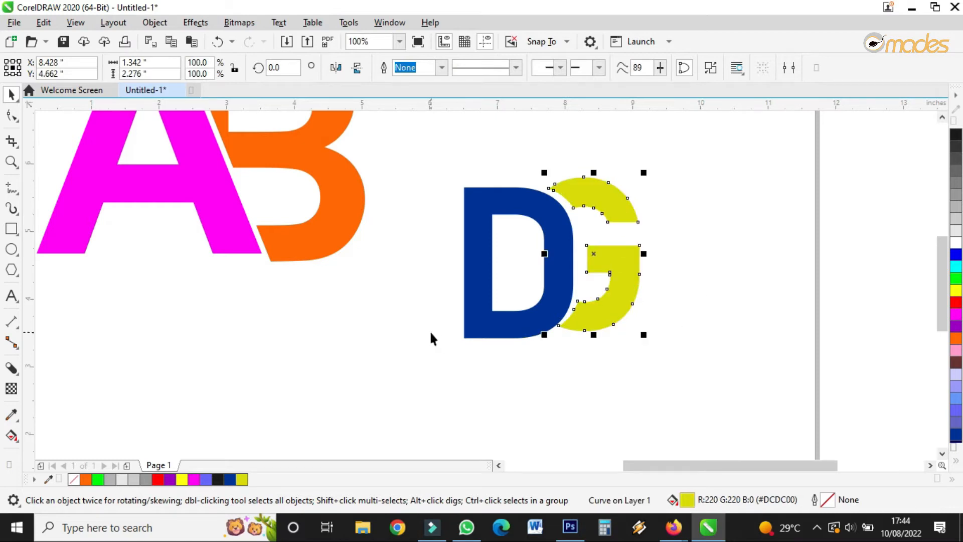
pyautogui.press('Down')
pyautogui.press('Down')
pyautogui.press('Down')
pyautogui.press('Down')
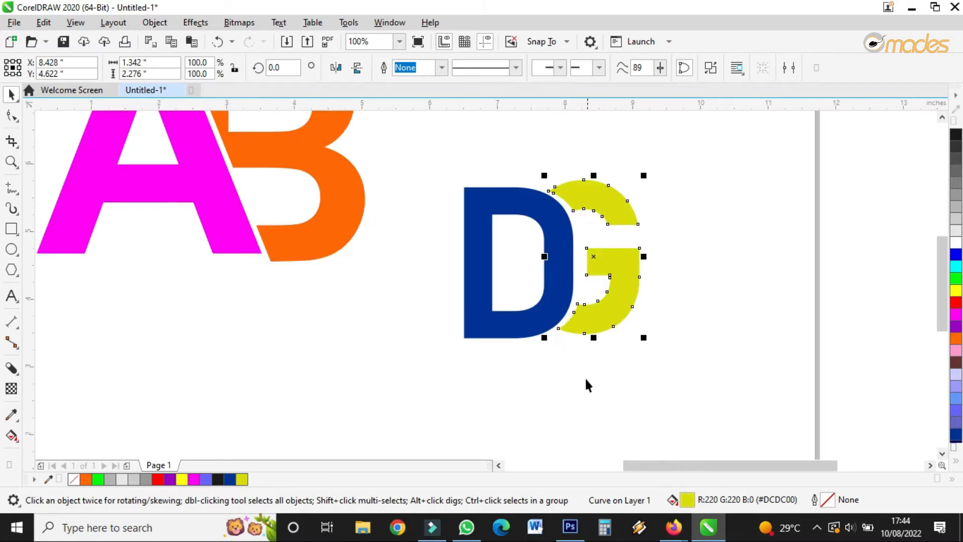
# Enlarge the D and G together to about 3.9 by 3.5 inches and place them beside the AB monogram.
pyautogui.scroll(-1, 604, 317)
pyautogui.moveTo(648, 211); pyautogui.dragTo(500, 361)
pyautogui.moveTo(585, 258); pyautogui.dragTo(572, 194)
pyautogui.moveTo(613, 268); pyautogui.dragTo(657, 324)
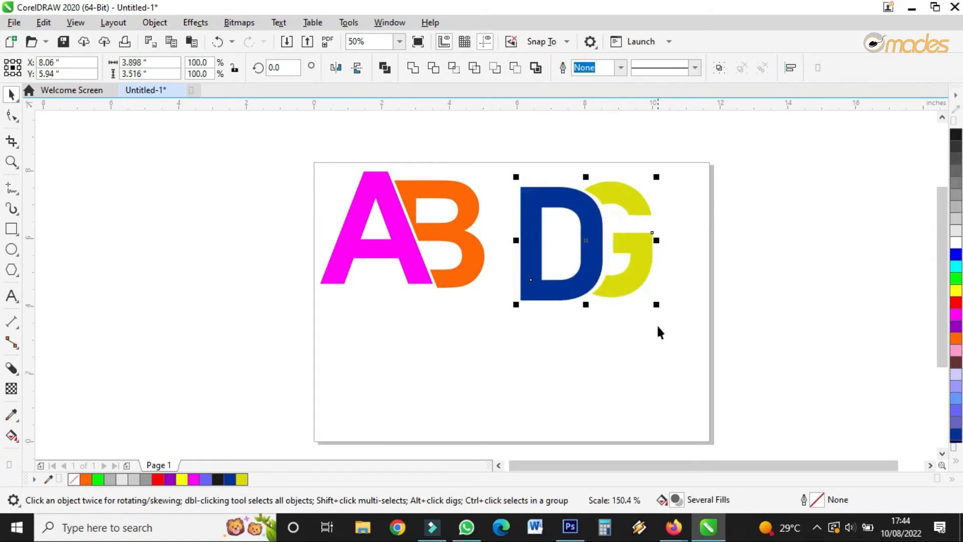
pyautogui.moveTo(600, 270); pyautogui.dragTo(593, 261)
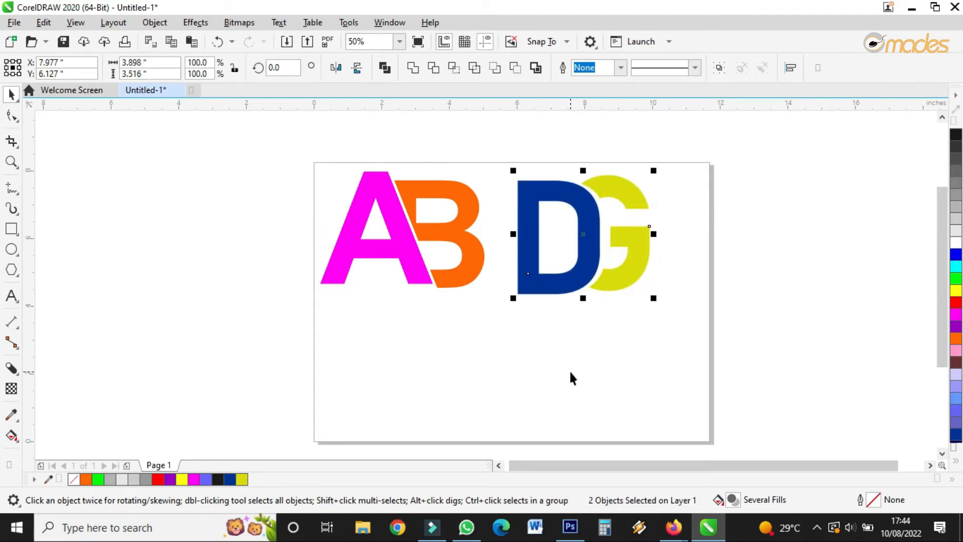
# Add a bold Arial letter S below the AB monogram, enlarged to about 272 pt.
pyautogui.scroll(2, 547, 419)
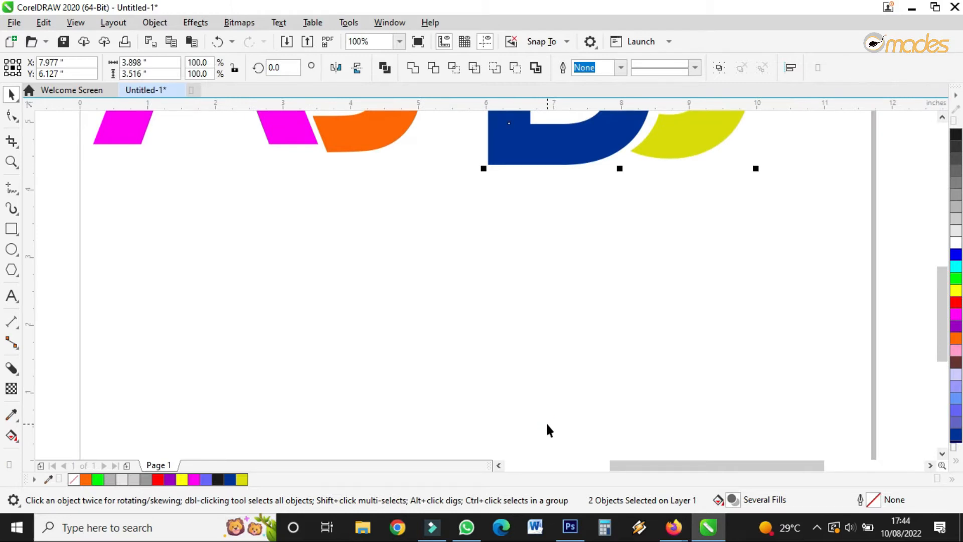
pyautogui.scroll(-2, 549, 401)
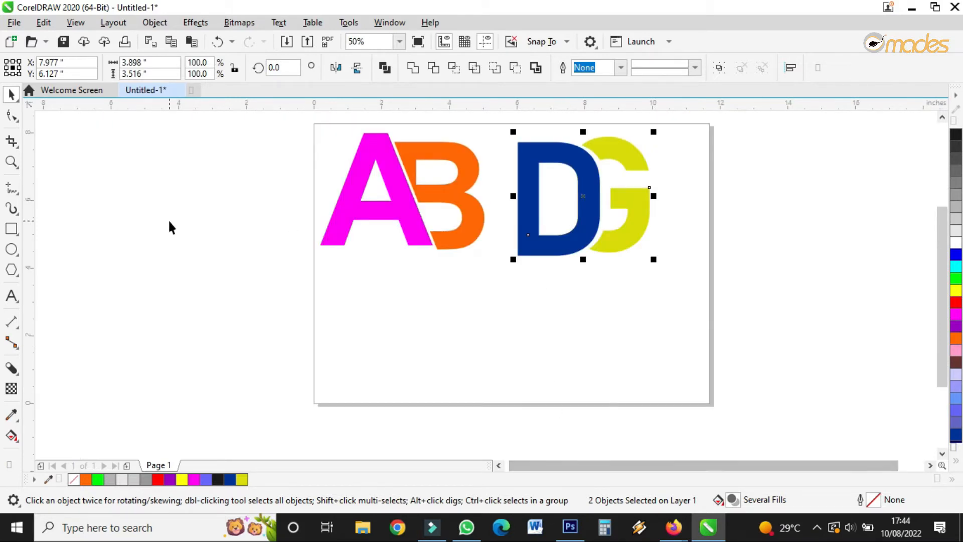
pyautogui.click(12, 296)
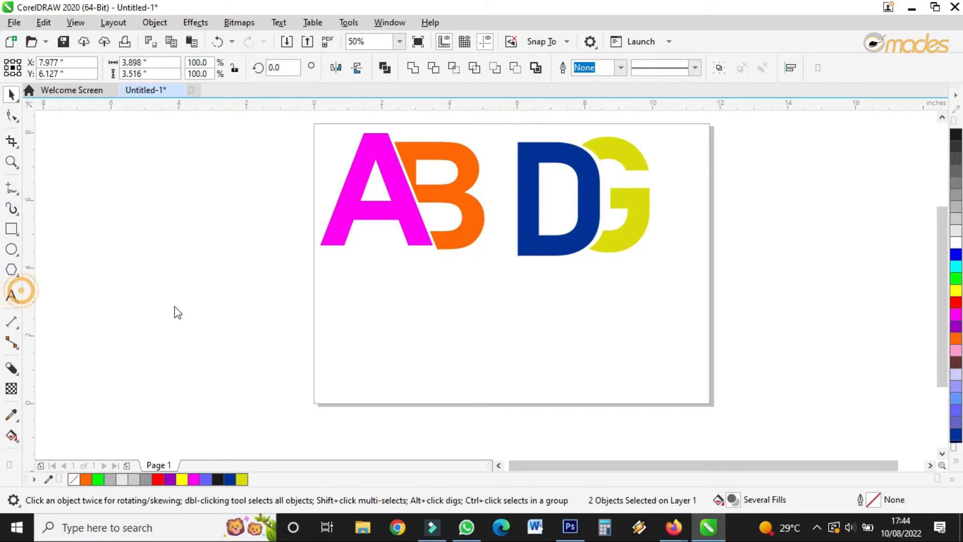
pyautogui.click(401, 317)
pyautogui.write('8')
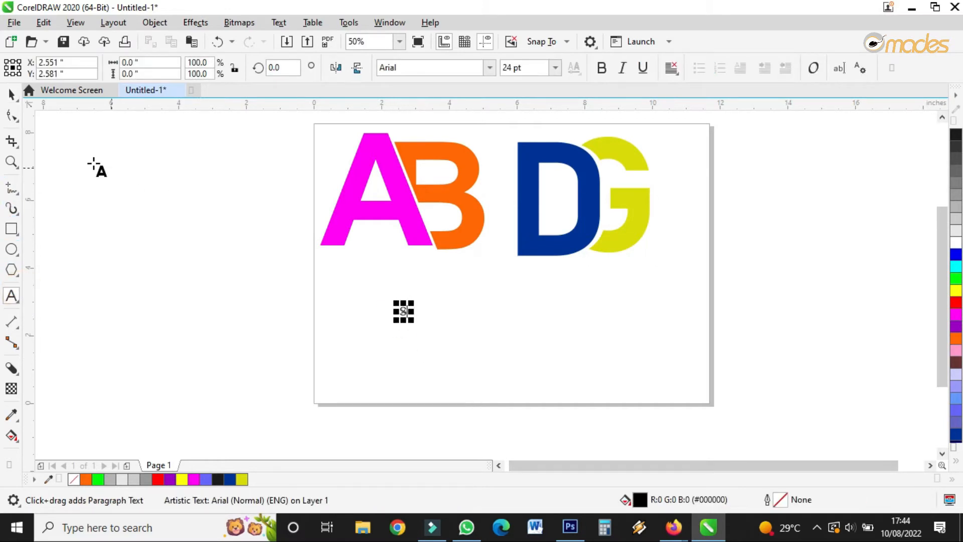
pyautogui.click(12, 94)
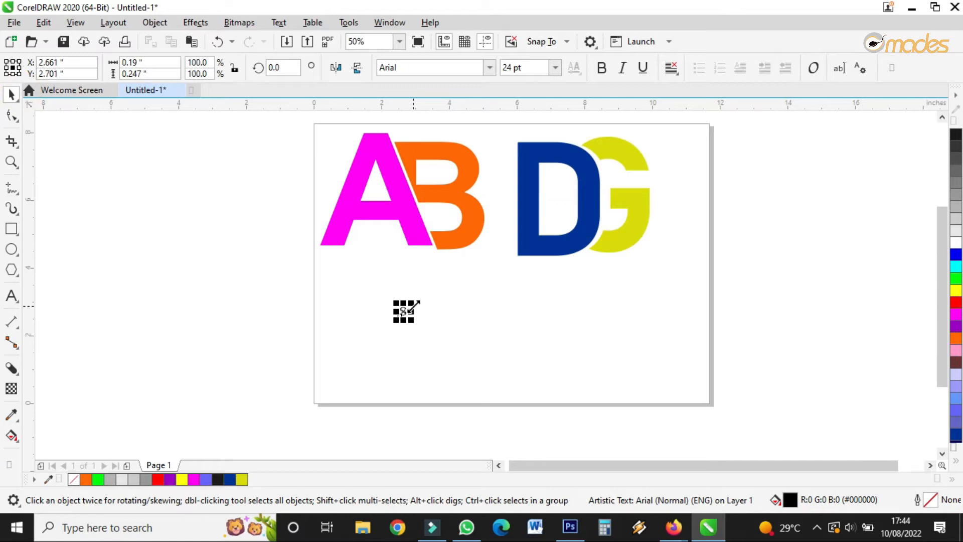
pyautogui.moveTo(412, 302); pyautogui.dragTo(552, 217)
pyautogui.moveTo(465, 278); pyautogui.dragTo(434, 332)
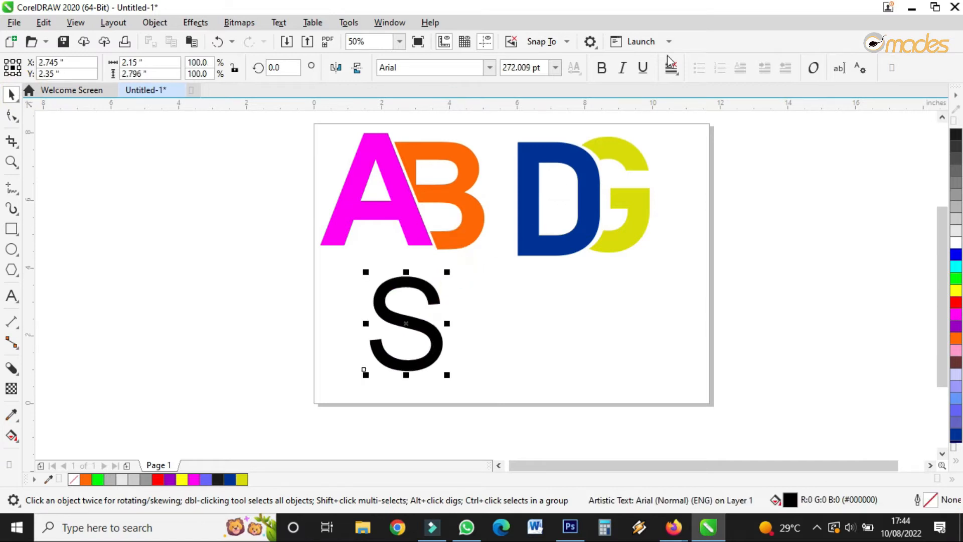
pyautogui.click(602, 67)
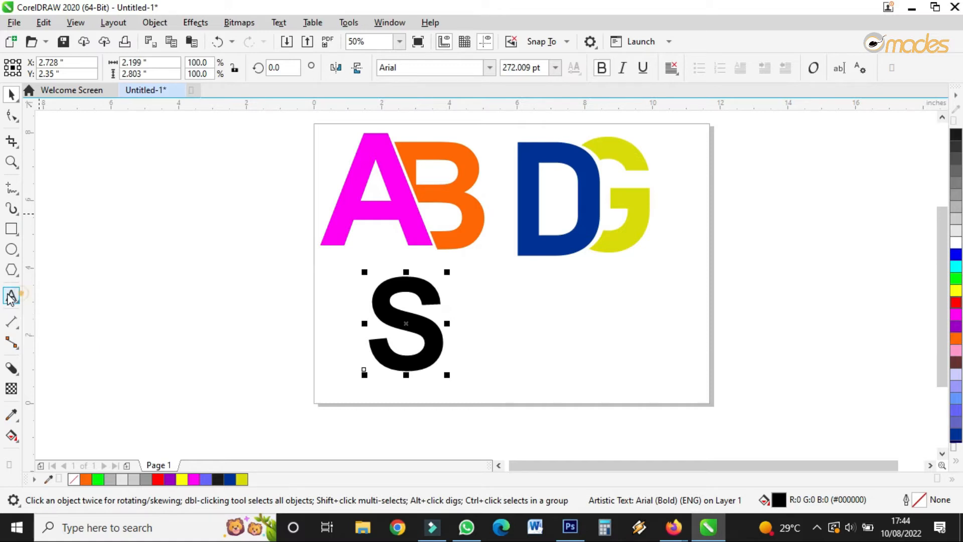
# Add a separate bold Arial letter T to the right of the S.
pyautogui.click(11, 296)
pyautogui.click(547, 341)
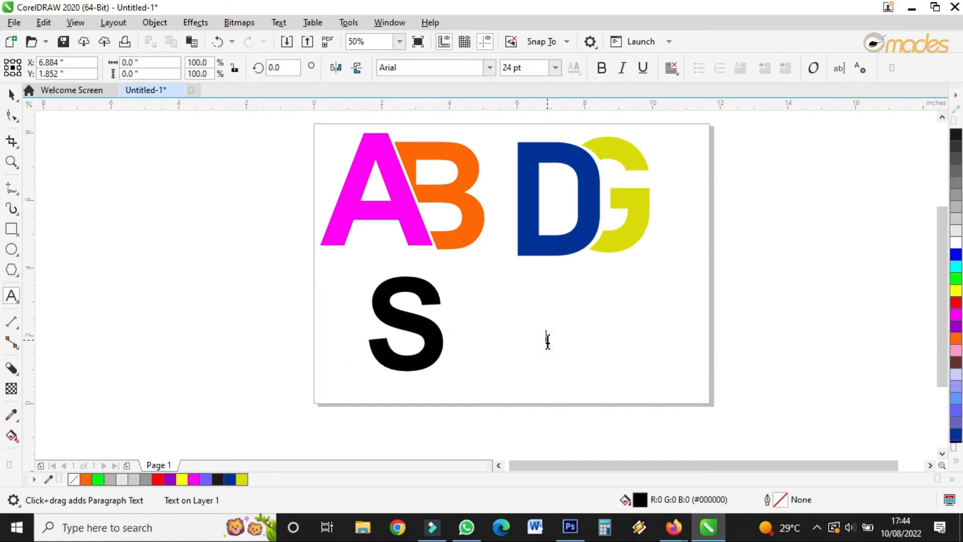
pyautogui.write('T')
pyautogui.click(11, 95)
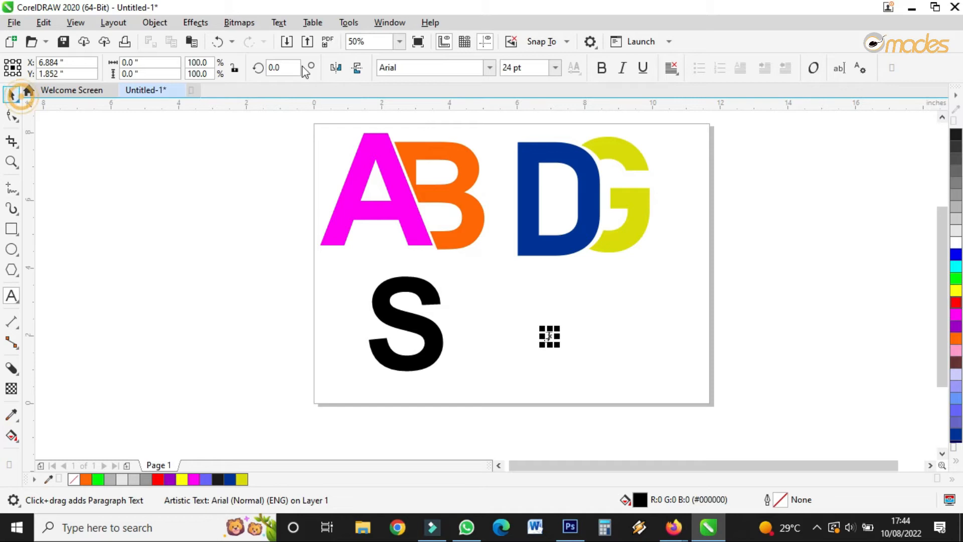
pyautogui.click(602, 67)
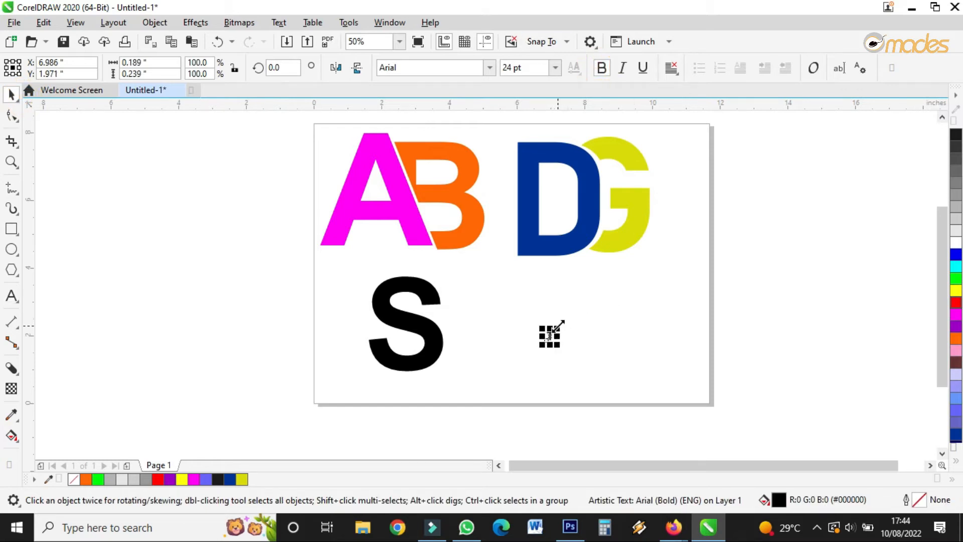
# Enlarge the T to about 300 pt and arrange the S and T side by side, with the T slightly lower.
pyautogui.moveTo(557, 325); pyautogui.dragTo(669, 241)
pyautogui.moveTo(601, 266); pyautogui.dragTo(527, 337)
pyautogui.moveTo(576, 286); pyautogui.dragTo(556, 311)
pyautogui.moveTo(512, 334); pyautogui.dragTo(503, 314)
pyautogui.moveTo(392, 291); pyautogui.dragTo(419, 298)
pyautogui.moveTo(505, 314); pyautogui.dragTo(518, 325)
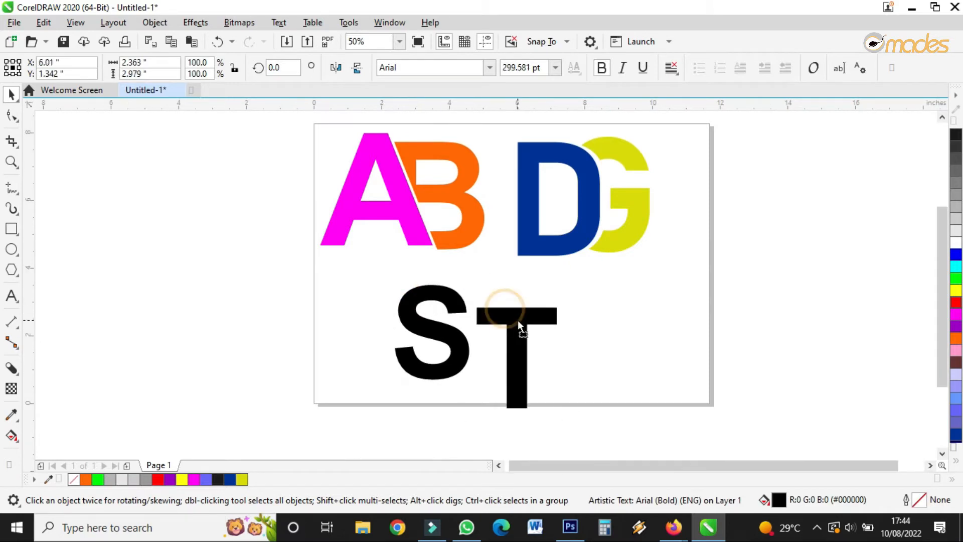
# Shrink the AB and DG monograms together and stack them on the right half of the page, with DG above AB.
pyautogui.moveTo(711, 128); pyautogui.dragTo(254, 286)
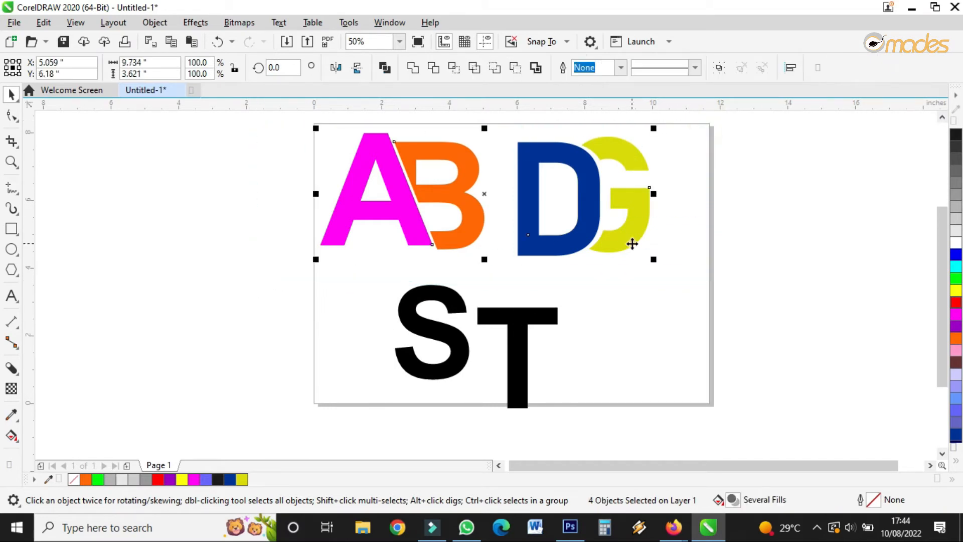
pyautogui.moveTo(652, 261); pyautogui.dragTo(603, 242)
pyautogui.moveTo(547, 190); pyautogui.dragTo(613, 189)
pyautogui.click(450, 255)
pyautogui.moveTo(376, 254); pyautogui.dragTo(538, 118)
pyautogui.moveTo(494, 177); pyautogui.dragTo(662, 293)
# Move the S and T up into the free left half of the page, with the T's bar beside the S's lower curve.
pyautogui.click(394, 301)
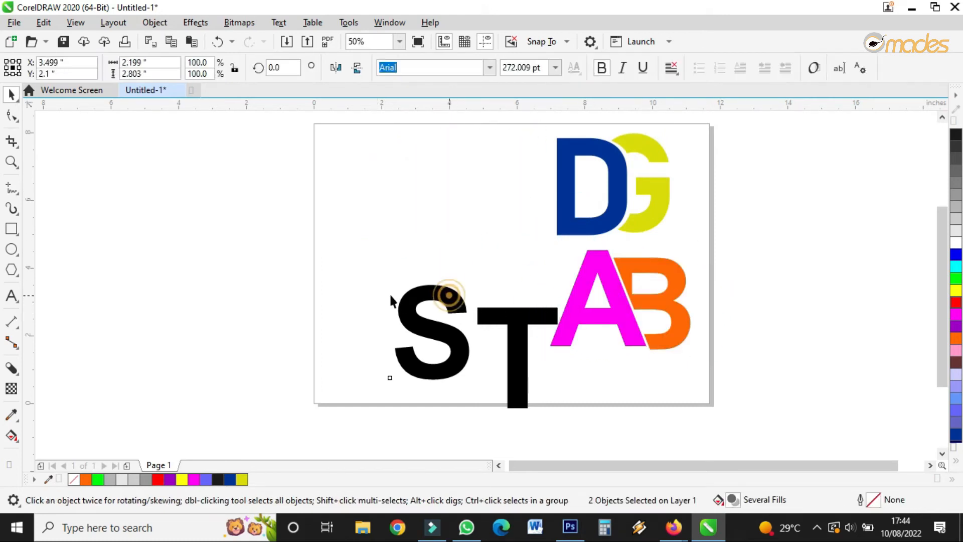
pyautogui.moveTo(491, 319); pyautogui.dragTo(391, 196)
pyautogui.moveTo(426, 281); pyautogui.dragTo(440, 273)
pyautogui.click(320, 155)
# Fill the T with green #669933 and the S with dark teal #003333.
pyautogui.click(401, 211)
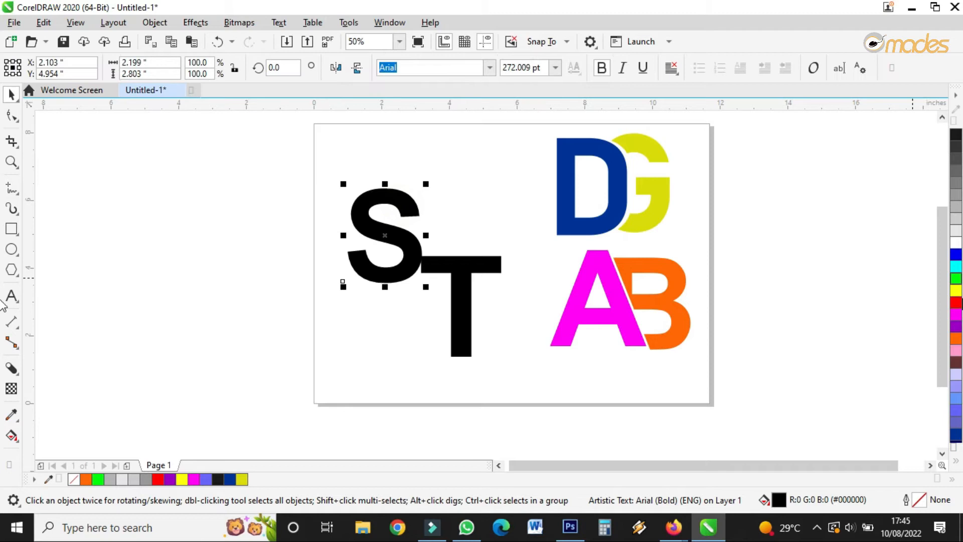
pyautogui.click(956, 350)
pyautogui.click(460, 264)
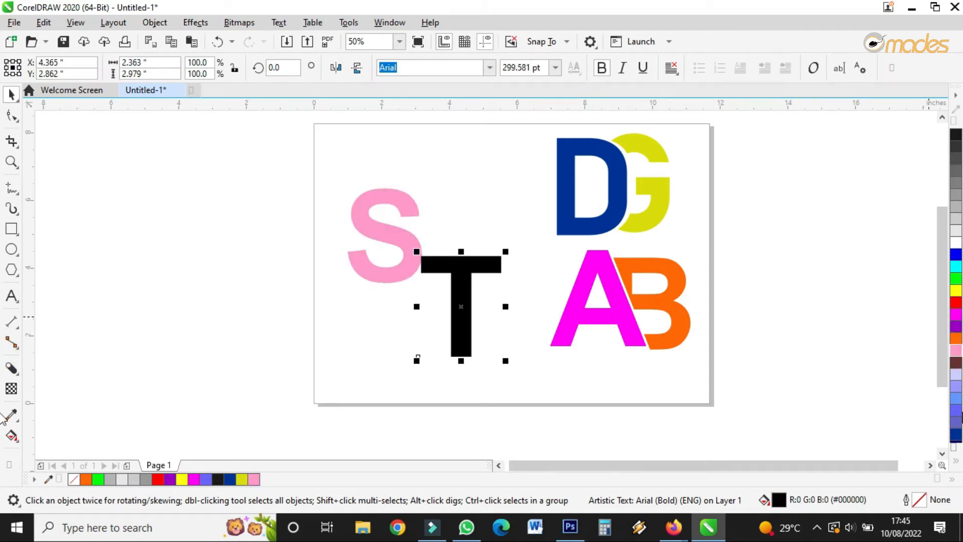
pyautogui.click(956, 461)
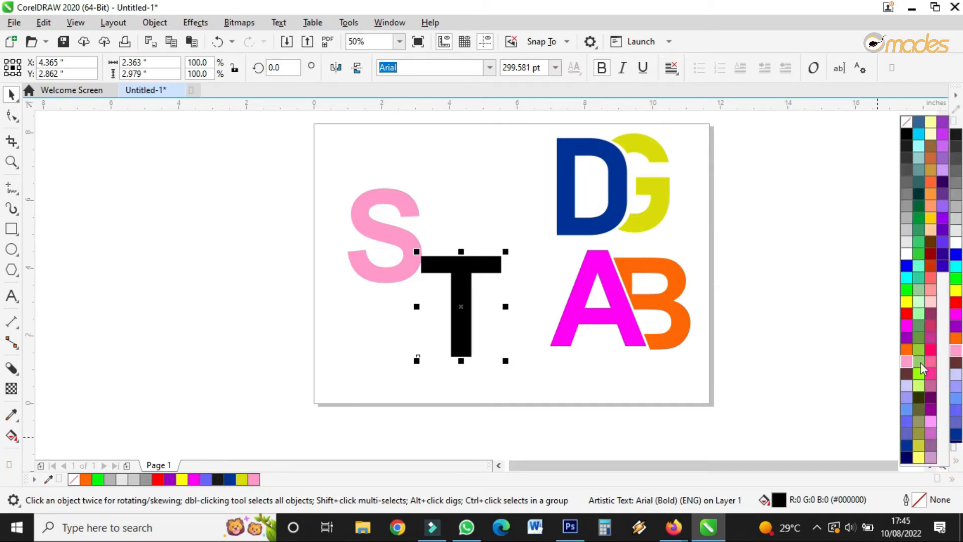
pyautogui.click(922, 364)
pyautogui.click(409, 231)
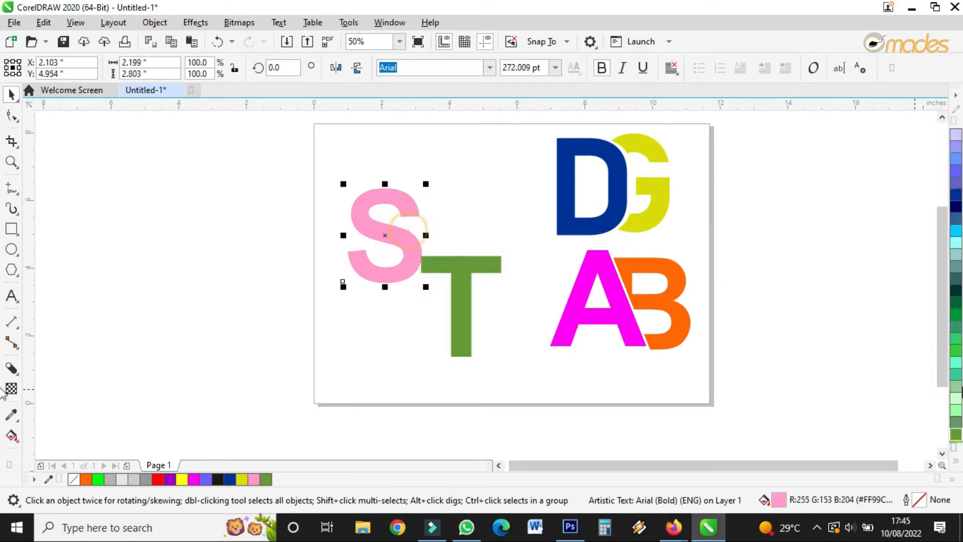
pyautogui.click(957, 296)
# Enlarge the T to about 382 pt and position its crossbar against the lower curve of the S.
pyautogui.click(474, 265)
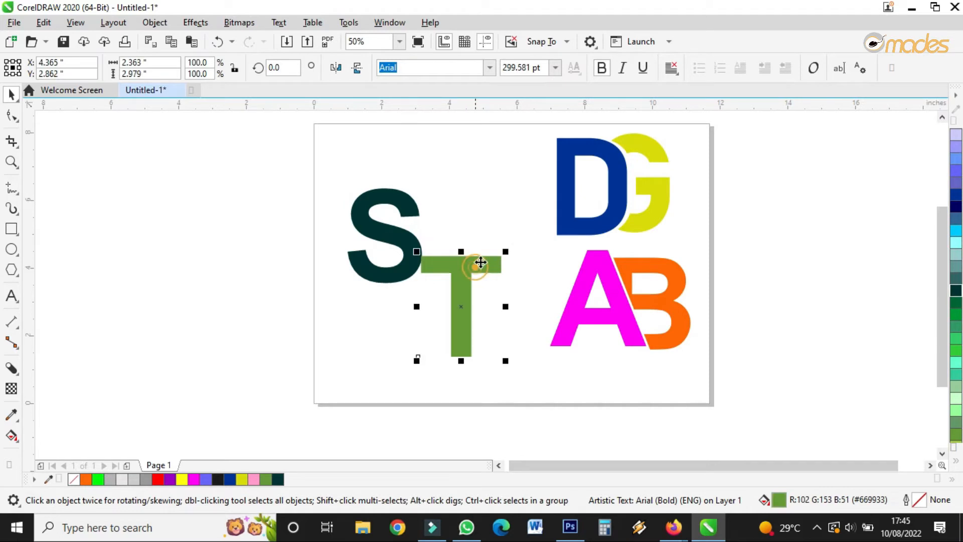
pyautogui.moveTo(503, 253); pyautogui.dragTo(580, 190)
pyautogui.moveTo(490, 215); pyautogui.dragTo(463, 274)
pyautogui.moveTo(529, 245); pyautogui.dragTo(504, 261)
# Enlarge the S to about 315 pt and position it so its lower curve overlaps the T's crossbar.
pyautogui.scroll(2, 445, 263)
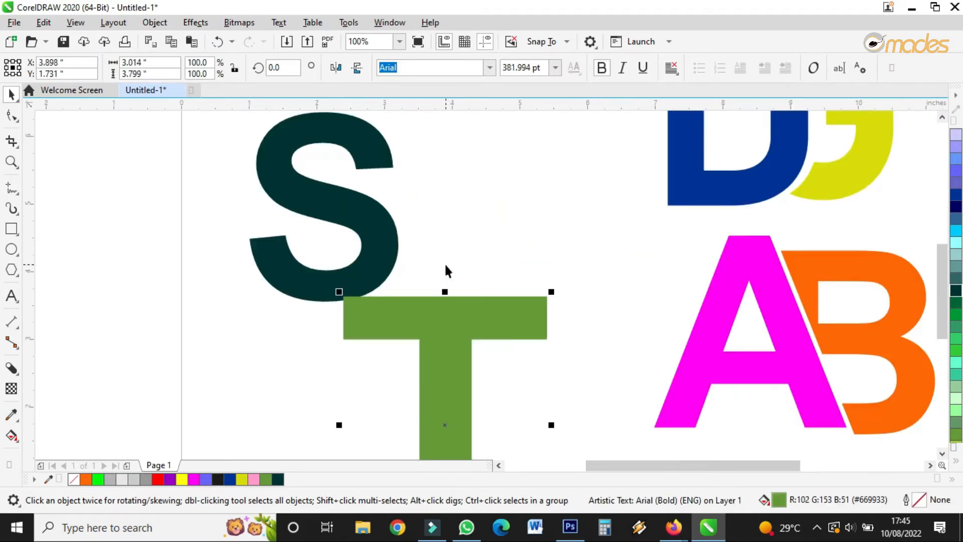
pyautogui.click(355, 250)
pyautogui.click(392, 259)
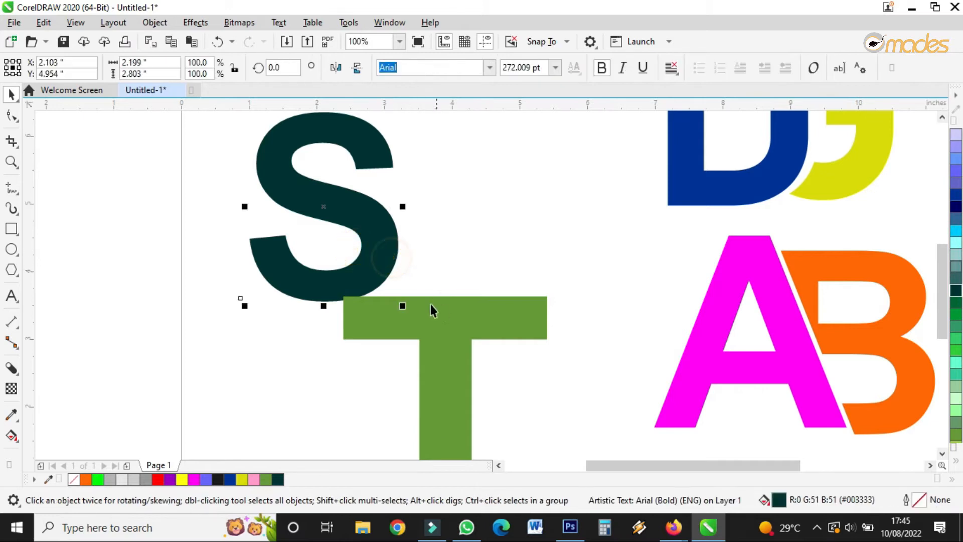
pyautogui.moveTo(401, 305)
pyautogui.mouseDown()
pyautogui.moveTo(420, 344)
pyautogui.moveTo(393, 282)
pyautogui.moveTo(411, 296)
pyautogui.mouseUp()
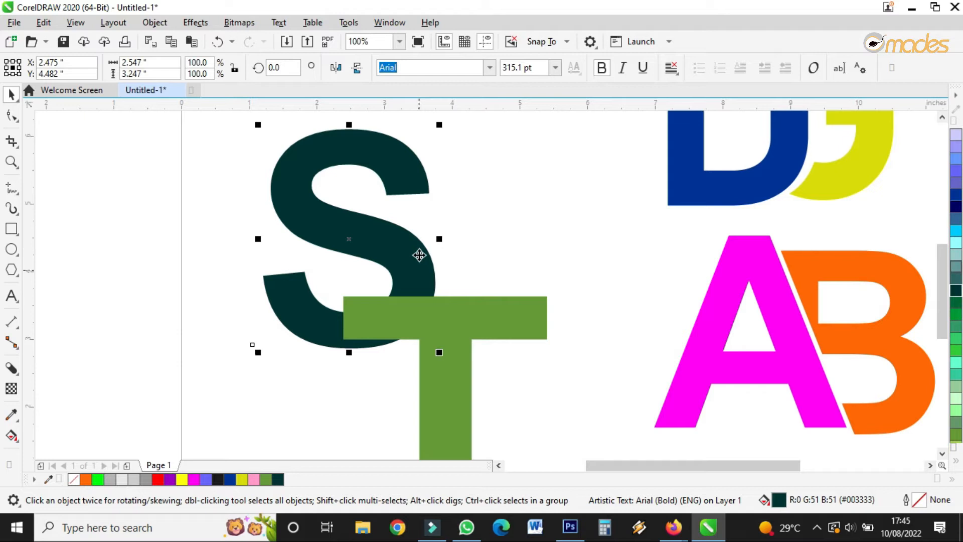
# Bring the S to the front of the page and nudge it slightly up and left over the T's crossbar.
pyautogui.rightClick(391, 242)
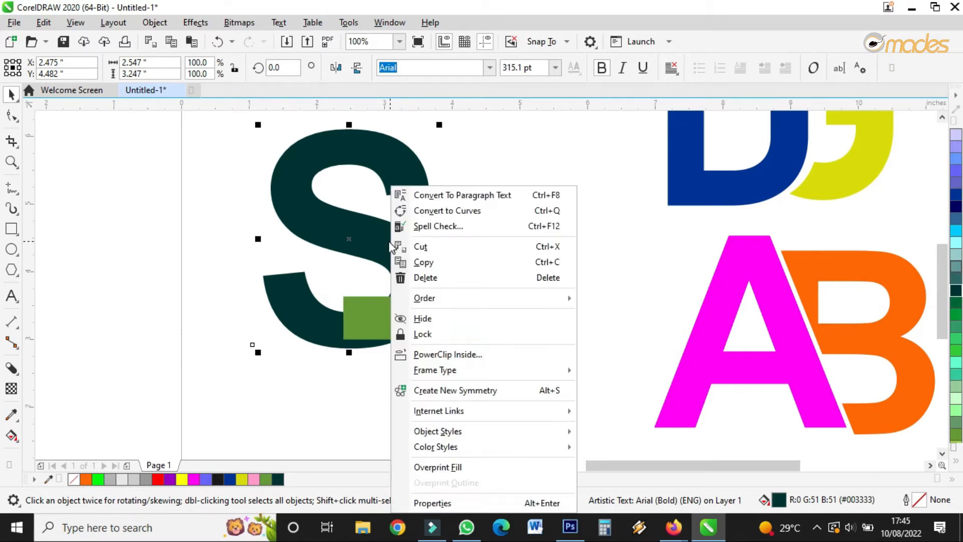
pyautogui.moveTo(485, 300)
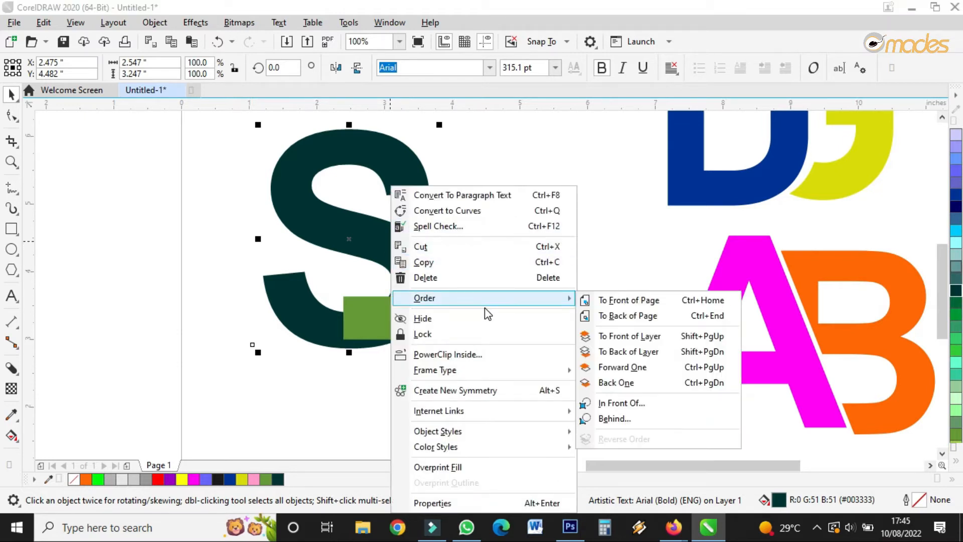
pyautogui.click(603, 303)
pyautogui.moveTo(420, 270); pyautogui.dragTo(410, 263)
# Draw a closed four-sided freehand outline about 2.24 × 1.56 in around the overlap of the S's lower curve and the T's crossbar.
pyautogui.scroll(-3, 527, 236)
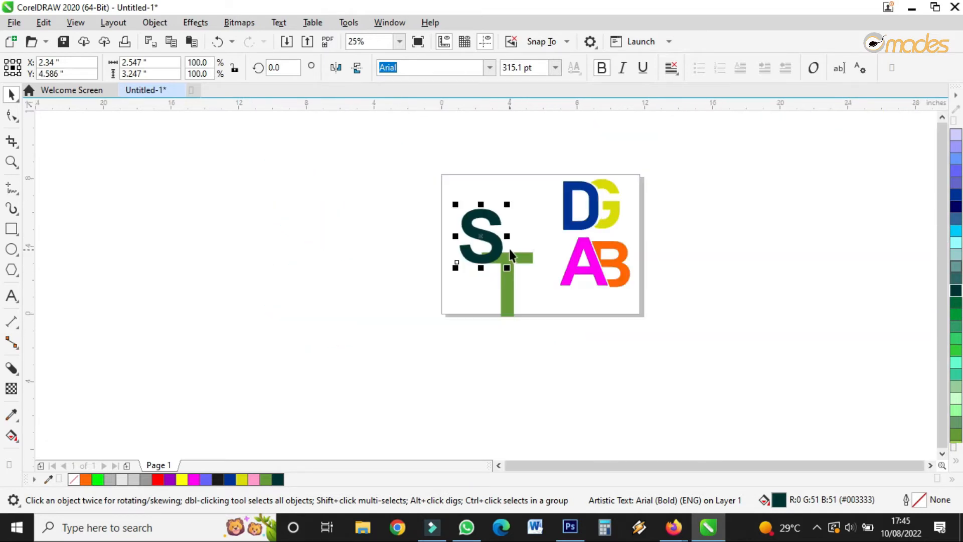
pyautogui.scroll(3, 510, 249)
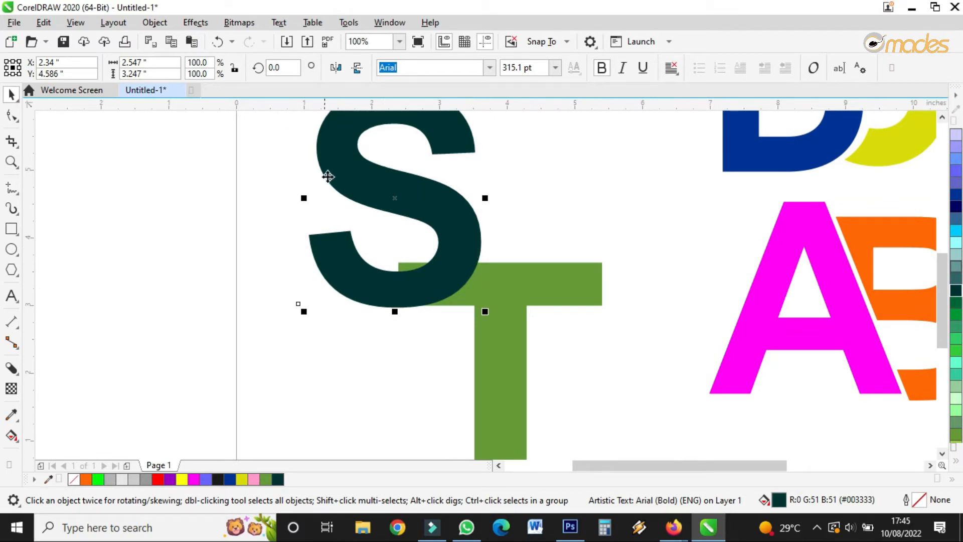
pyautogui.scroll(-1, 473, 294)
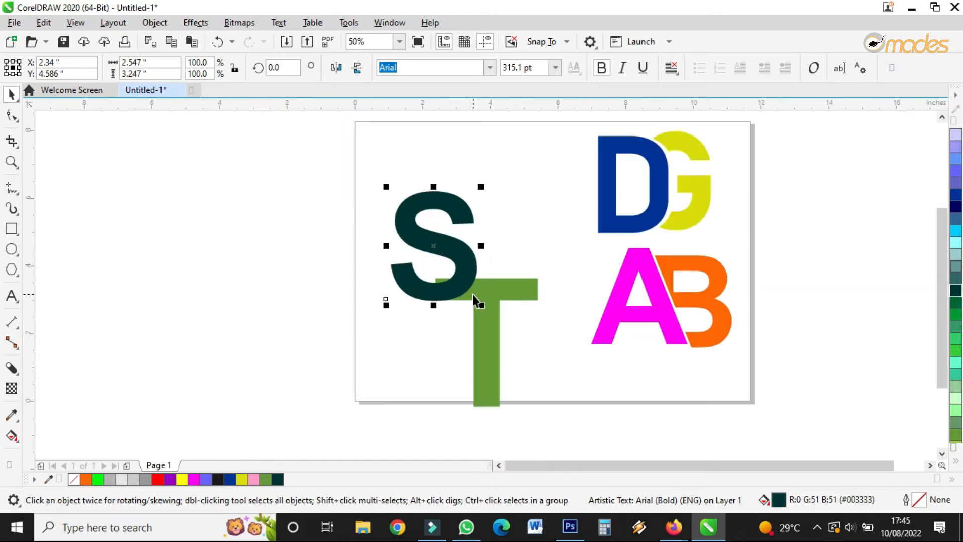
pyautogui.scroll(1, 473, 294)
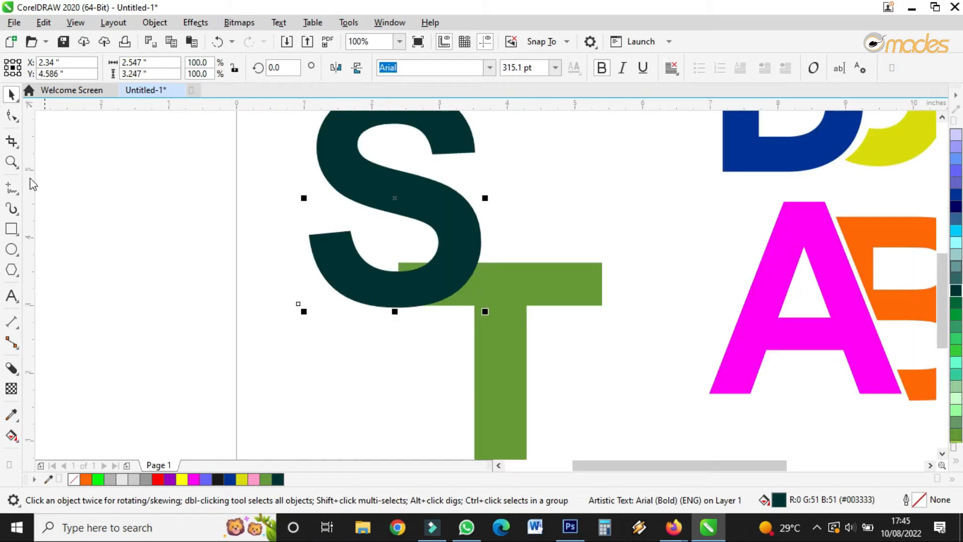
pyautogui.click(11, 188)
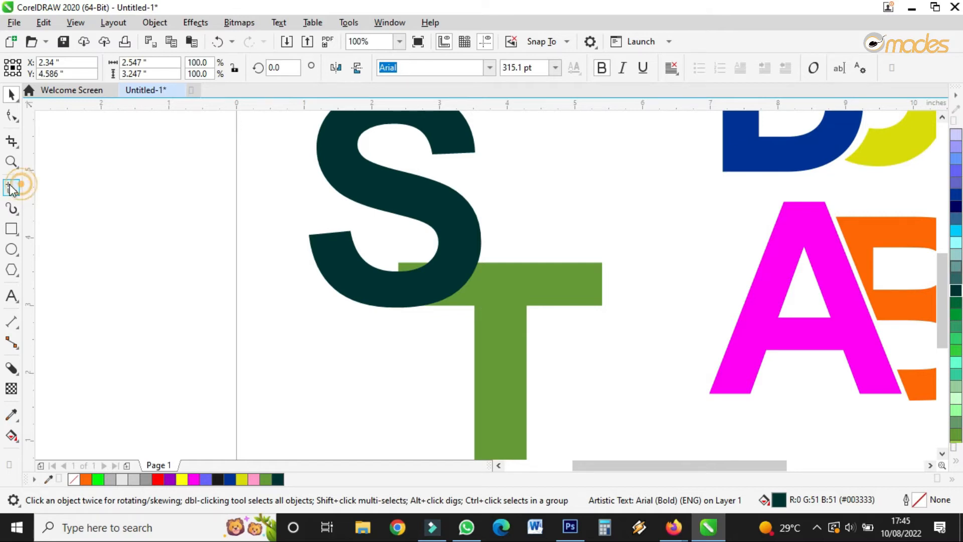
pyautogui.click(406, 320)
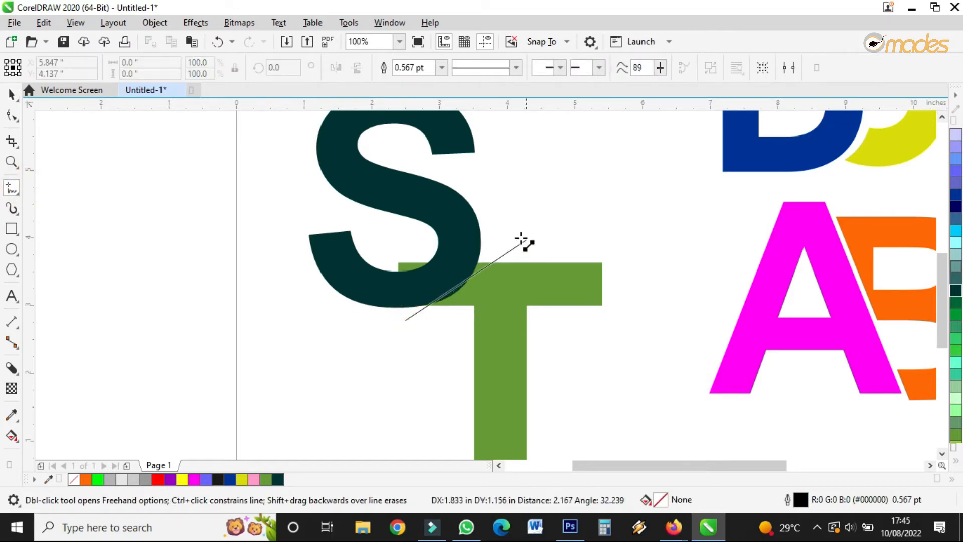
pyautogui.doubleClick(512, 245)
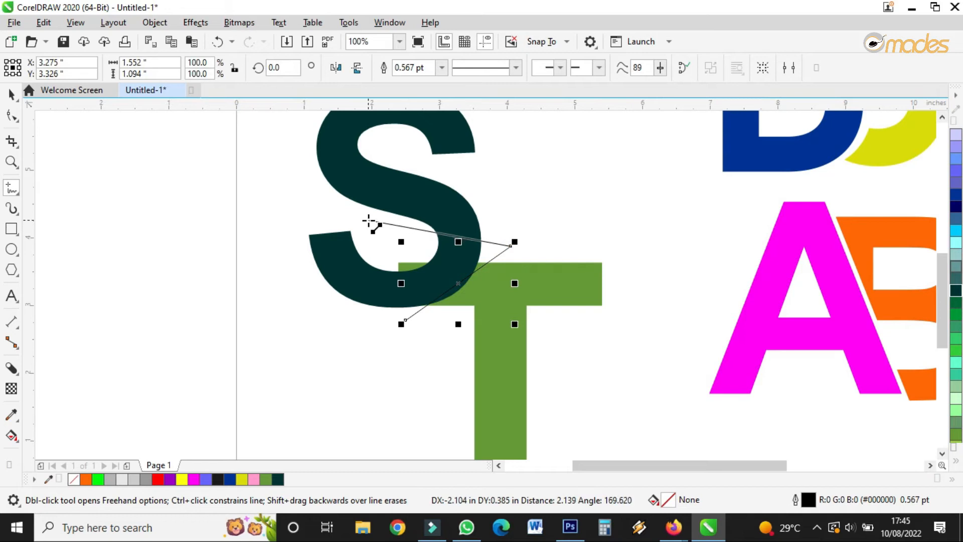
pyautogui.click(369, 220)
pyautogui.click(359, 325)
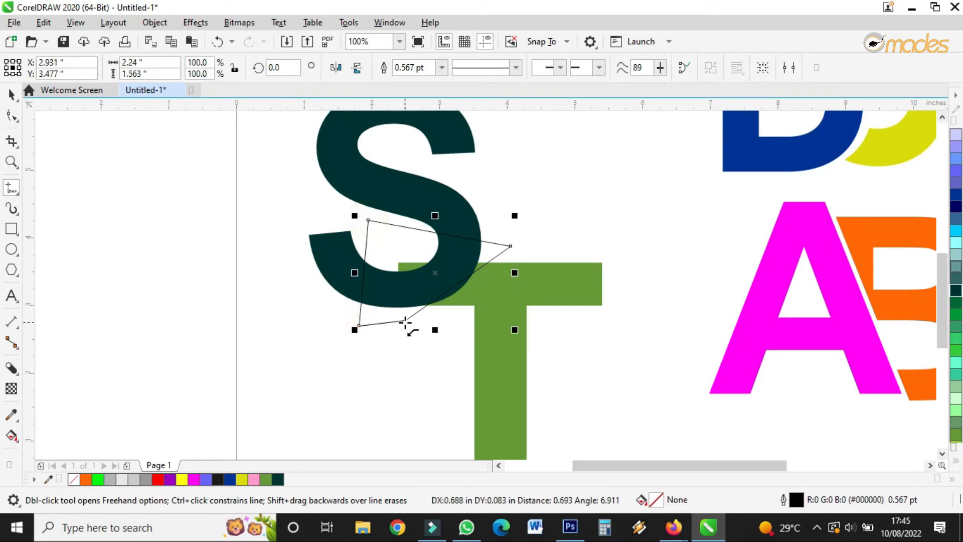
pyautogui.click(407, 321)
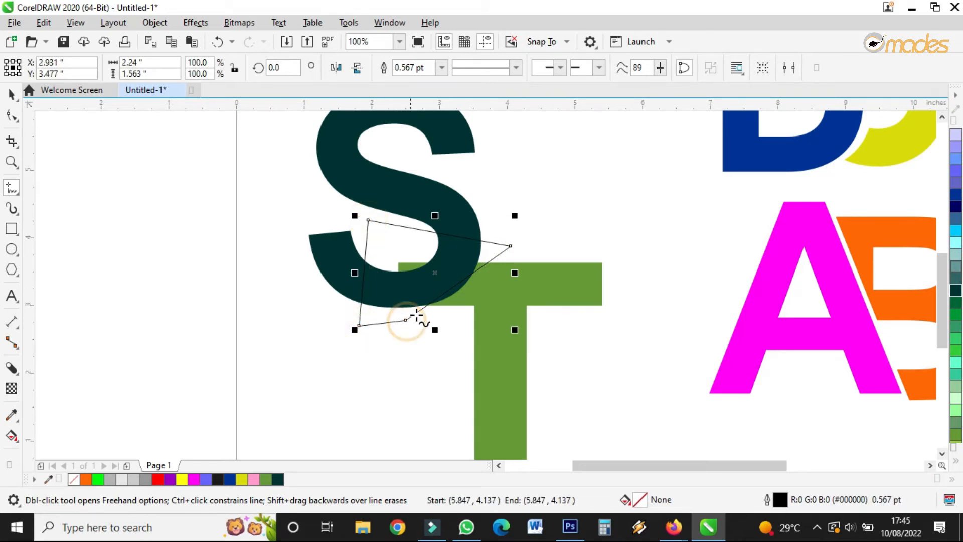
# Convert the outline's diagonal side to a curve and bend it to run just outside the S's lower curve.
pyautogui.click(12, 117)
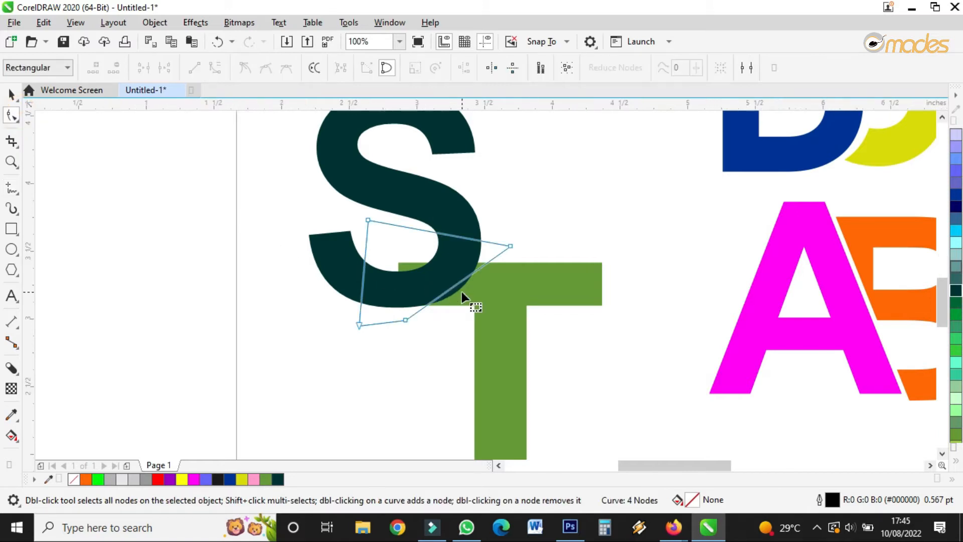
pyautogui.scroll(1, 461, 291)
pyautogui.click(441, 282)
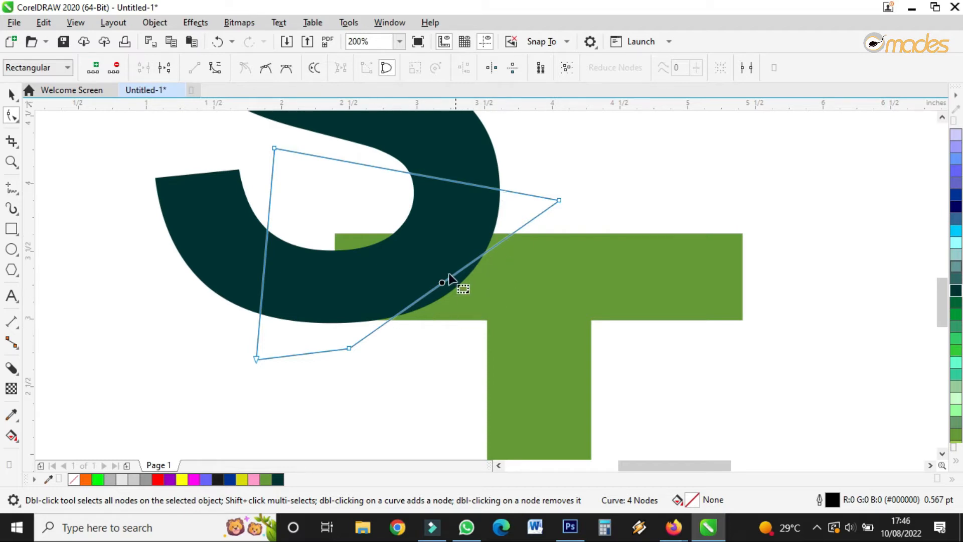
pyautogui.click(217, 72)
pyautogui.moveTo(447, 280); pyautogui.dragTo(459, 300)
pyautogui.moveTo(559, 199); pyautogui.dragTo(541, 188)
pyautogui.moveTo(486, 267); pyautogui.dragTo(518, 294)
pyautogui.moveTo(541, 189); pyautogui.dragTo(524, 190)
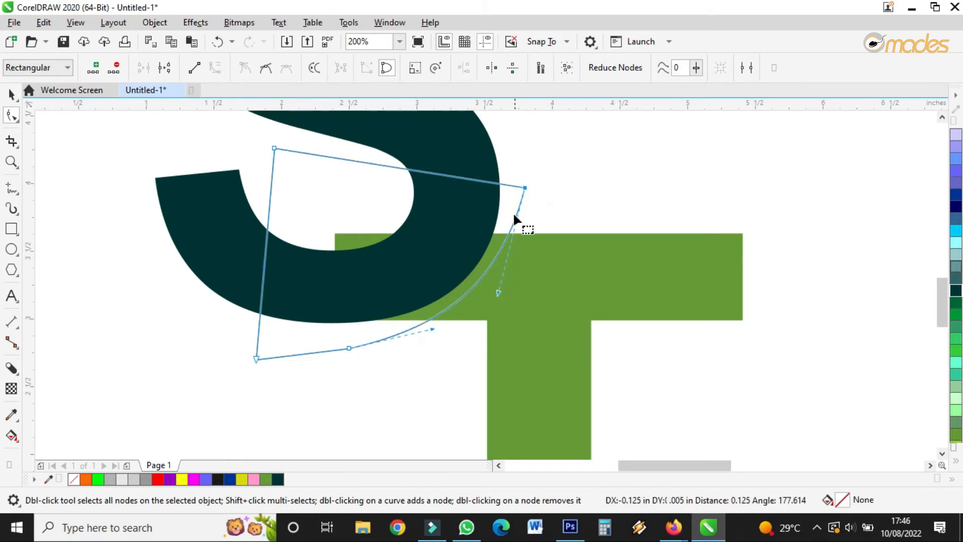
pyautogui.moveTo(500, 295); pyautogui.dragTo(508, 297)
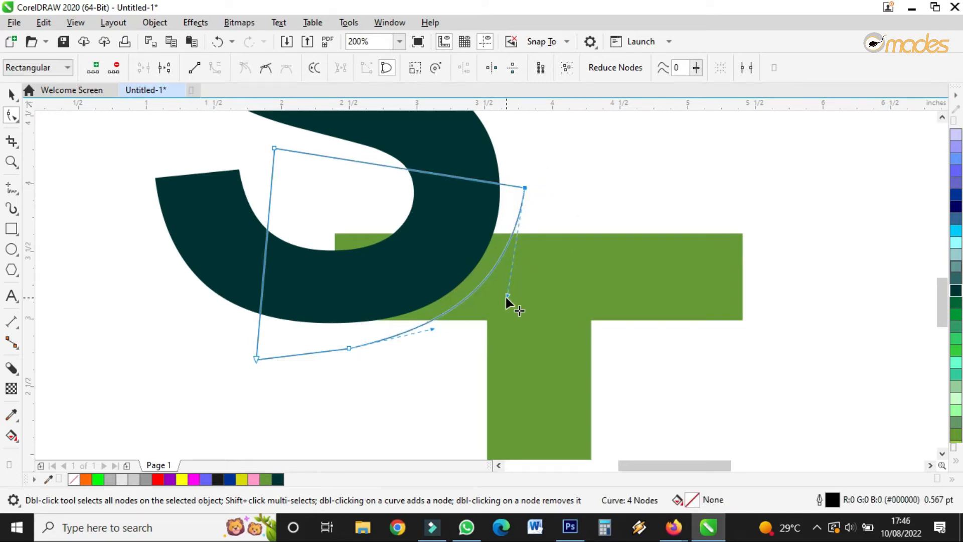
# Shift the outline slightly up and left and refine its curved side to leave an even gap around the S.
pyautogui.click(12, 94)
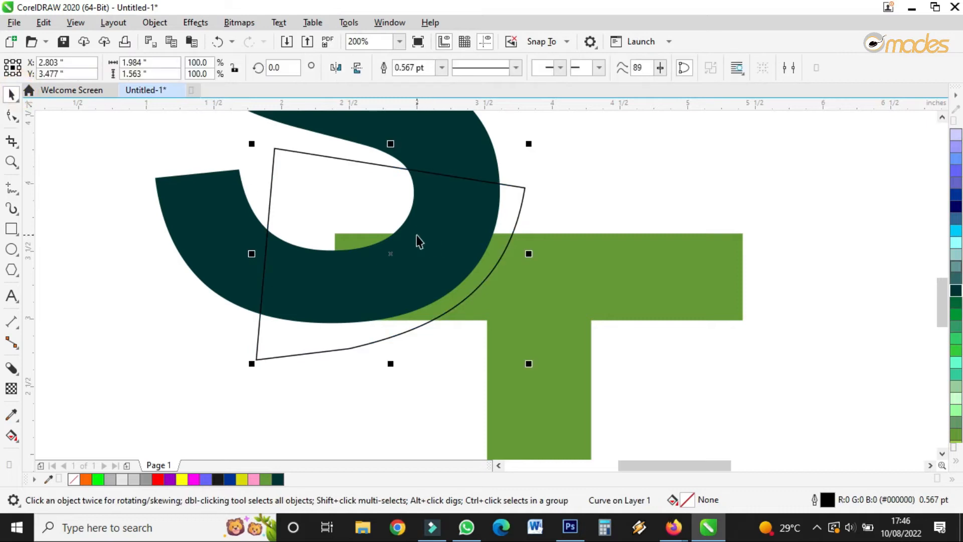
pyautogui.moveTo(396, 248); pyautogui.dragTo(392, 245)
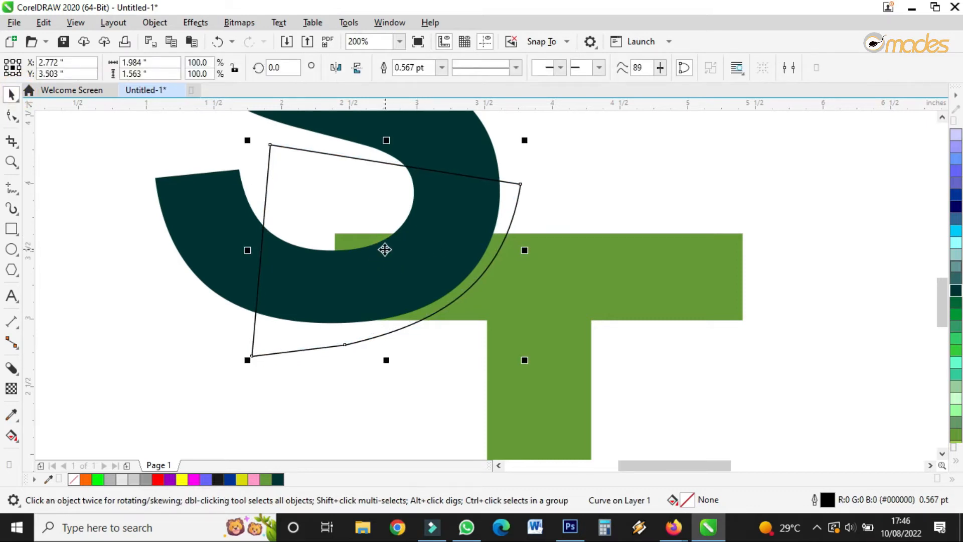
pyautogui.click(12, 115)
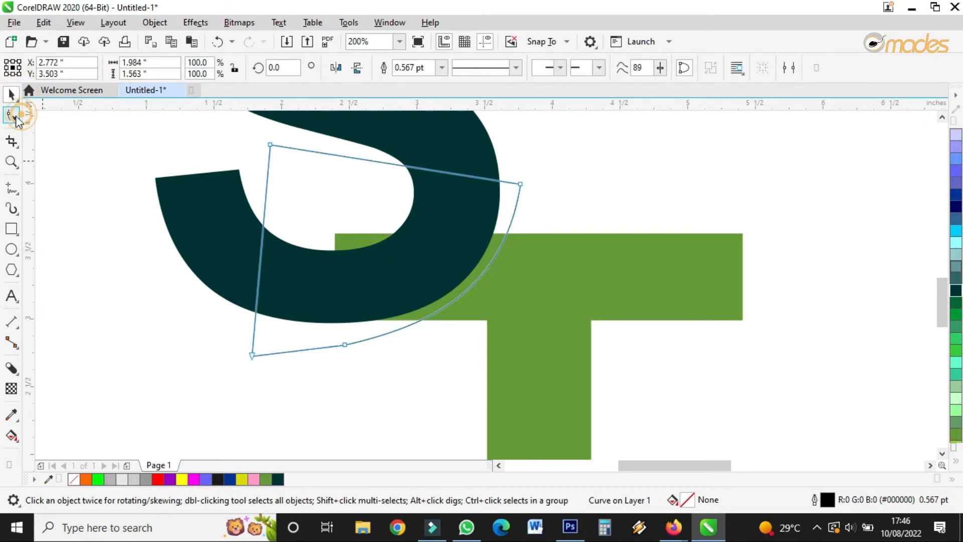
pyautogui.click(345, 344)
pyautogui.moveTo(428, 326); pyautogui.dragTo(435, 329)
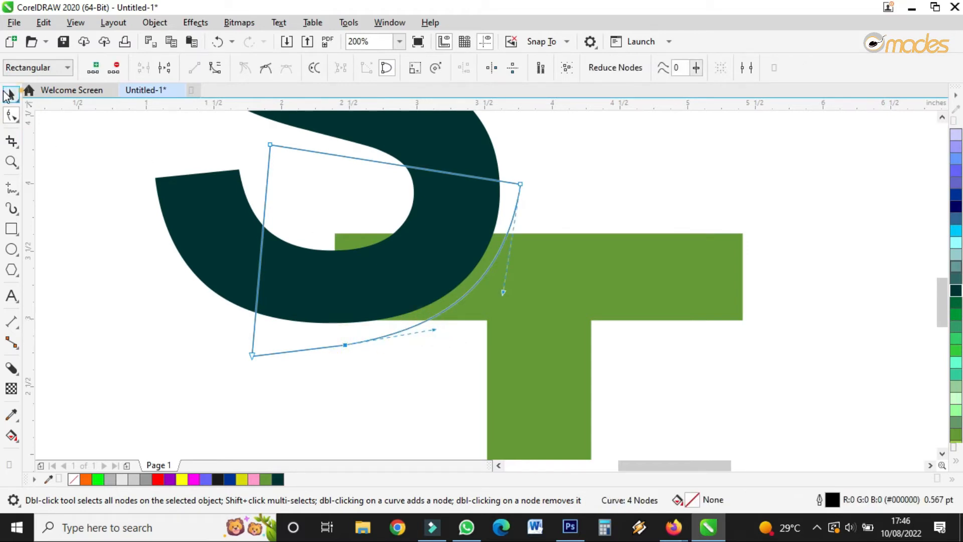
pyautogui.click(8, 94)
# Fill the outline with navy #000066 as a cutting shape, trim the T with it and delete the shape.
pyautogui.click(957, 206)
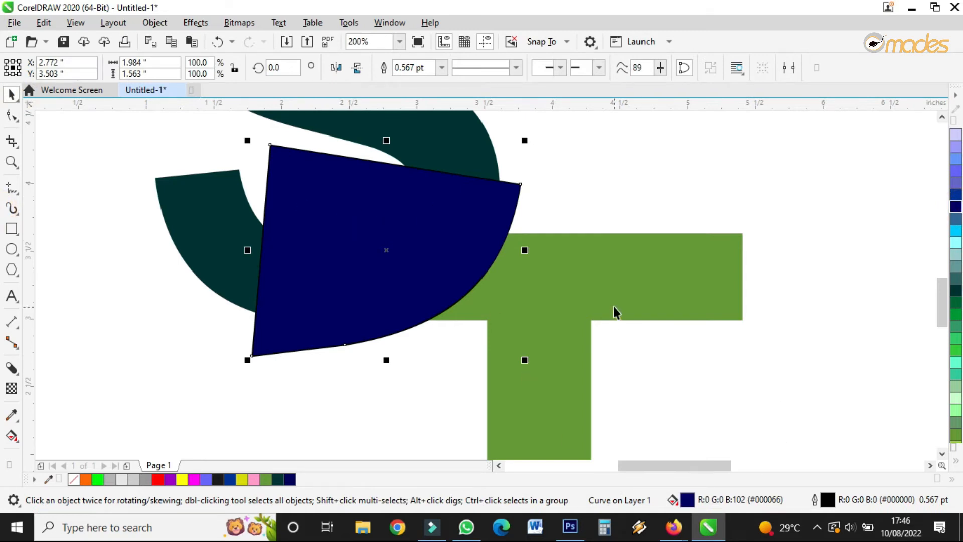
pyautogui.keyDown('shift'); pyautogui.click(597, 263); pyautogui.keyUp('shift')
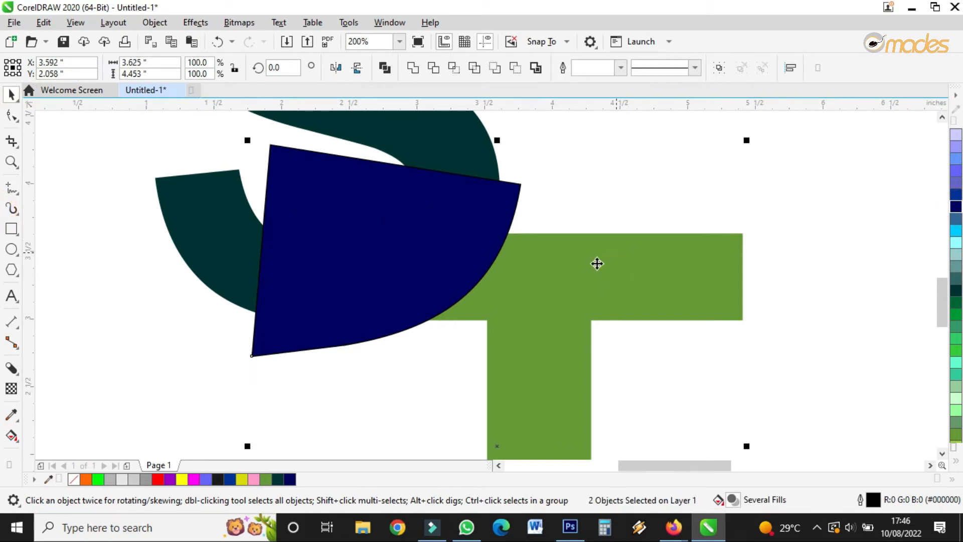
pyautogui.click(436, 66)
pyautogui.click(603, 198)
pyautogui.moveTo(447, 223); pyautogui.dragTo(317, 283)
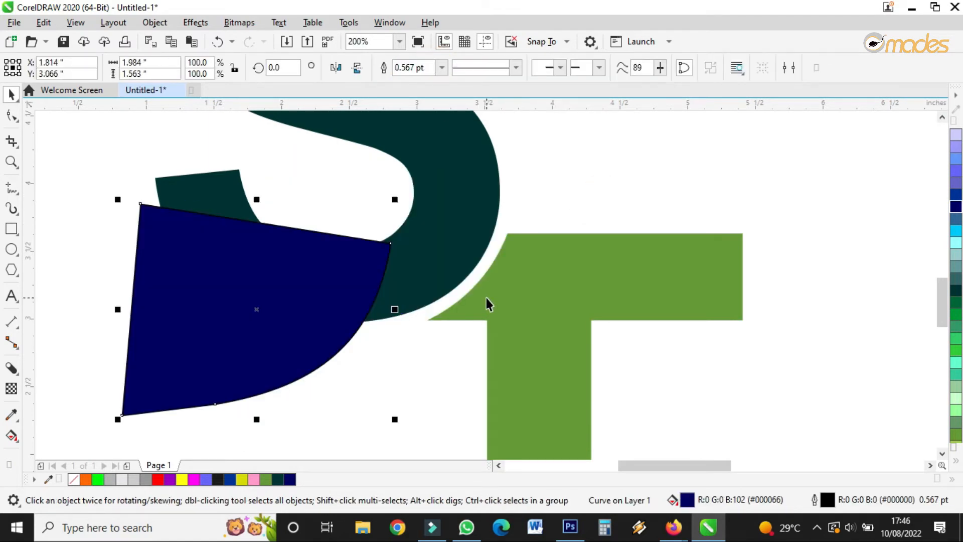
pyautogui.press('Delete')
# Scale the S and T together down to about 2.375 × 3.492 in and place them beside the DG monogram.
pyautogui.scroll(-3, 486, 298)
pyautogui.scroll(1, 451, 304)
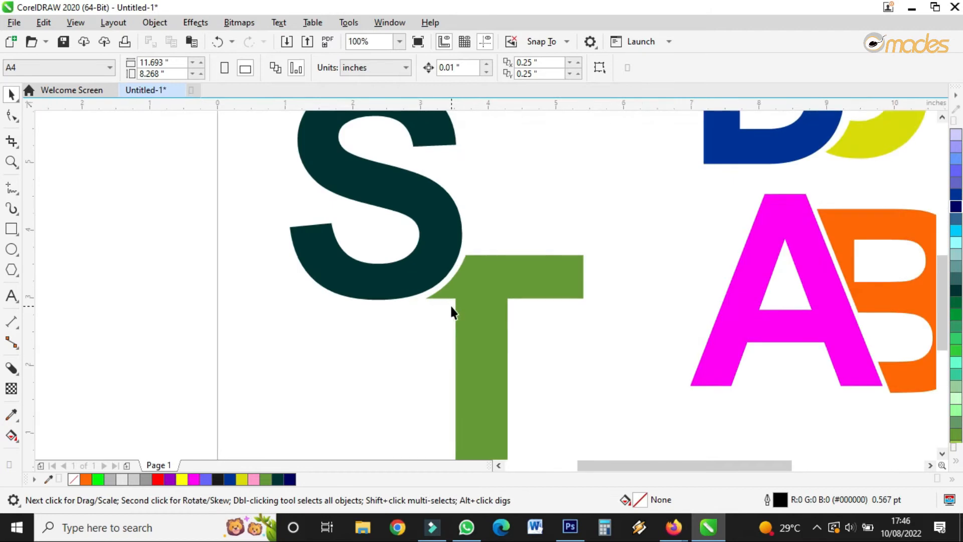
pyautogui.scroll(-1, 451, 304)
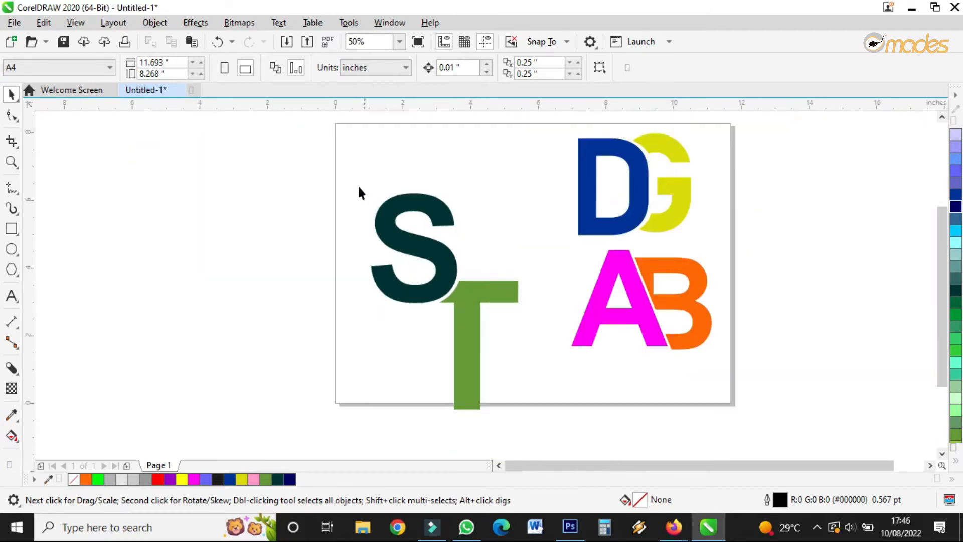
pyautogui.moveTo(466, 324); pyautogui.dragTo(458, 271)
pyautogui.moveTo(516, 367); pyautogui.dragTo(483, 319)
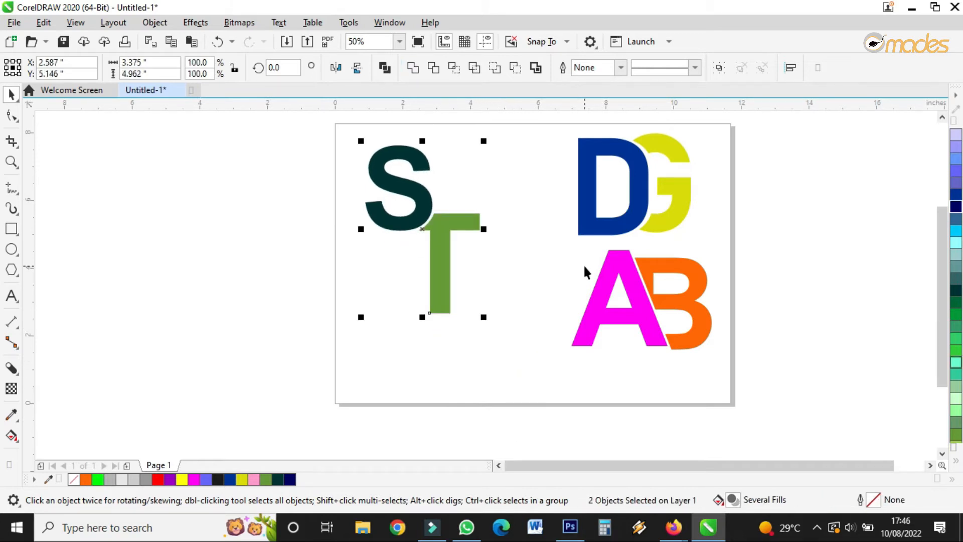
pyautogui.moveTo(484, 317); pyautogui.dragTo(451, 268)
pyautogui.moveTo(422, 217); pyautogui.dragTo(529, 216)
# Add a letter M in Arial, enlarge it to about 185 pt and place it in the free area below the ST monogram.
pyautogui.scroll(2, 502, 248)
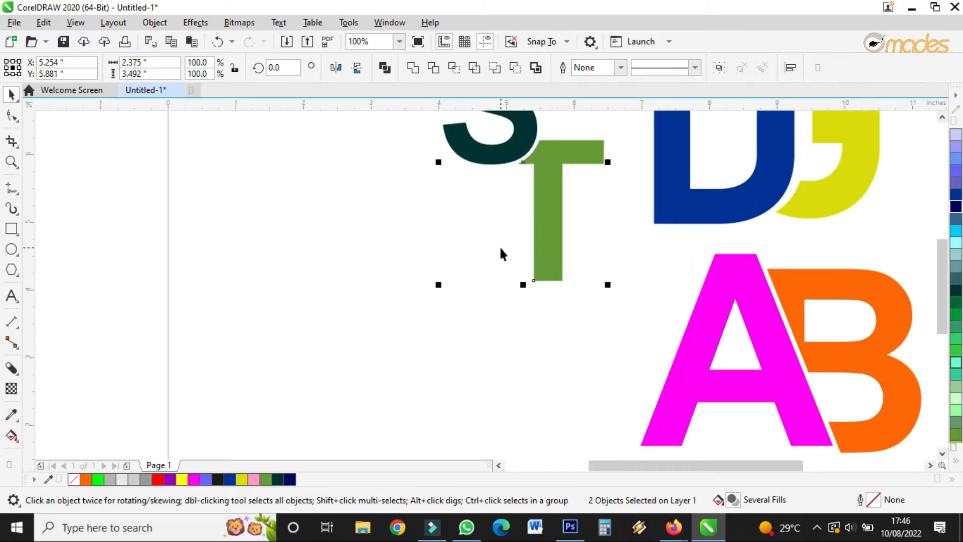
pyautogui.click(11, 296)
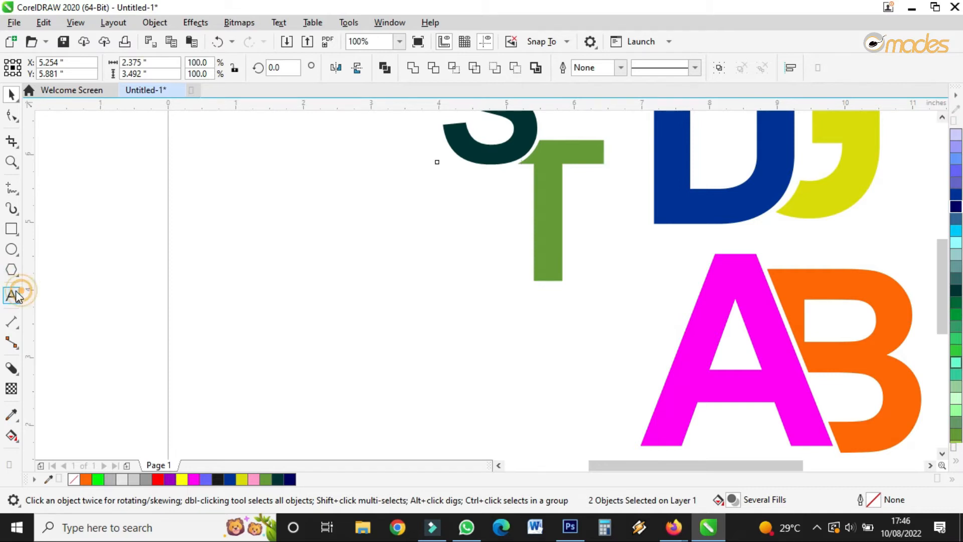
pyautogui.click(343, 330)
pyautogui.write('M')
pyautogui.hotkey('ctrl', 'space')
pyautogui.click(12, 94)
pyautogui.moveTo(368, 305); pyautogui.dragTo(467, 201)
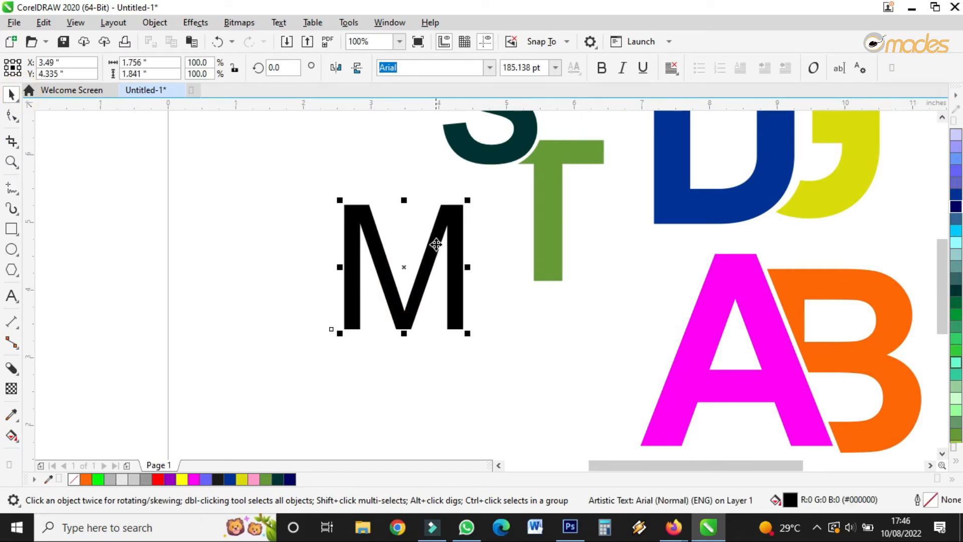
pyautogui.moveTo(439, 230); pyautogui.dragTo(387, 260)
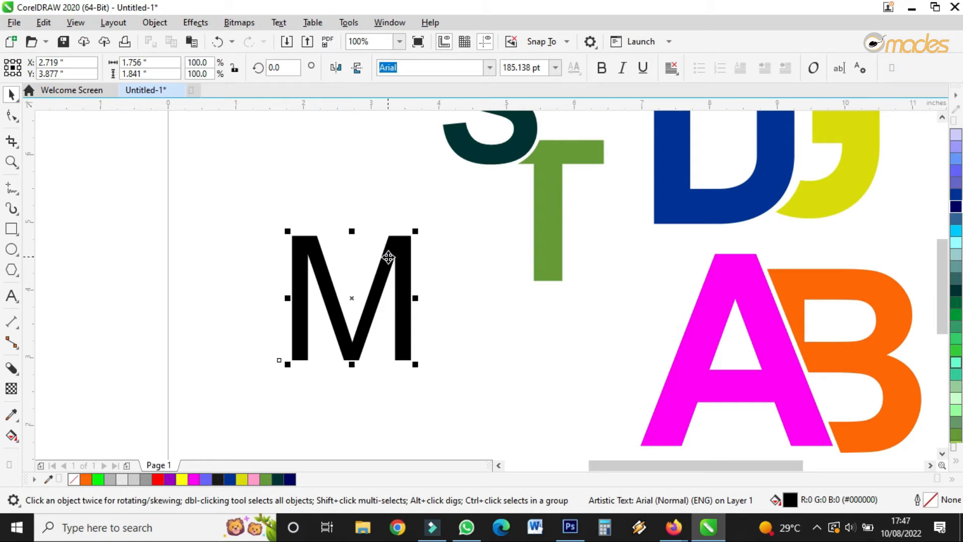
# Add a letter A enlarged to about 203 pt beside the M's left stem and make both letters bold.
pyautogui.click(14, 297)
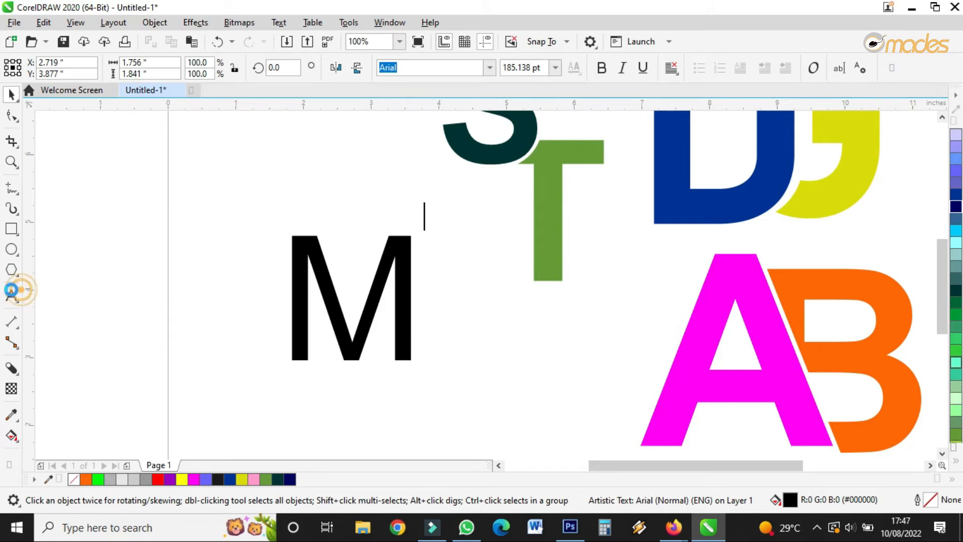
pyautogui.click(206, 321)
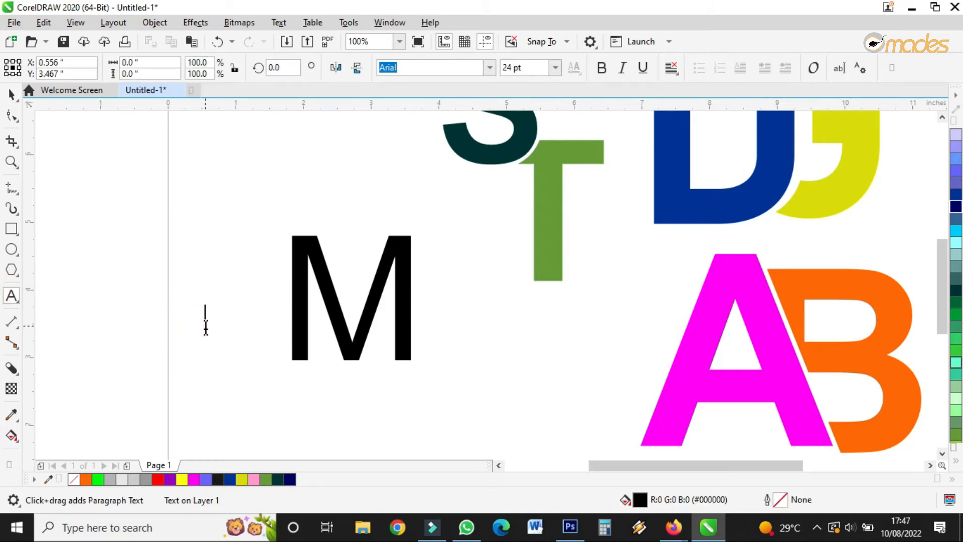
pyautogui.write('A')
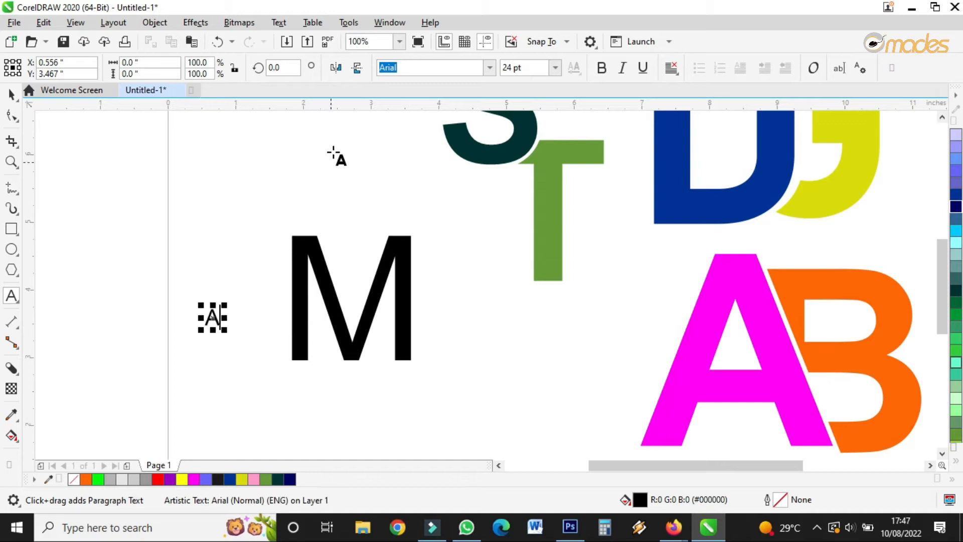
pyautogui.click(11, 94)
pyautogui.moveTo(230, 303); pyautogui.dragTo(334, 189)
pyautogui.moveTo(192, 167); pyautogui.dragTo(491, 420)
pyautogui.click(602, 68)
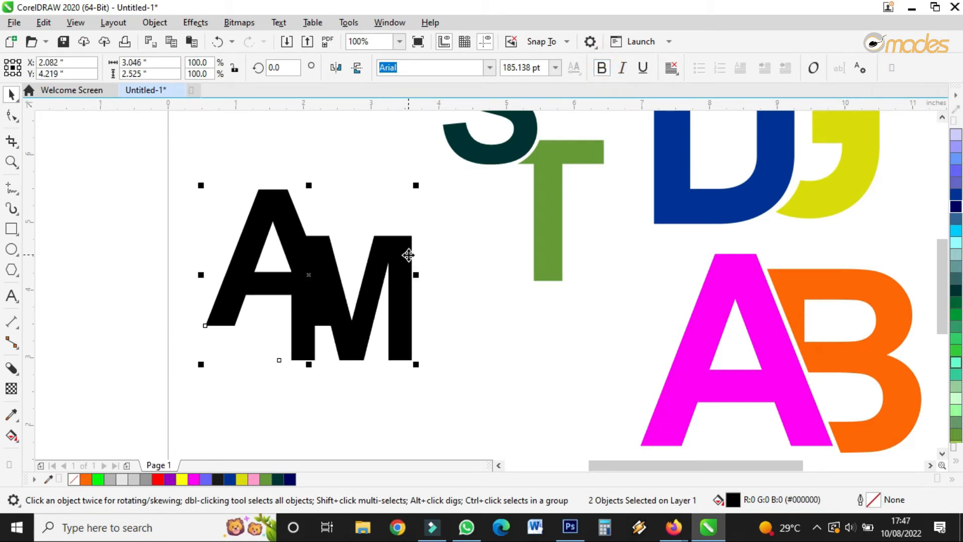
# Position the A so its right leg overlaps the M's left stem, and fill the A with green #009933.
pyautogui.click(524, 355)
pyautogui.moveTo(301, 237); pyautogui.dragTo(296, 267)
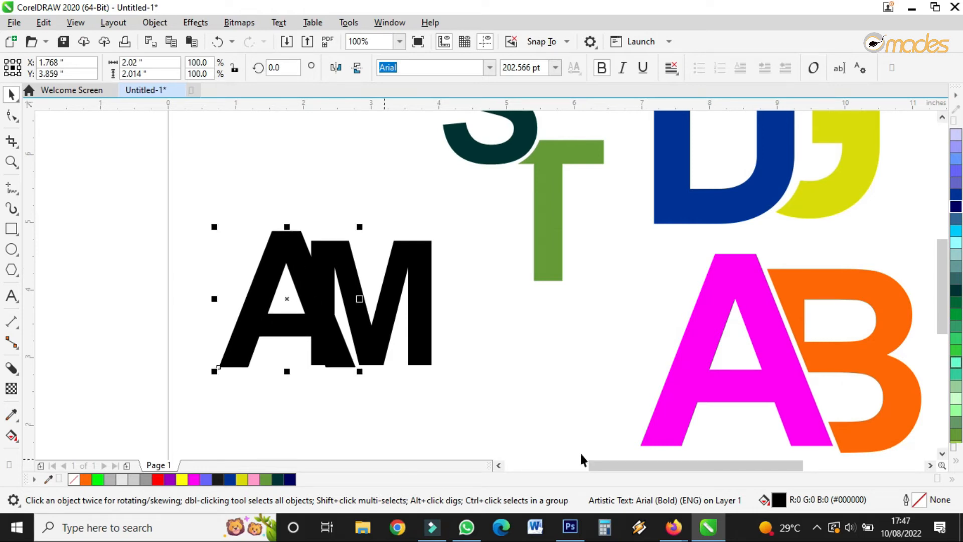
pyautogui.click(956, 313)
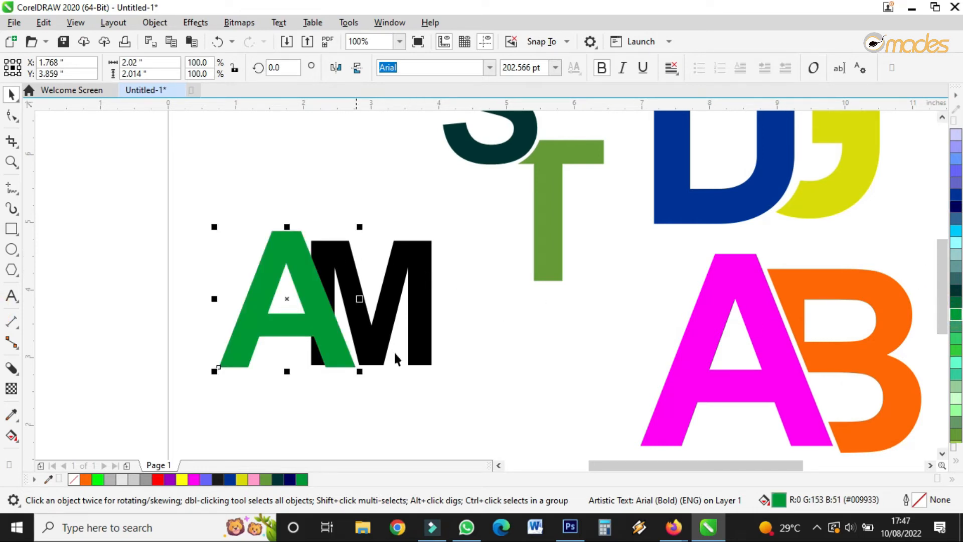
# Draw a straight freehand line about 0.813 × 2.146 in just outside the A's right edge and set its outline to 1.5 pt.
pyautogui.click(11, 189)
pyautogui.click(301, 217)
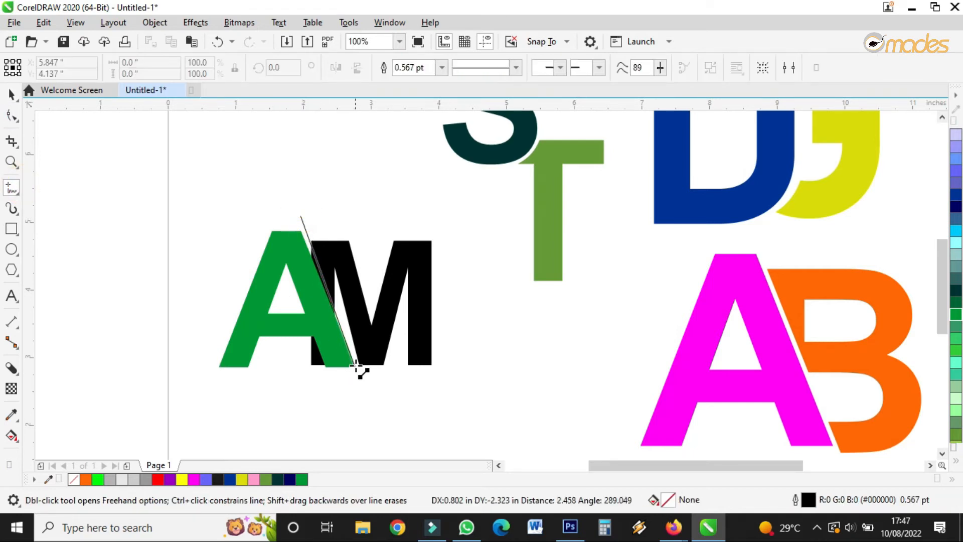
pyautogui.click(357, 362)
pyautogui.scroll(1, 302, 318)
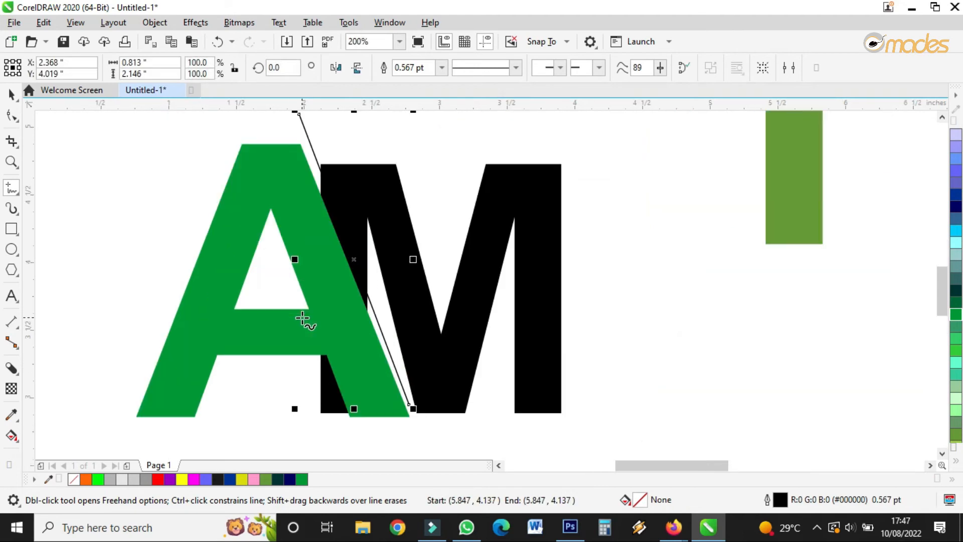
pyautogui.click(442, 68)
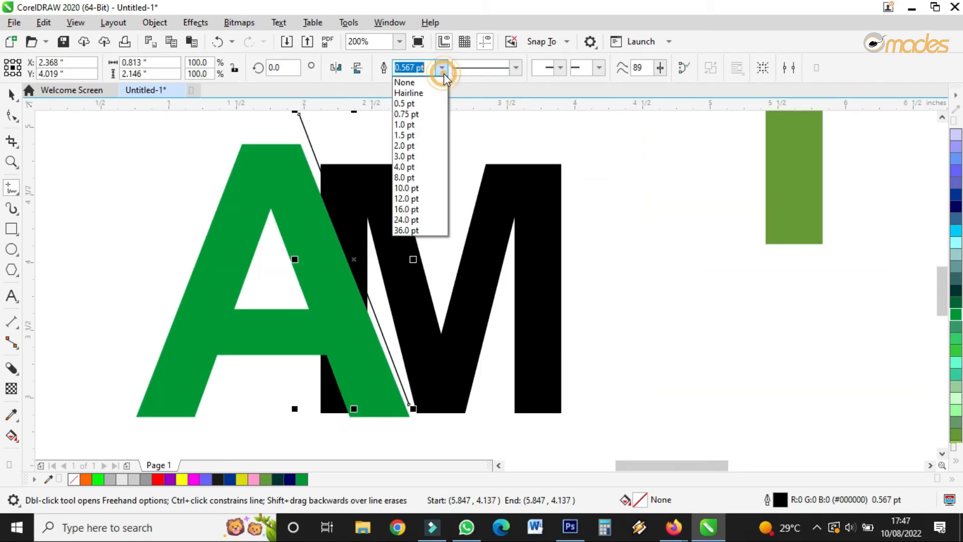
pyautogui.click(408, 137)
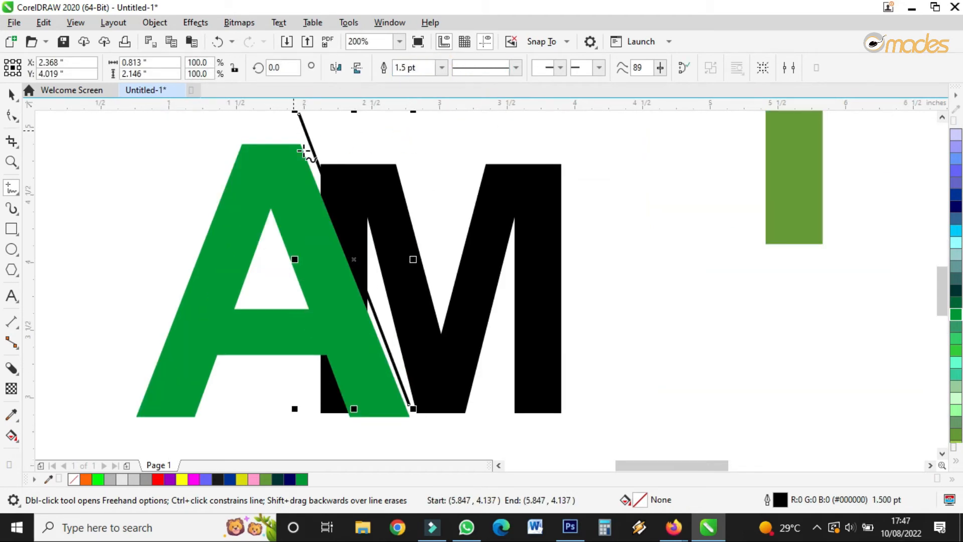
# Draw a second, parallel line about 1.0 × 2.469 in over the A's right leg and set its outline to 2.0 pt.
pyautogui.scroll(-1, 318, 176)
pyautogui.scroll(1, 291, 138)
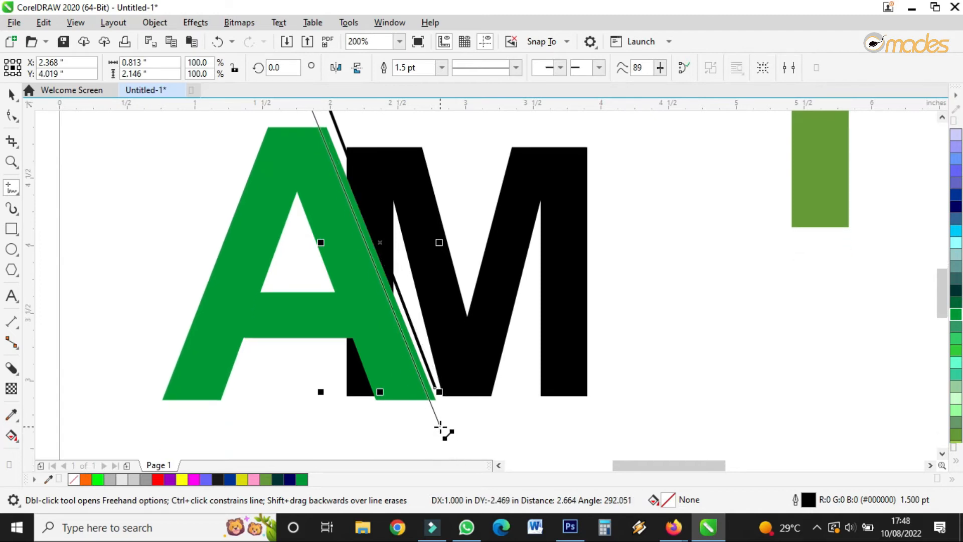
pyautogui.click(441, 427)
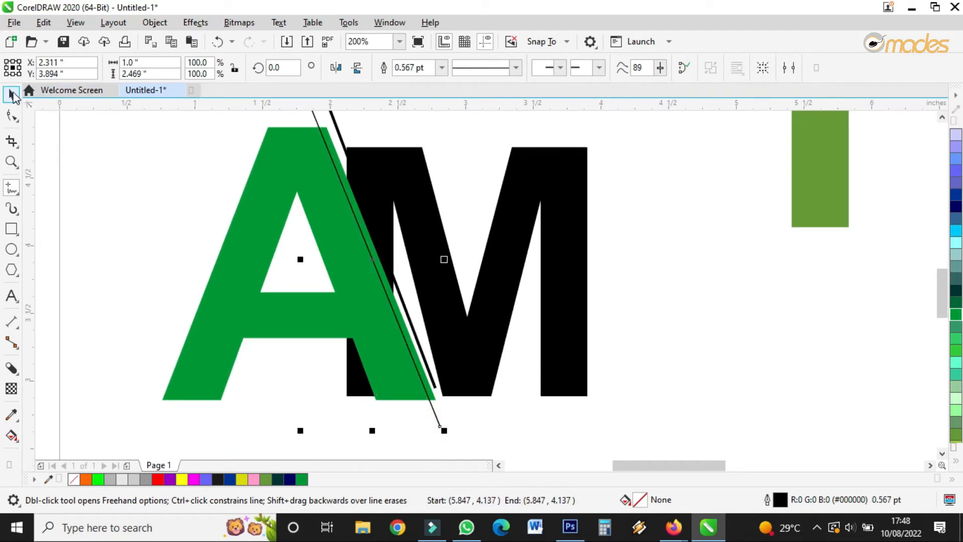
pyautogui.click(11, 94)
pyautogui.click(441, 68)
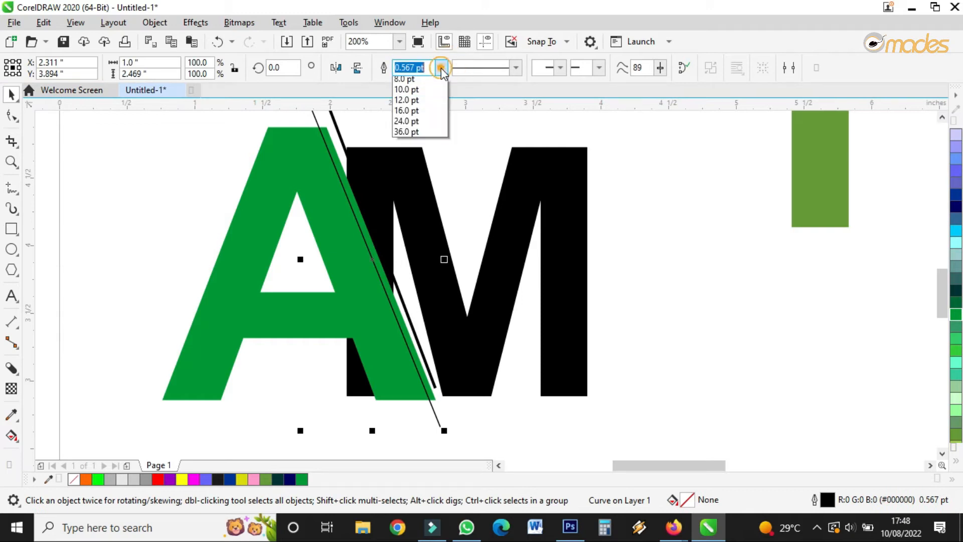
pyautogui.click(409, 146)
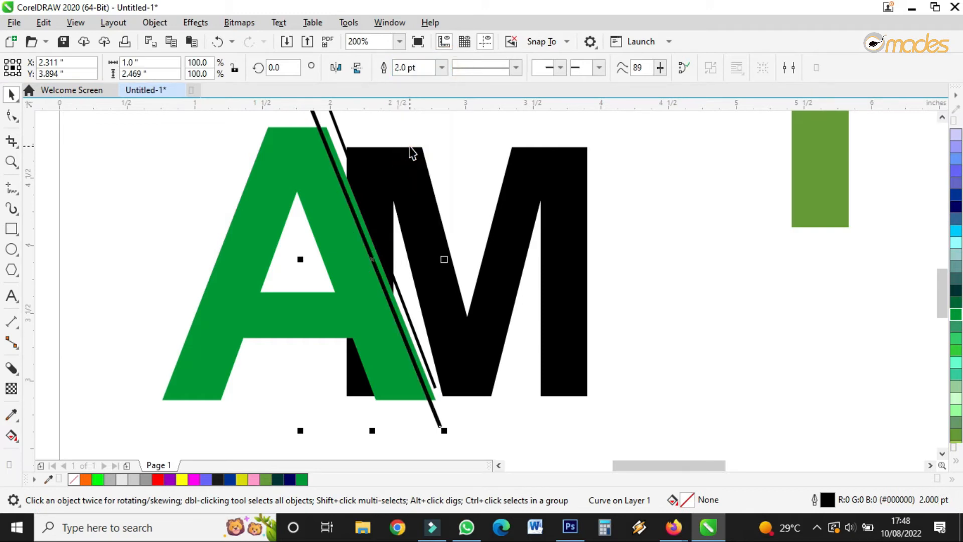
pyautogui.click(426, 194)
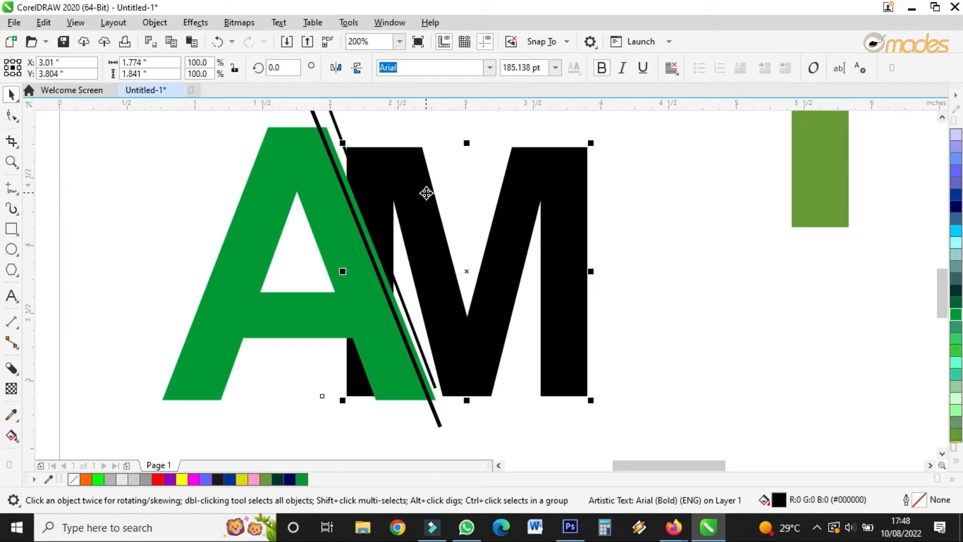
pyautogui.click(348, 199)
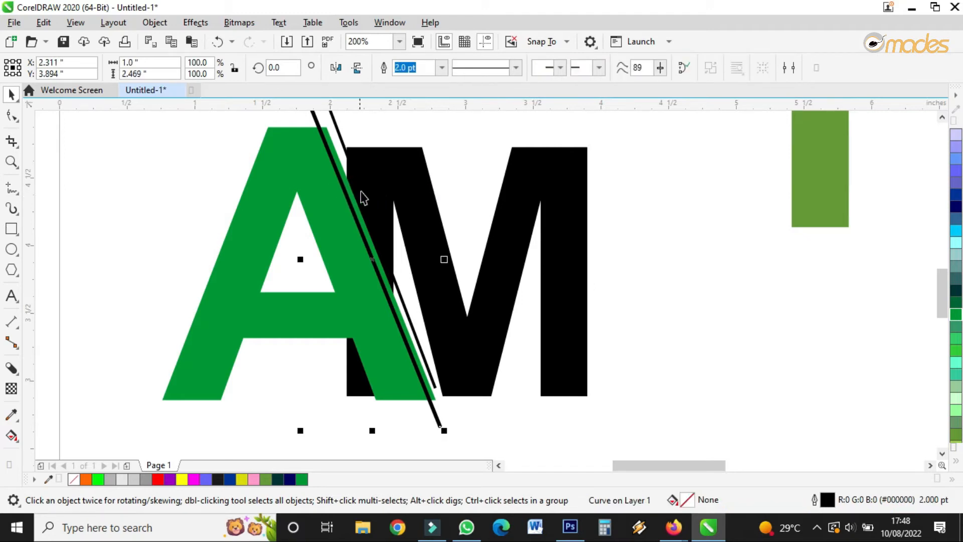
pyautogui.click(394, 178)
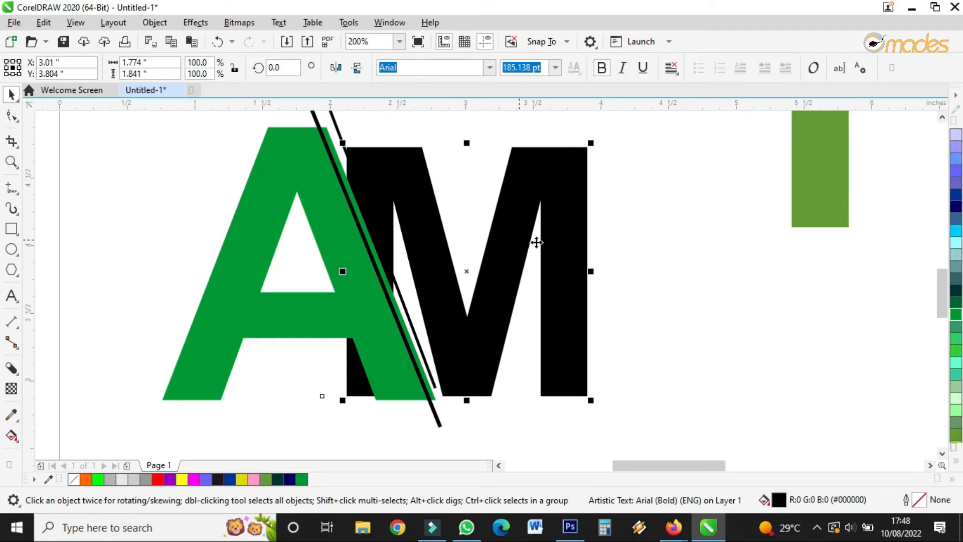
pyautogui.click(657, 237)
# Convert the green letter A to curves.
pyautogui.click(318, 179)
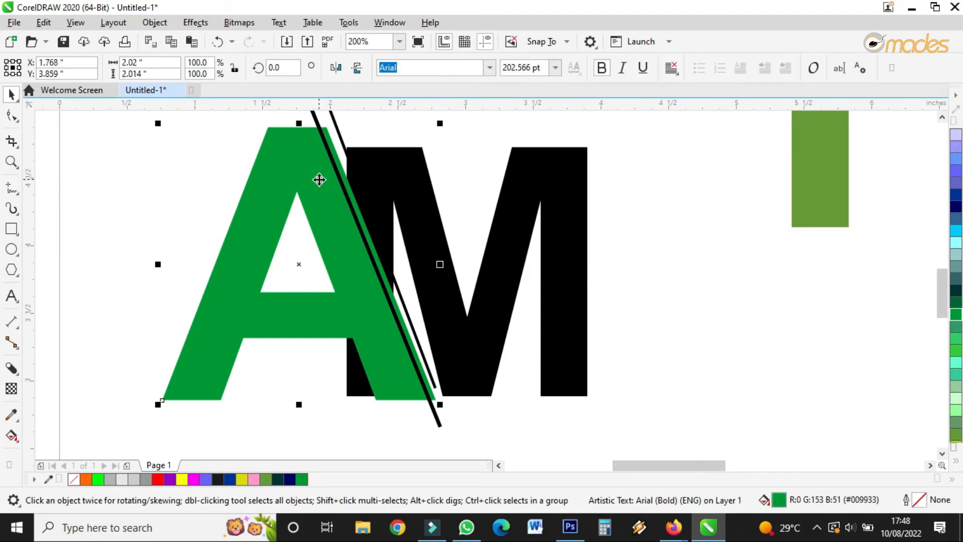
pyautogui.click(155, 22)
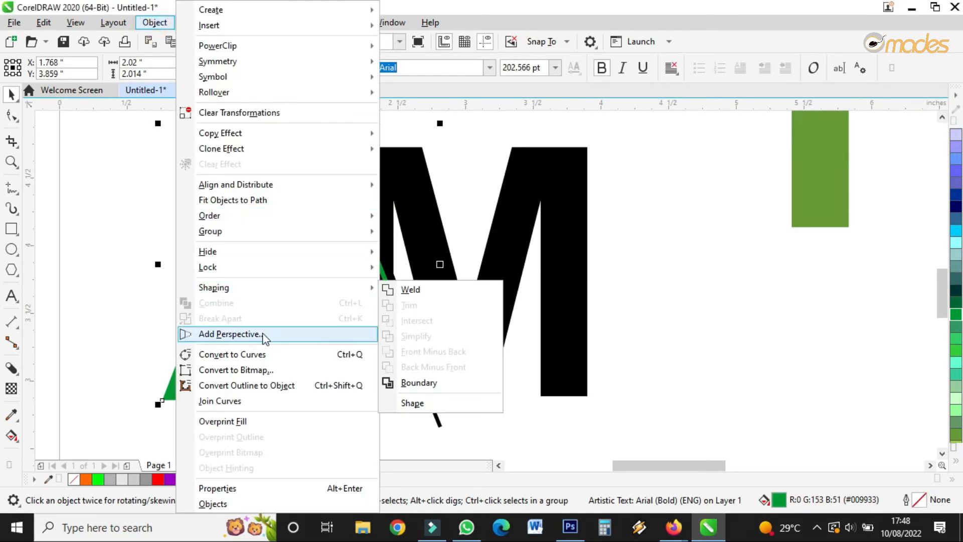
pyautogui.click(255, 356)
pyautogui.click(613, 230)
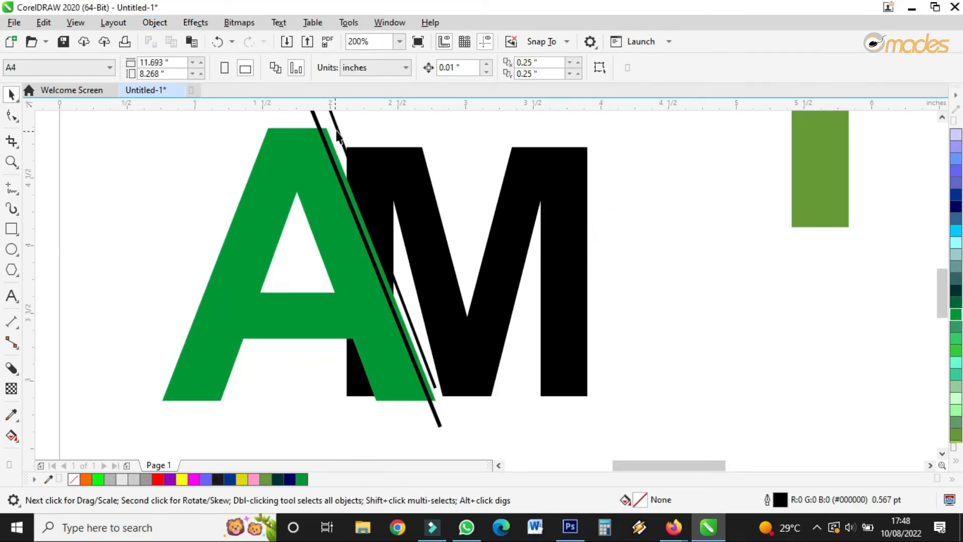
# Change the outline colour of the 1.5 pt line between the A and the M to dark blue #000066.
pyautogui.click(319, 123)
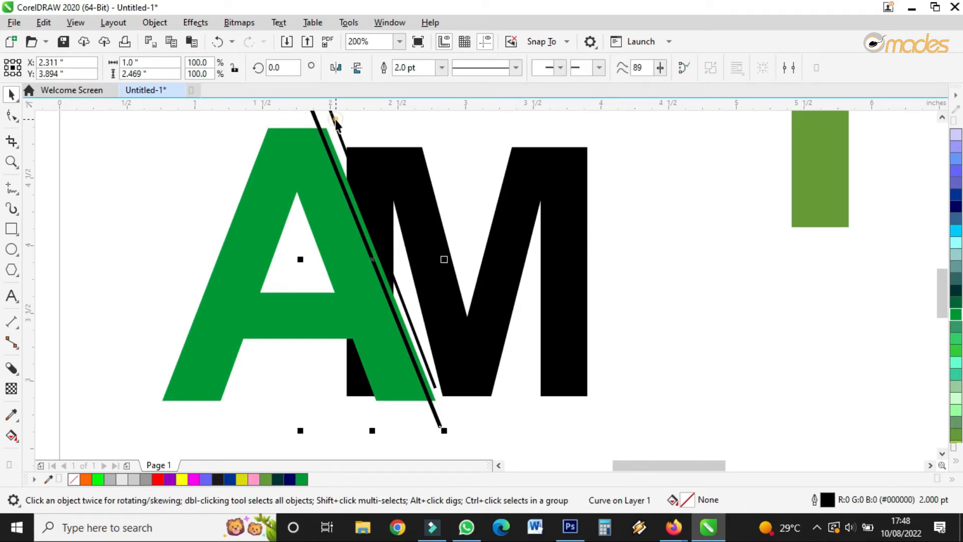
pyautogui.click(335, 121)
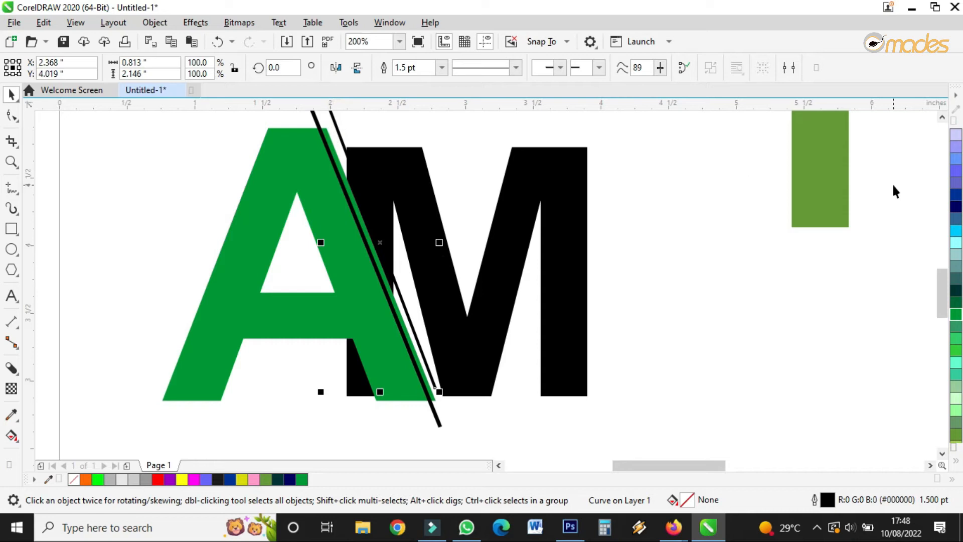
pyautogui.rightClick(958, 210)
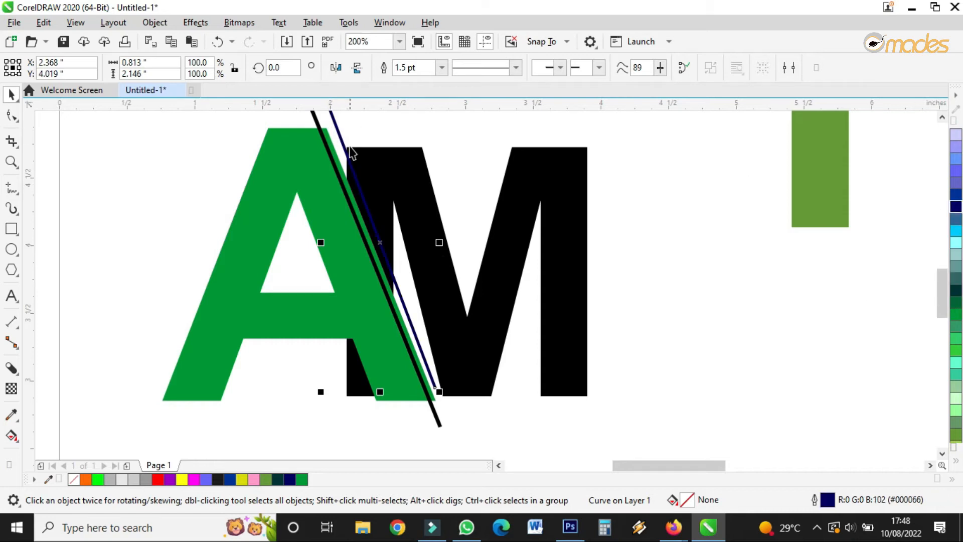
pyautogui.scroll(2, 352, 153)
pyautogui.moveTo(329, 155); pyautogui.dragTo(341, 154)
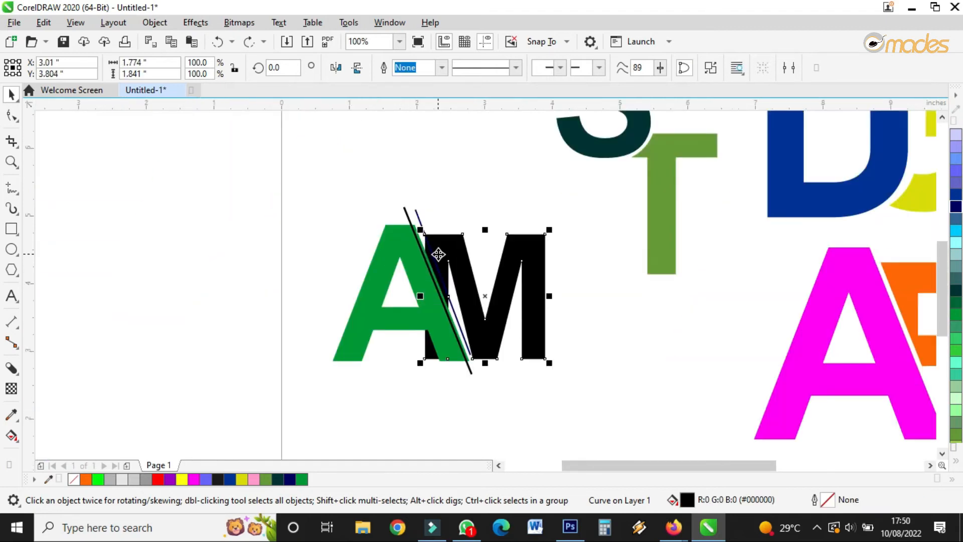
# Trim the M with the dark blue diagonal line.
pyautogui.scroll(2, 438, 255)
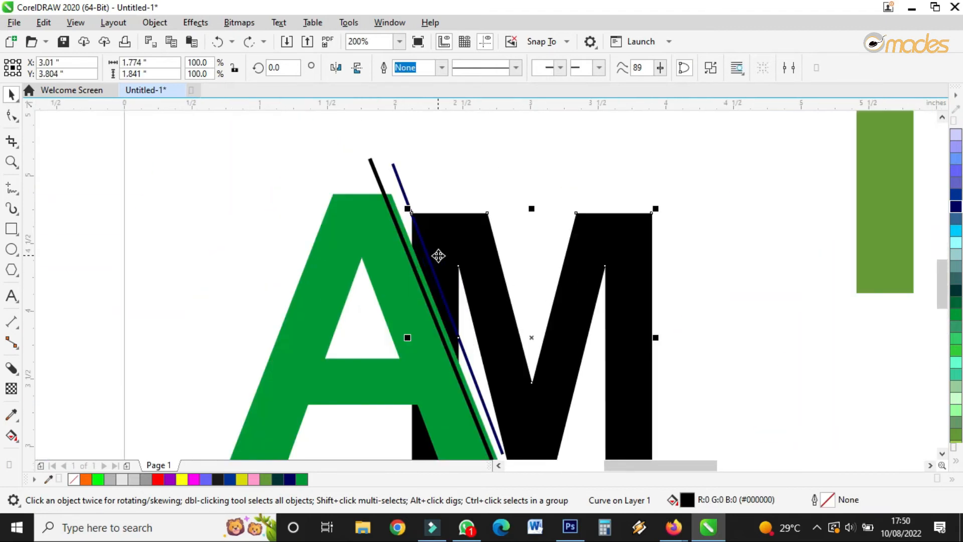
pyautogui.click(401, 189)
pyautogui.keyDown('shift'); pyautogui.click(481, 244); pyautogui.keyUp('shift')
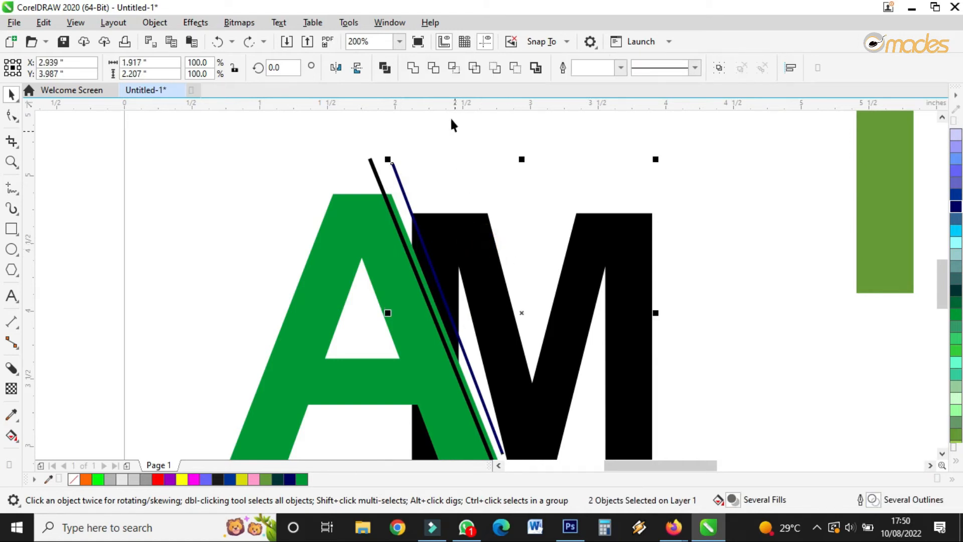
pyautogui.click(434, 68)
pyautogui.click(517, 213)
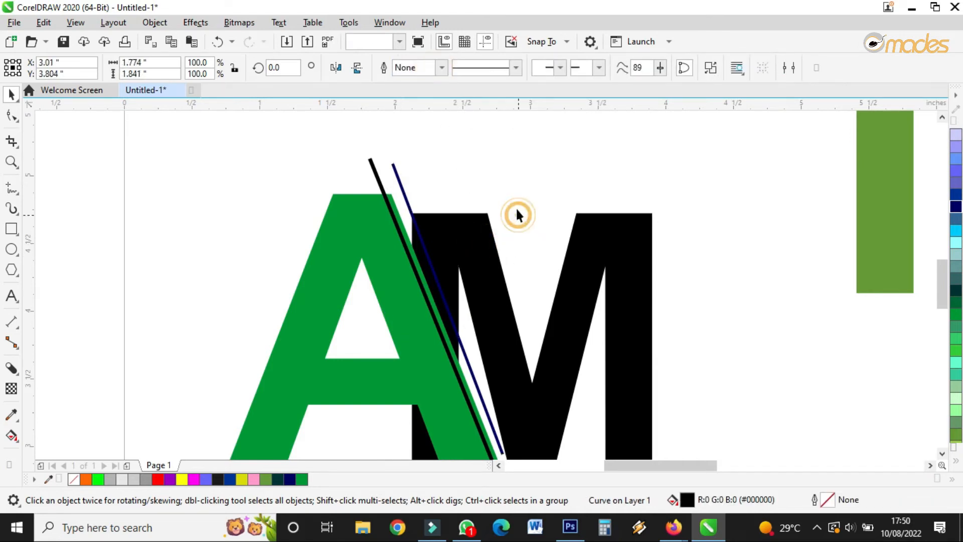
# Trim the green A with the 2 pt black diagonal line.
pyautogui.click(384, 197)
pyautogui.scroll(-2, 382, 209)
pyautogui.scroll(2, 382, 209)
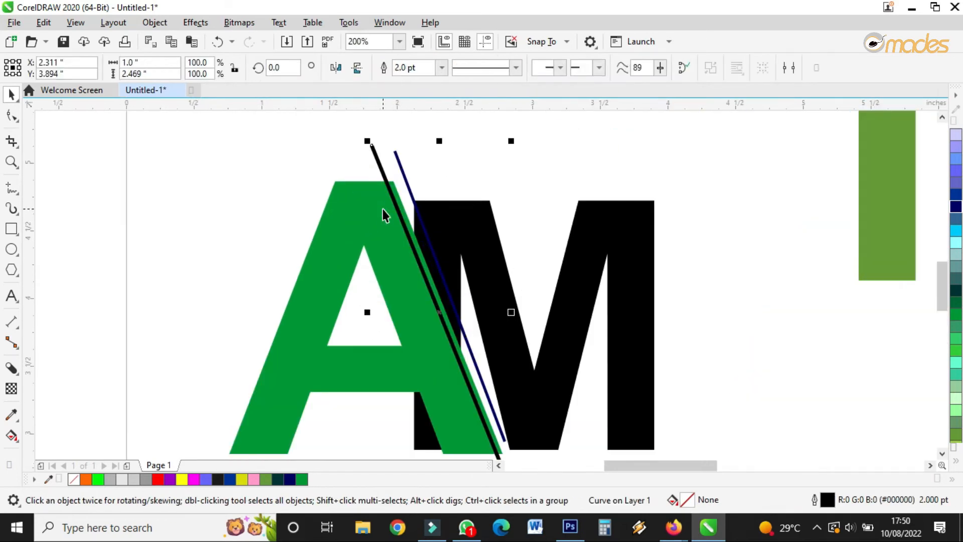
pyautogui.keyDown('shift'); pyautogui.click(360, 233); pyautogui.keyUp('shift')
pyautogui.click(435, 68)
pyautogui.click(501, 149)
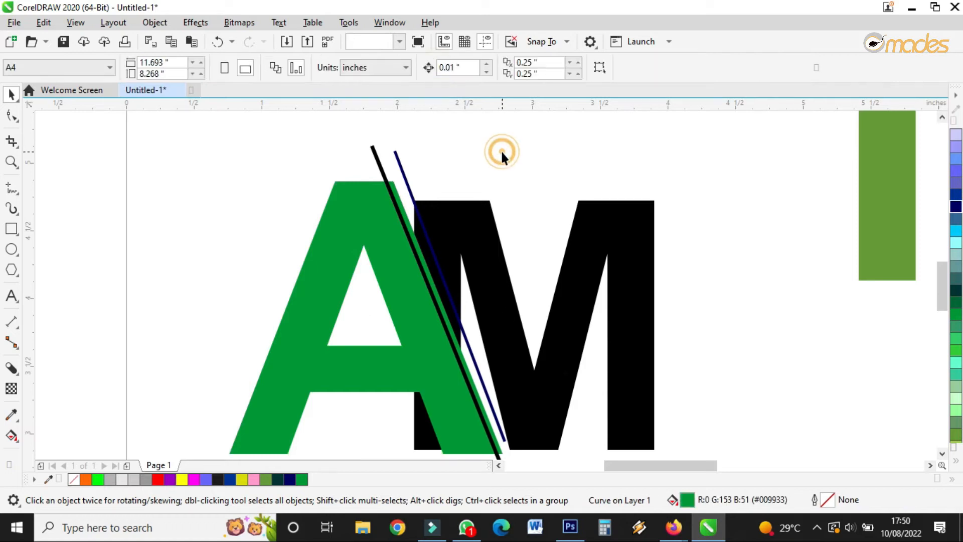
# Break the trimmed M apart and delete the piece of its left stem on the A's side of the blue line.
pyautogui.click(482, 243)
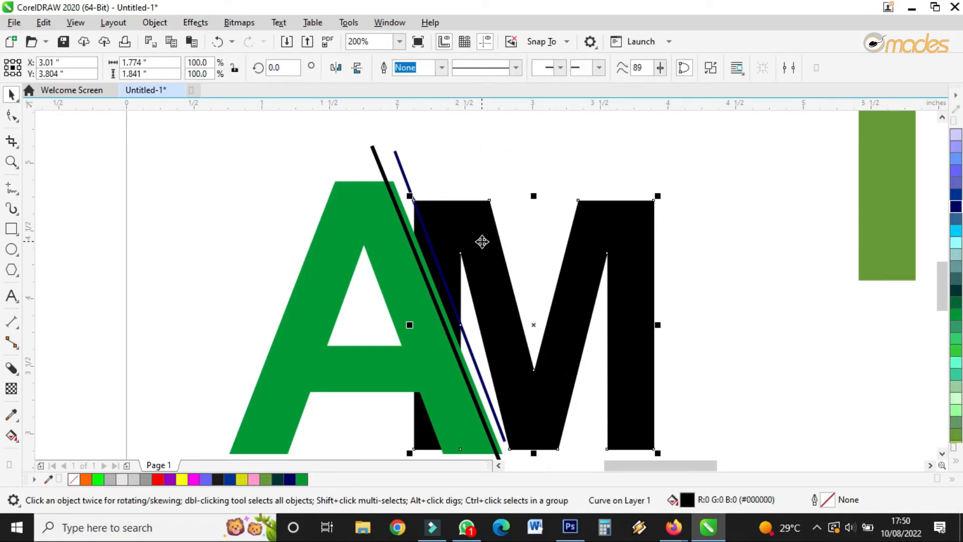
pyautogui.click(711, 67)
pyautogui.click(588, 149)
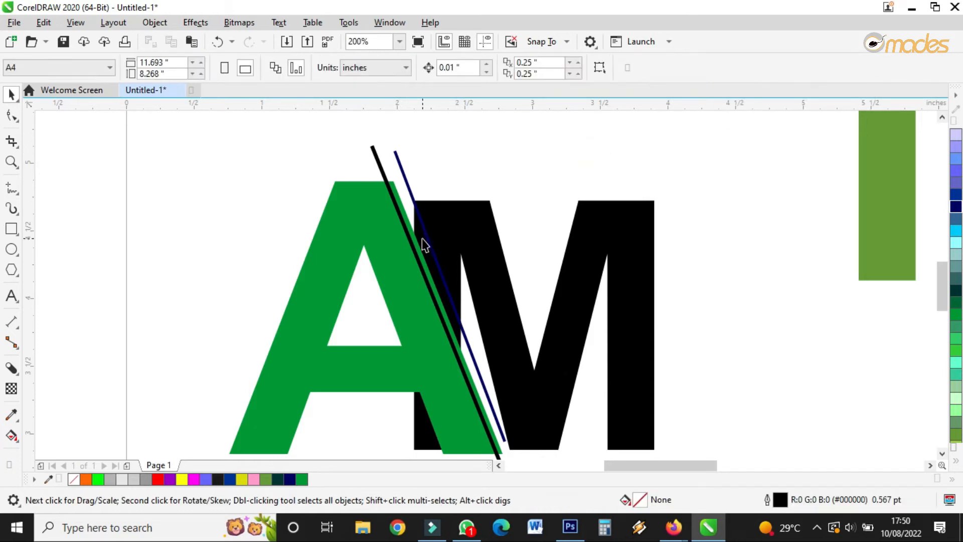
pyautogui.click(423, 241)
pyautogui.moveTo(423, 246); pyautogui.dragTo(736, 256)
pyautogui.press('Delete')
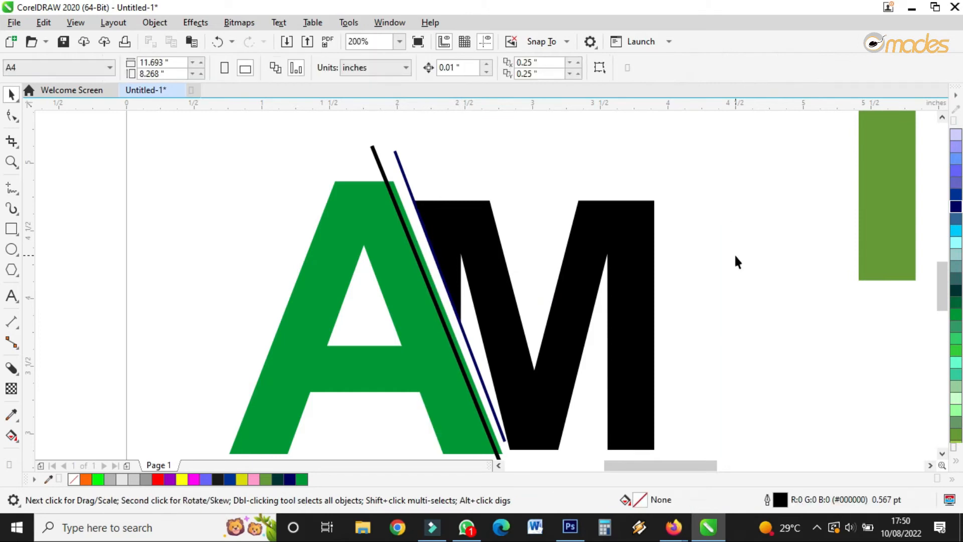
# Try to break the green A apart into separate pieces, and undo it.
pyautogui.click(409, 256)
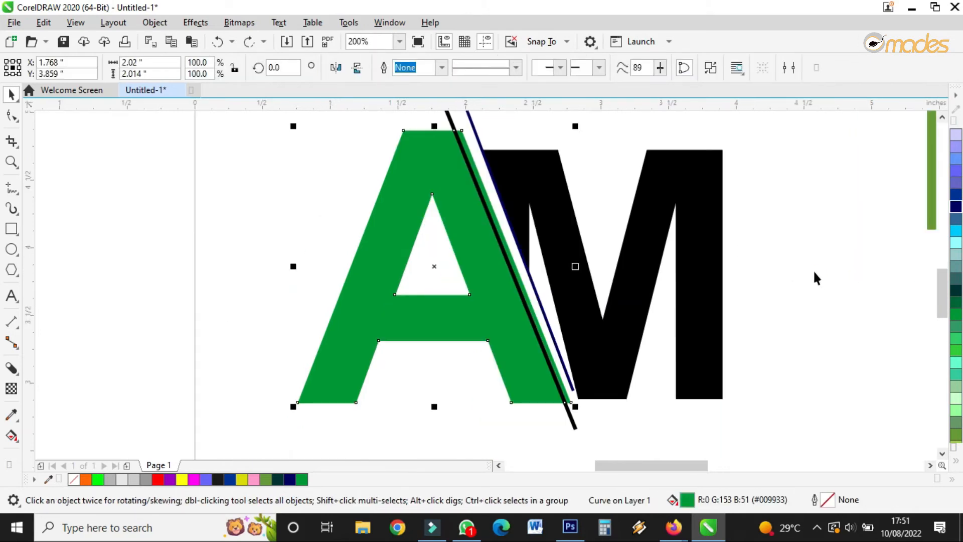
pyautogui.click(816, 272)
pyautogui.click(444, 280)
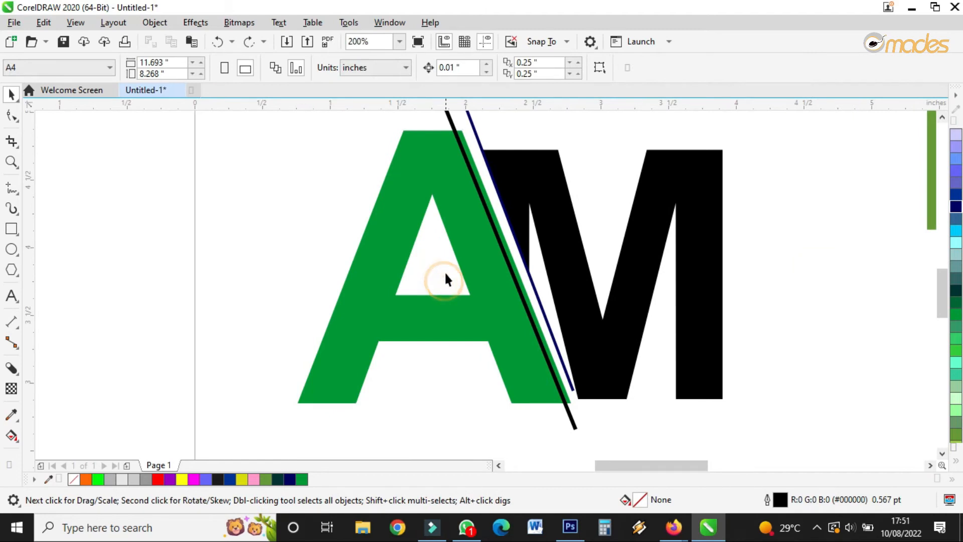
pyautogui.click(460, 237)
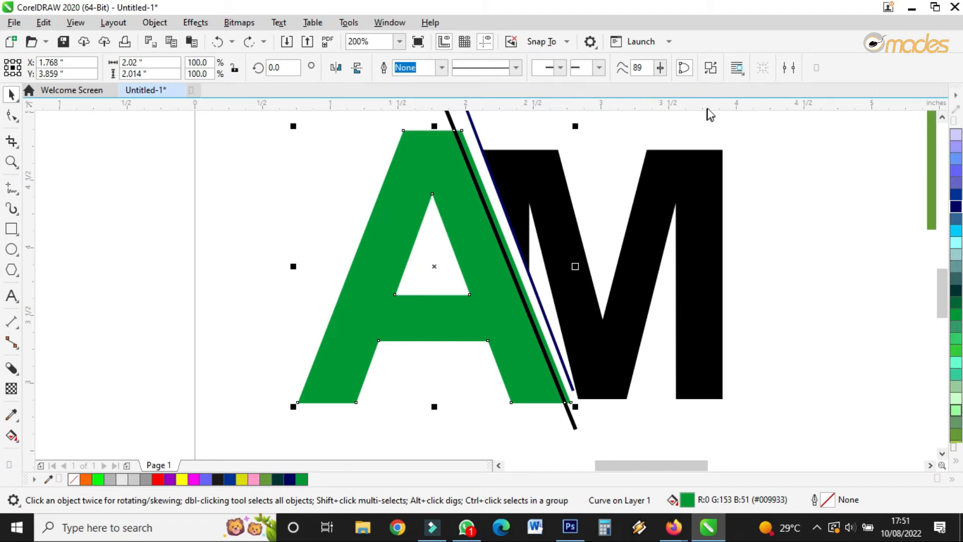
pyautogui.click(711, 68)
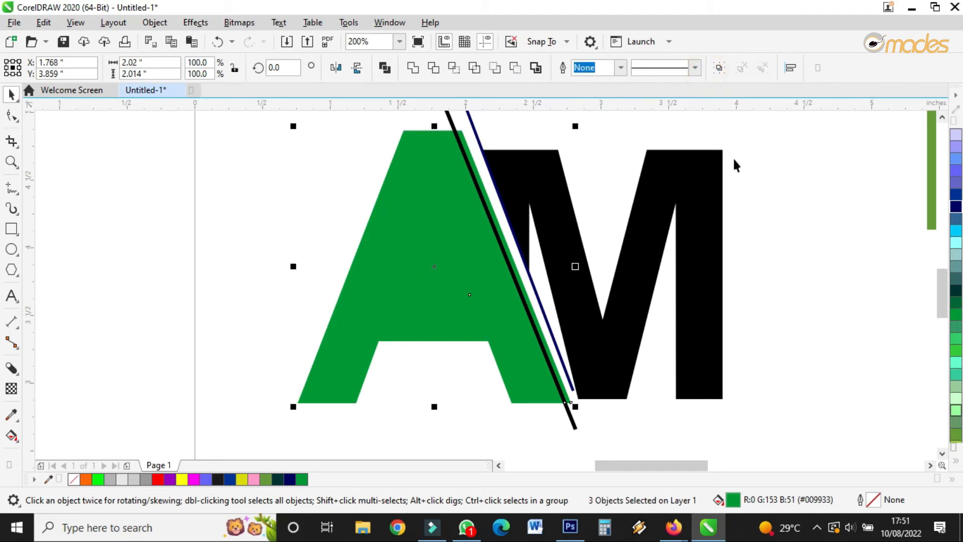
pyautogui.hotkey('ctrl', 'z')
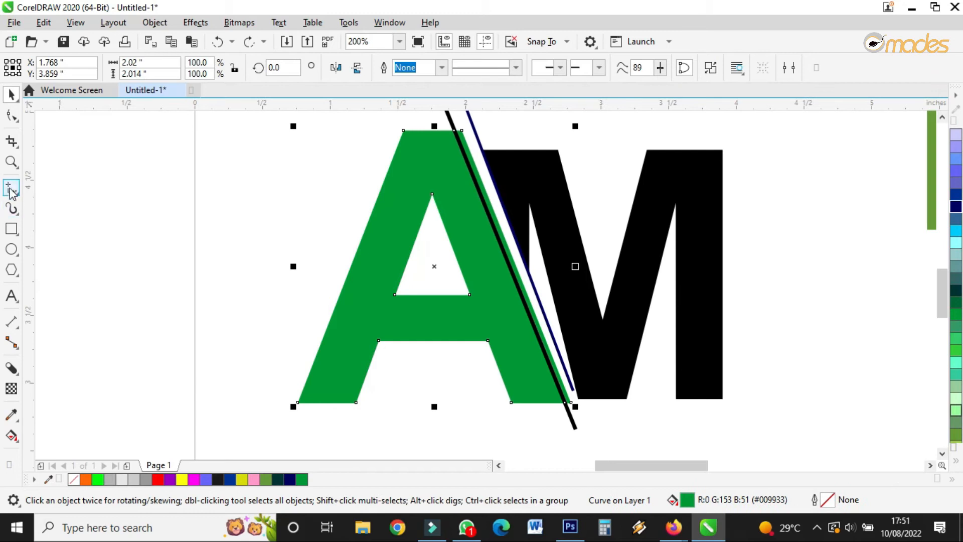
# Trace the triangular opening of the green A as a closed freehand triangle, about 0.56 by 0.77 inches.
pyautogui.click(11, 187)
pyautogui.scroll(2, 416, 192)
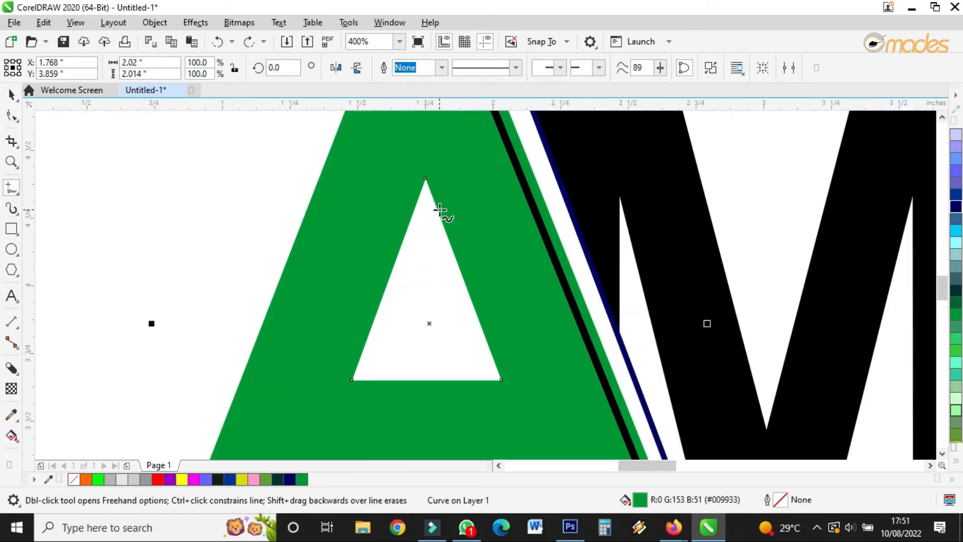
pyautogui.click(425, 178)
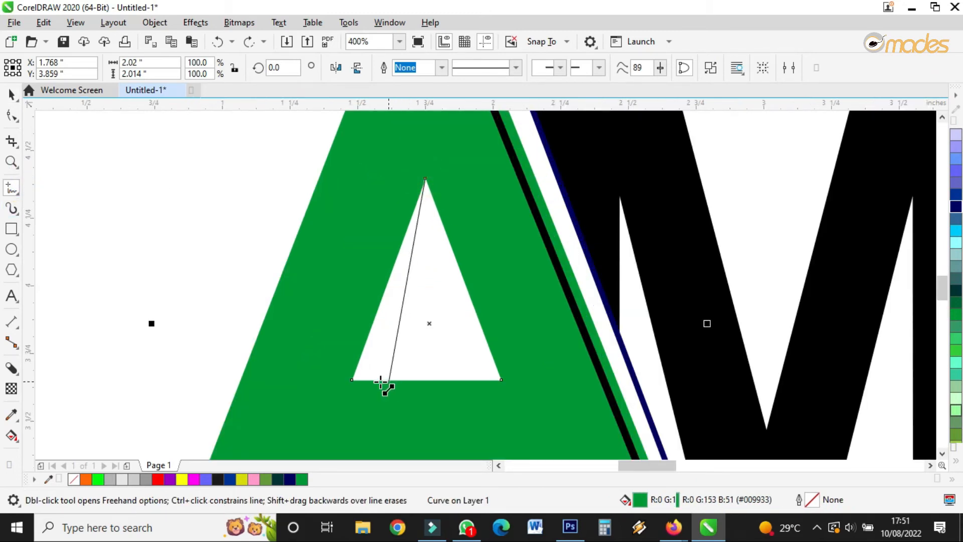
pyautogui.click(351, 383)
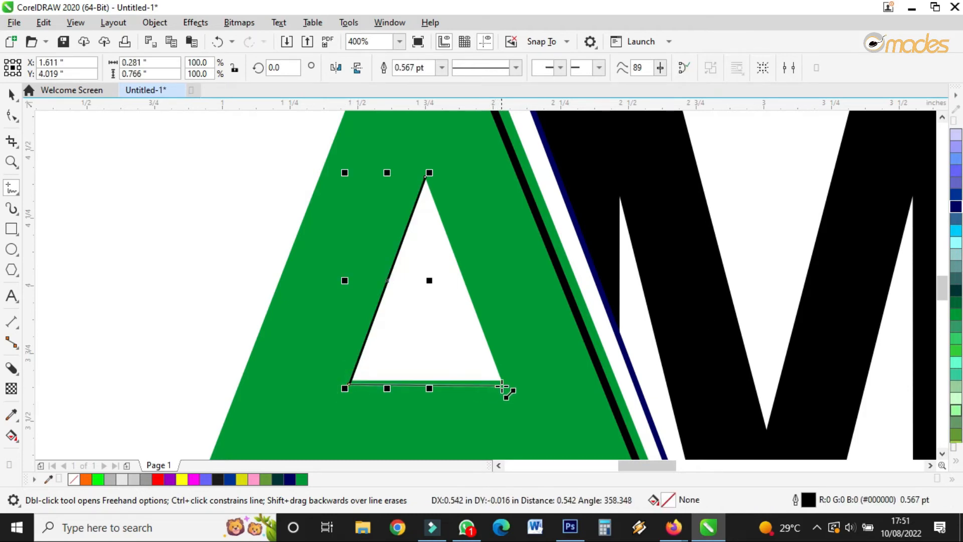
pyautogui.click(502, 382)
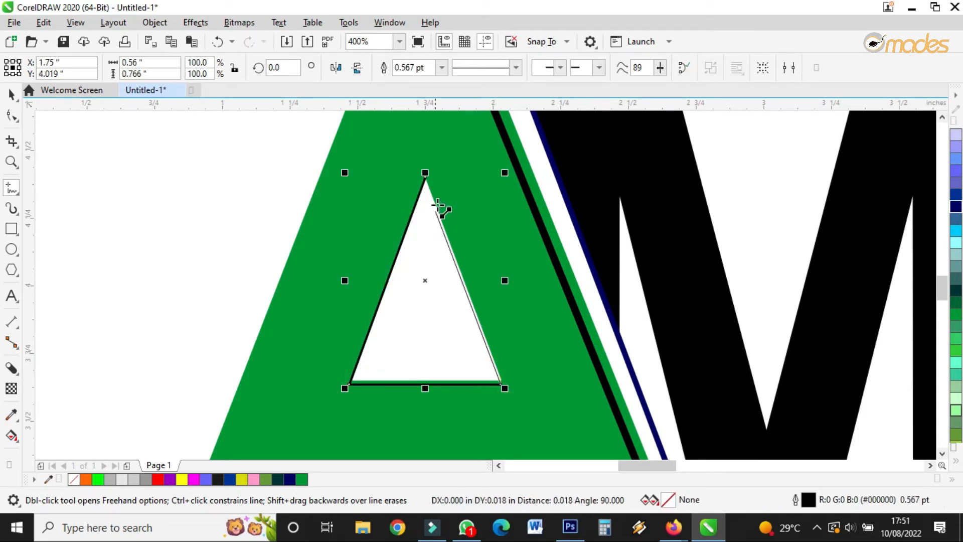
pyautogui.click(425, 178)
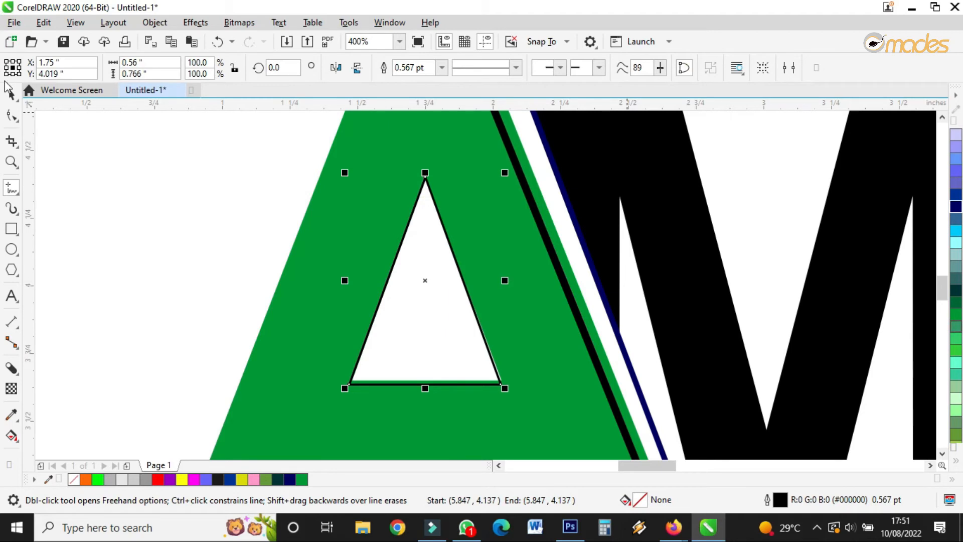
# Break the green A apart and delete the thin sliver on the M's side of the black line.
pyautogui.click(11, 93)
pyautogui.scroll(-2, 524, 267)
pyautogui.scroll(1, 525, 266)
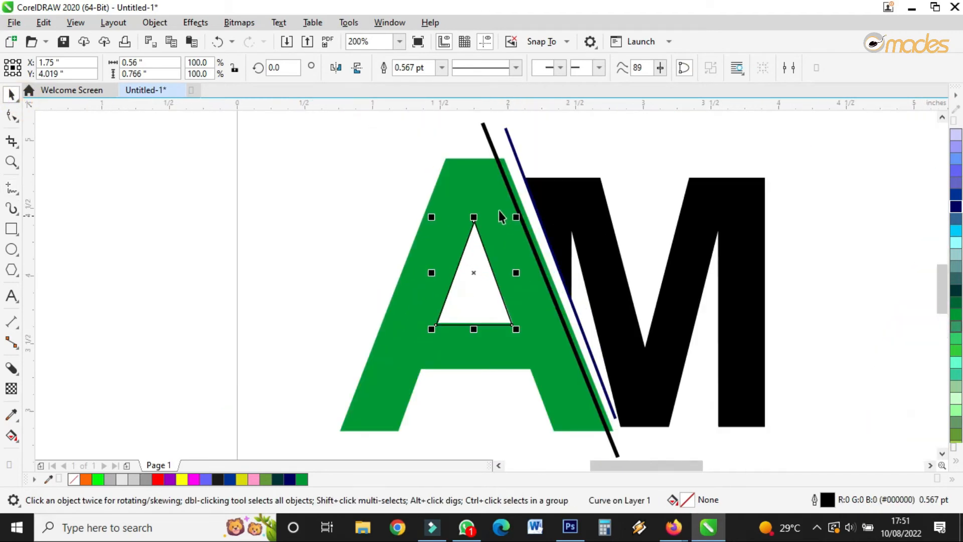
pyautogui.click(478, 173)
pyautogui.click(711, 68)
pyautogui.click(706, 166)
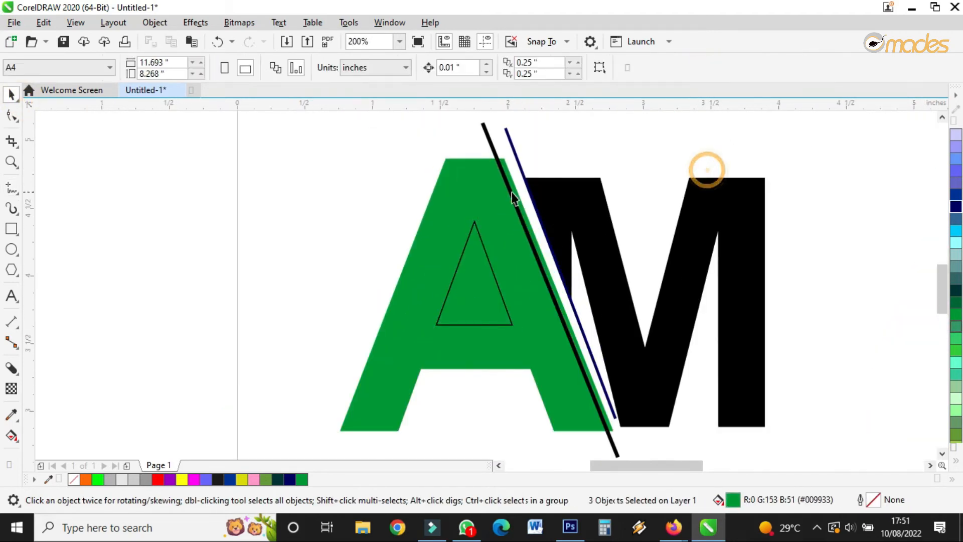
pyautogui.moveTo(512, 191); pyautogui.dragTo(787, 178)
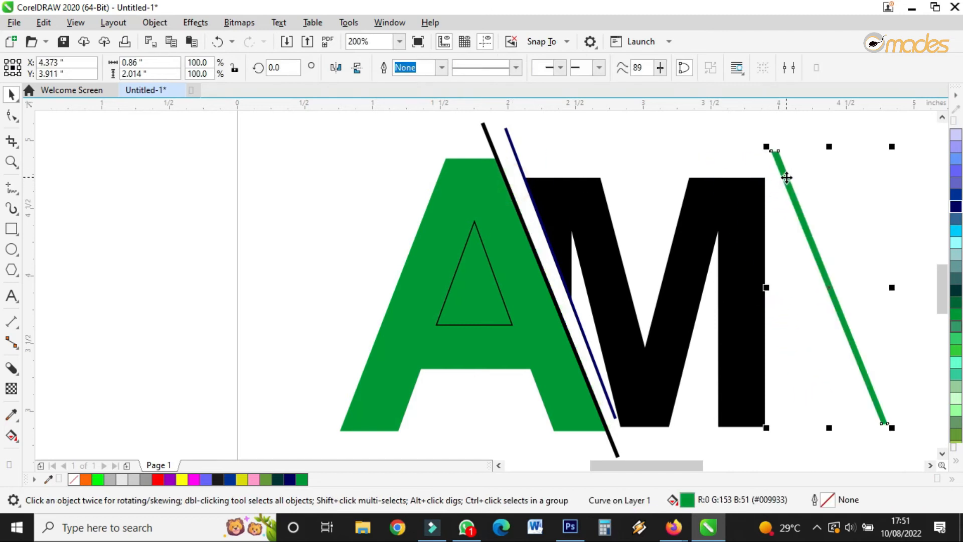
pyautogui.press('Delete')
# Select the triangles inside the green A and fill them with white.
pyautogui.click(452, 289)
pyautogui.moveTo(361, 204); pyautogui.dragTo(577, 356)
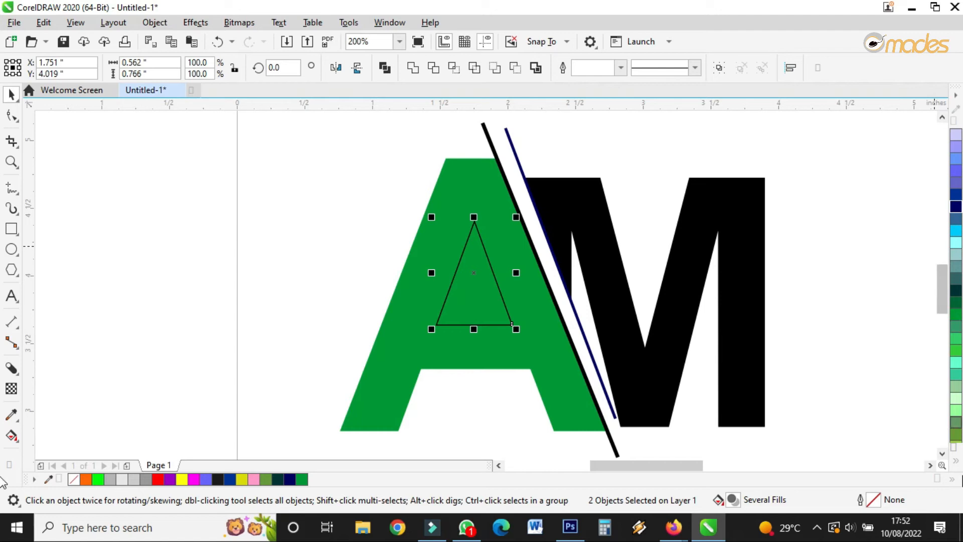
pyautogui.click(956, 464)
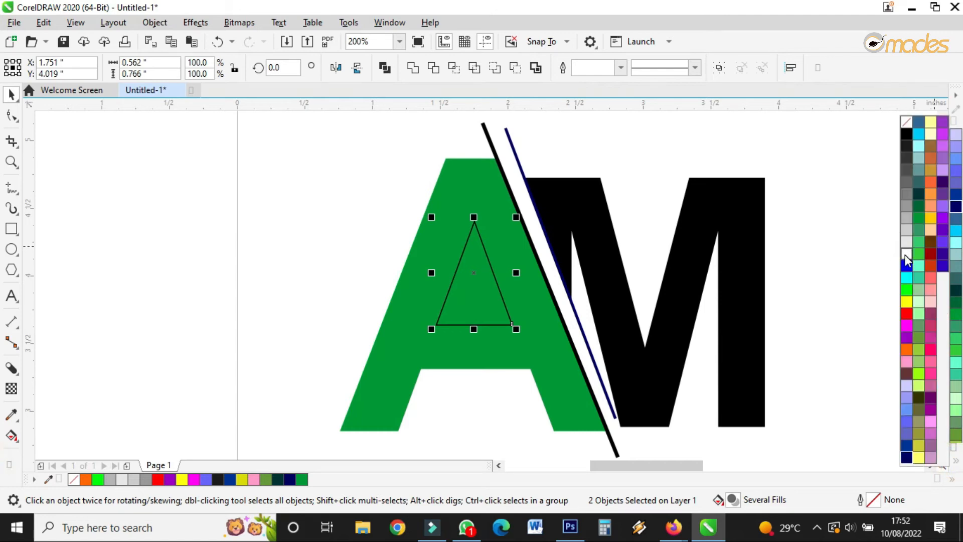
pyautogui.click(907, 254)
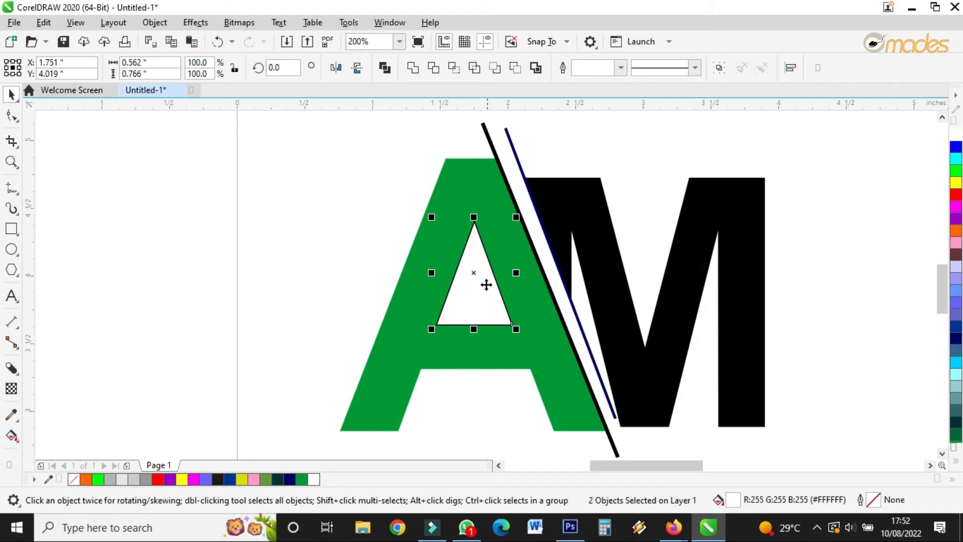
# Trim the green A with the white triangles and delete the outlined triangle.
pyautogui.keyDown('shift'); pyautogui.click(470, 185); pyautogui.keyUp('shift')
pyautogui.click(435, 68)
pyautogui.click(442, 75)
pyautogui.click(338, 317)
pyautogui.click(465, 276)
pyautogui.moveTo(470, 270); pyautogui.dragTo(269, 276)
pyautogui.press('Delete')
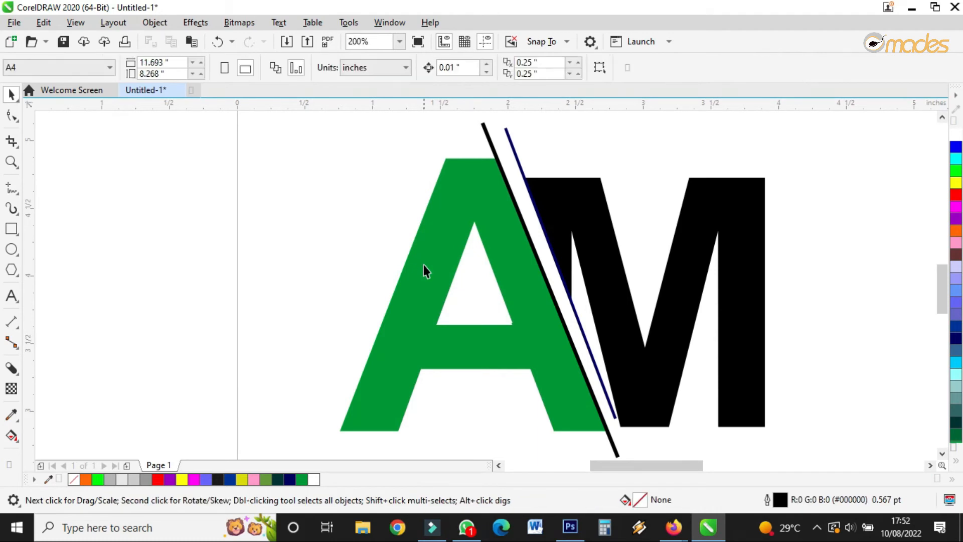
# Try filling both AM letters with orange, and undo the recolouring.
pyautogui.scroll(-1, 423, 265)
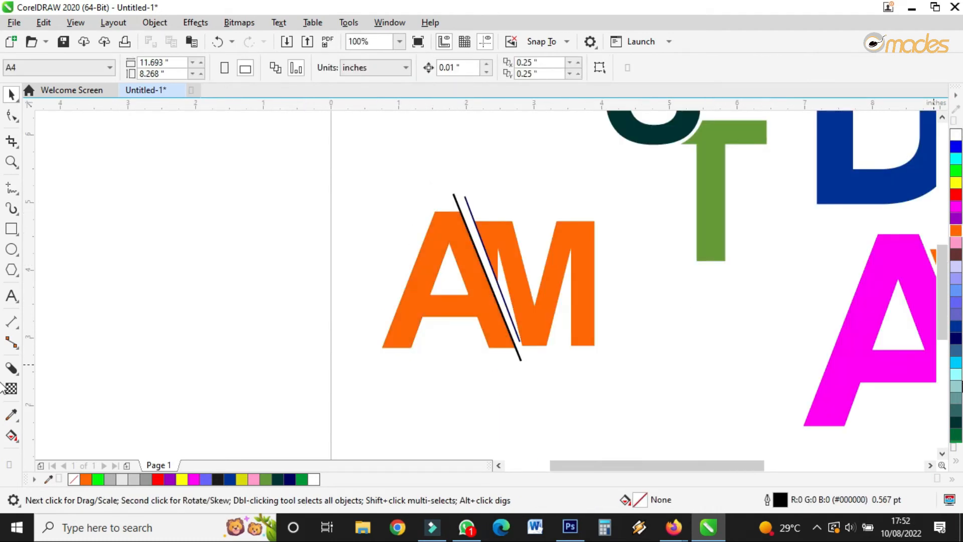
pyautogui.hotkey('ctrl', 'z')
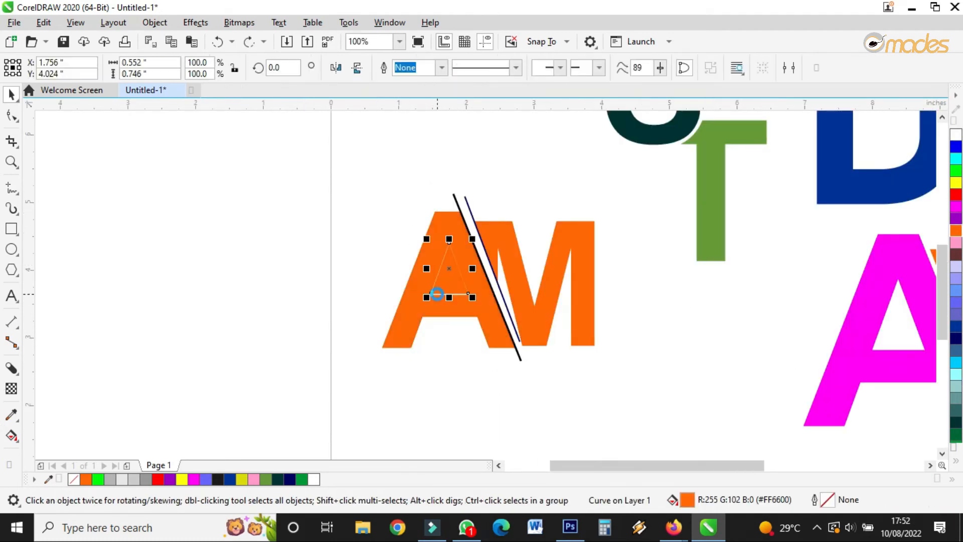
pyautogui.hotkey('ctrl', 'z')
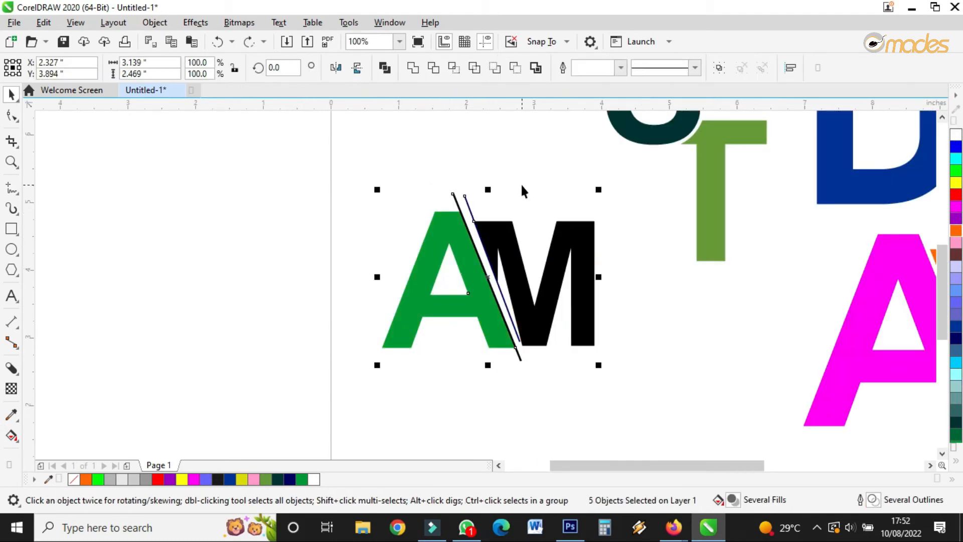
# Fill the M with orange (#FF6600) and the A with dark navy (#000066).
pyautogui.click(512, 232)
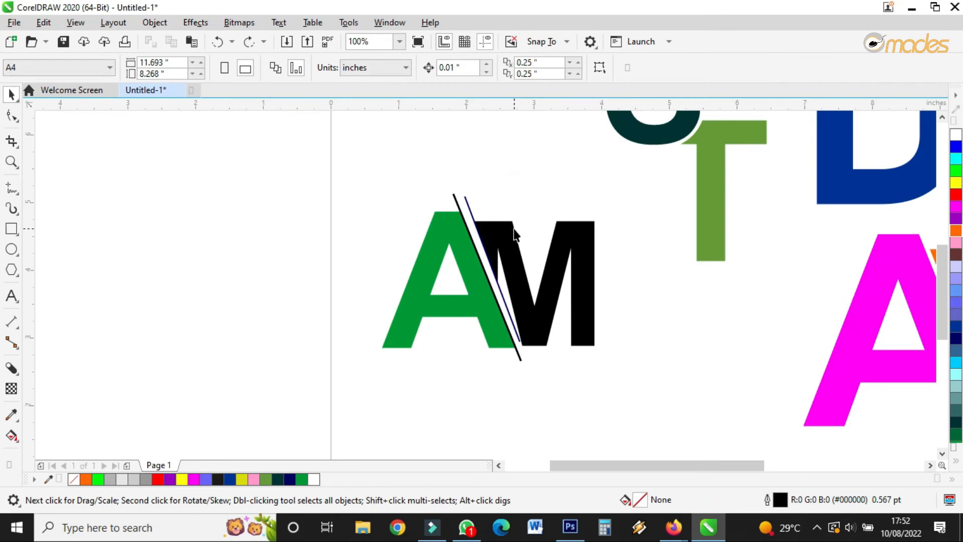
pyautogui.click(957, 231)
pyautogui.click(747, 328)
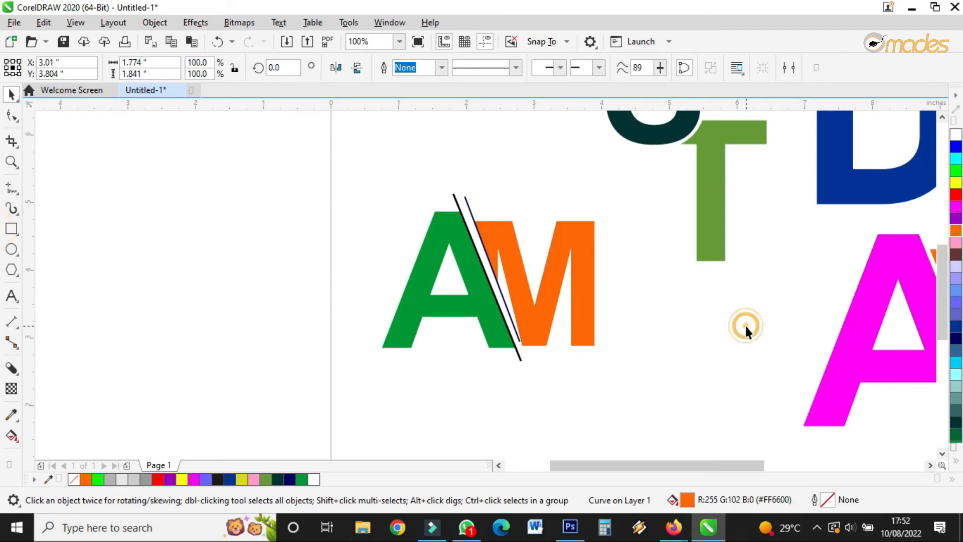
pyautogui.click(436, 241)
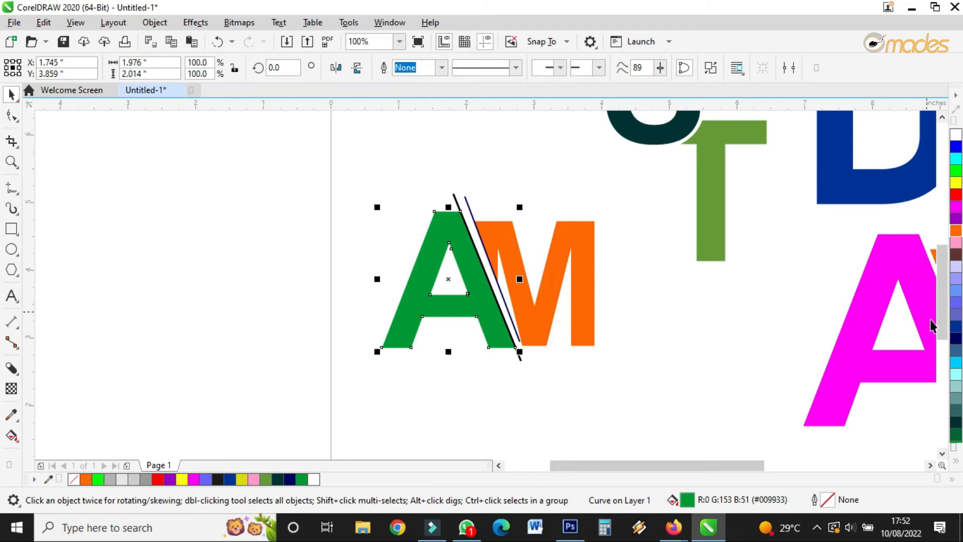
pyautogui.click(957, 339)
# Set the outline of the line beside the A to dark navy (#000066) and the line beside the M to orange (#FF6600).
pyautogui.scroll(1, 468, 211)
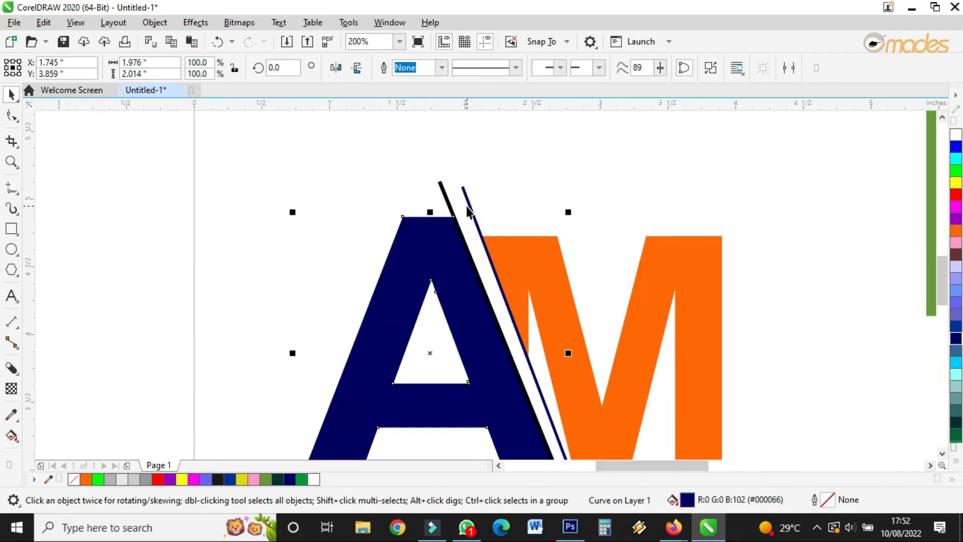
pyautogui.click(468, 200)
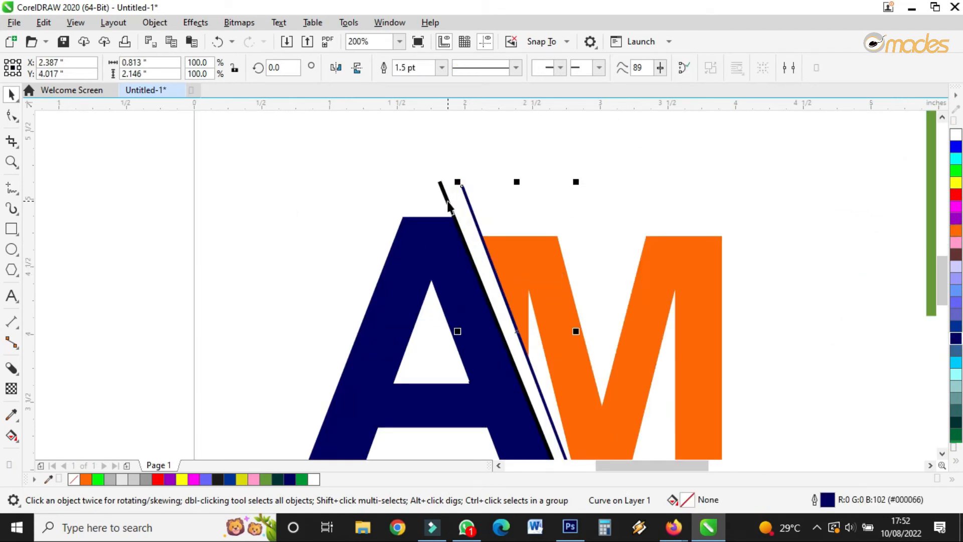
pyautogui.rightClick(957, 339)
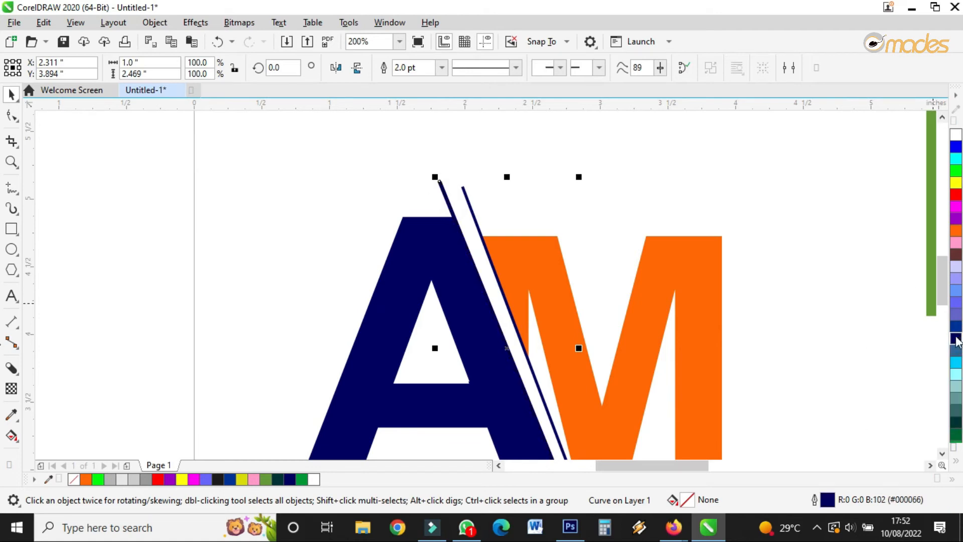
pyautogui.click(474, 218)
pyautogui.scroll(3, 504, 263)
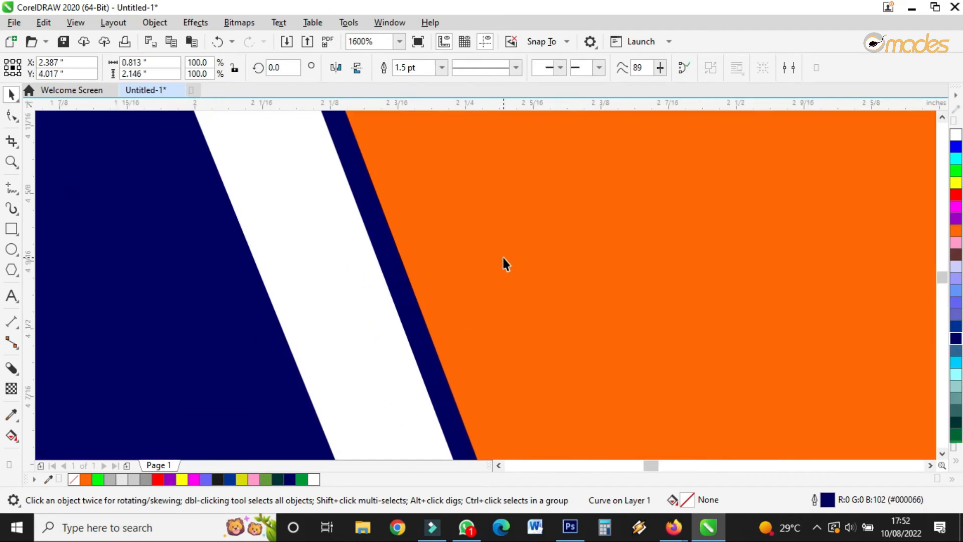
pyautogui.rightClick(957, 230)
pyautogui.scroll(-5, 485, 292)
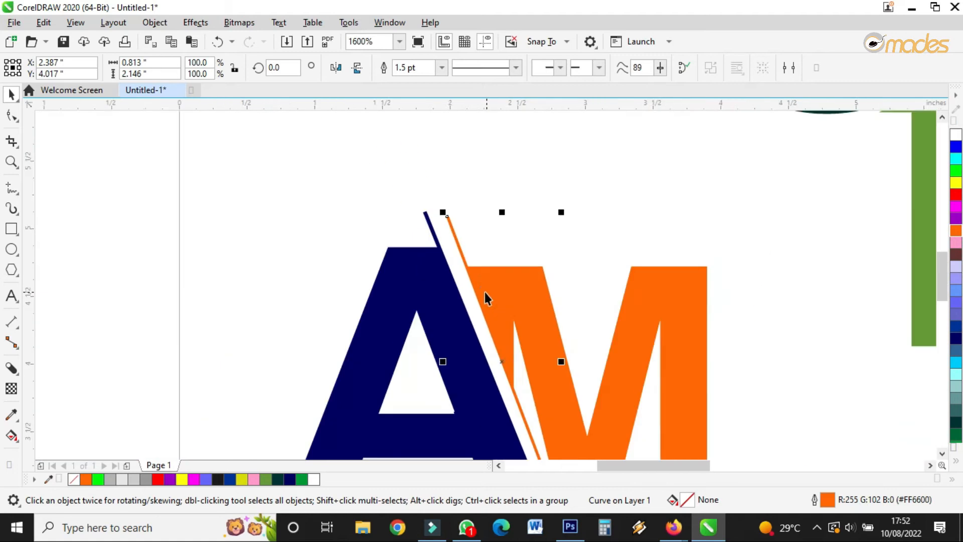
pyautogui.click(567, 336)
pyautogui.scroll(1, 562, 333)
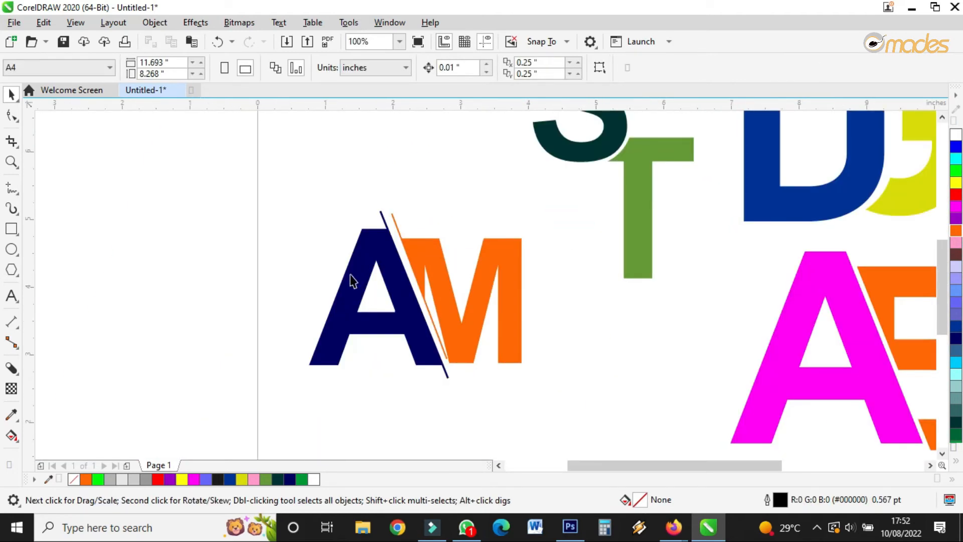
# Move the ST logo slightly up and place the whole AM logo beside it in the page's upper left corner.
pyautogui.moveTo(218, 168); pyautogui.dragTo(573, 444)
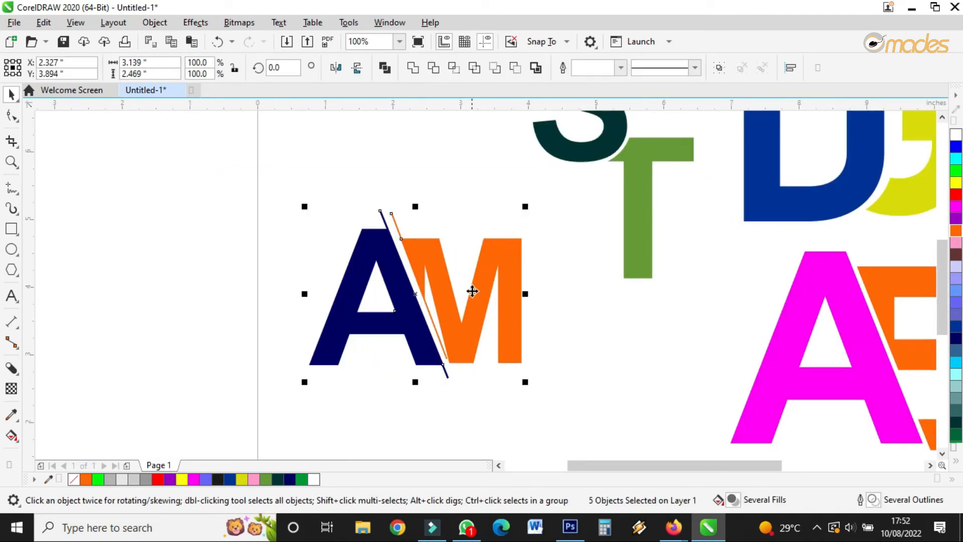
pyautogui.scroll(1, 472, 291)
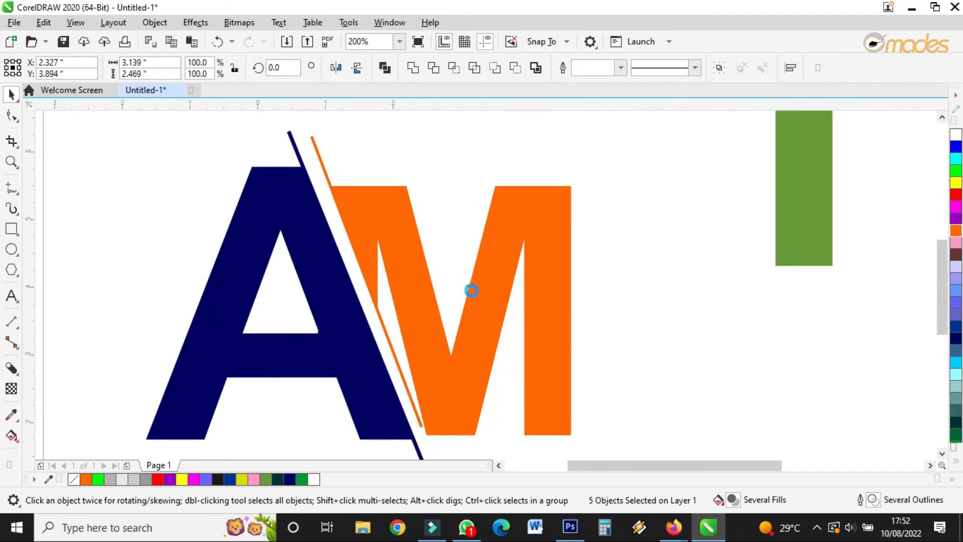
pyautogui.scroll(-2, 471, 290)
pyautogui.scroll(1, 475, 293)
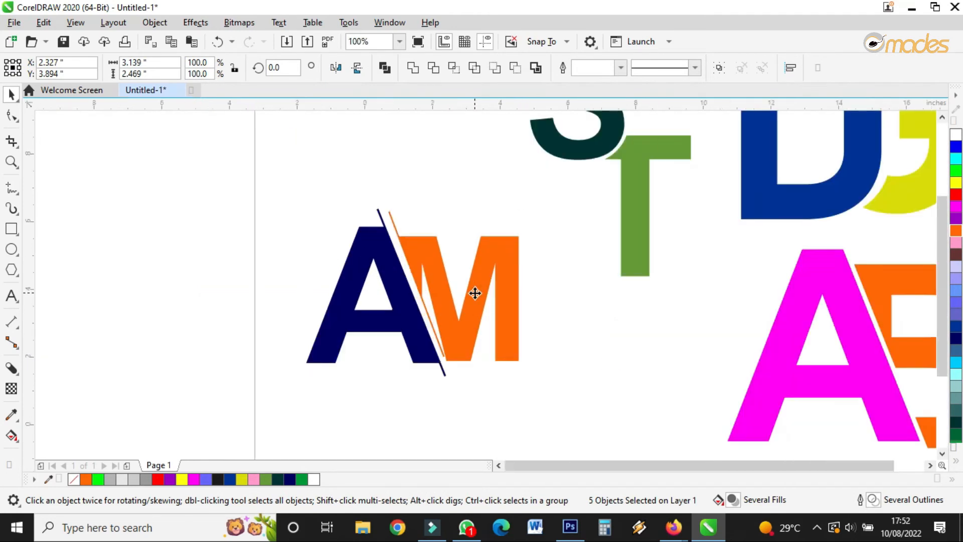
pyautogui.scroll(-1, 477, 294)
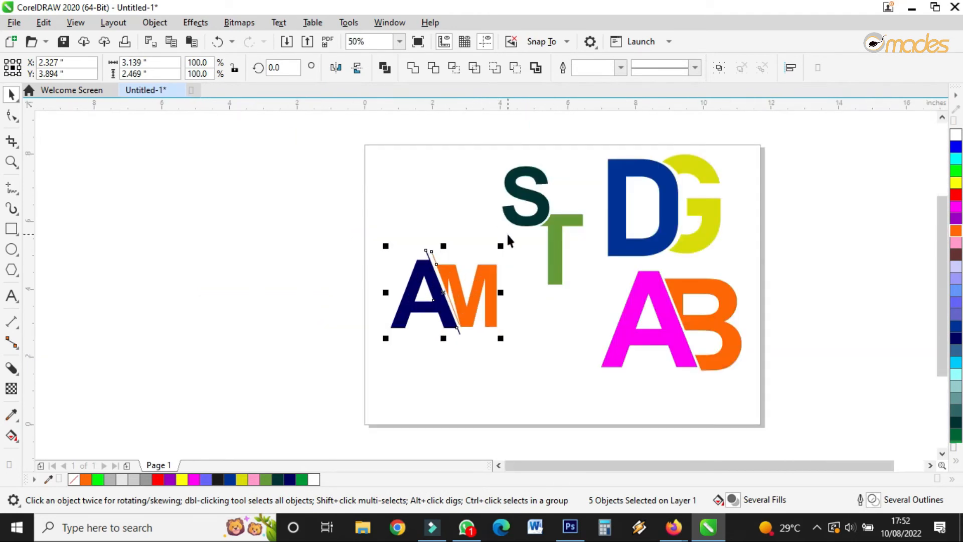
pyautogui.moveTo(345, 211); pyautogui.dragTo(520, 384)
pyautogui.moveTo(467, 314); pyautogui.dragTo(476, 369)
pyautogui.moveTo(455, 146); pyautogui.dragTo(596, 312)
pyautogui.moveTo(563, 226)
pyautogui.mouseDown()
pyautogui.moveTo(485, 261)
pyautogui.moveTo(555, 219)
pyautogui.mouseUp()
pyautogui.moveTo(366, 280); pyautogui.dragTo(527, 413)
pyautogui.moveTo(478, 361); pyautogui.dragTo(447, 207)
# Add the artistic text "Sliced" in Arial 24 pt on the empty lower left area of the page.
pyautogui.scroll(-2, 505, 340)
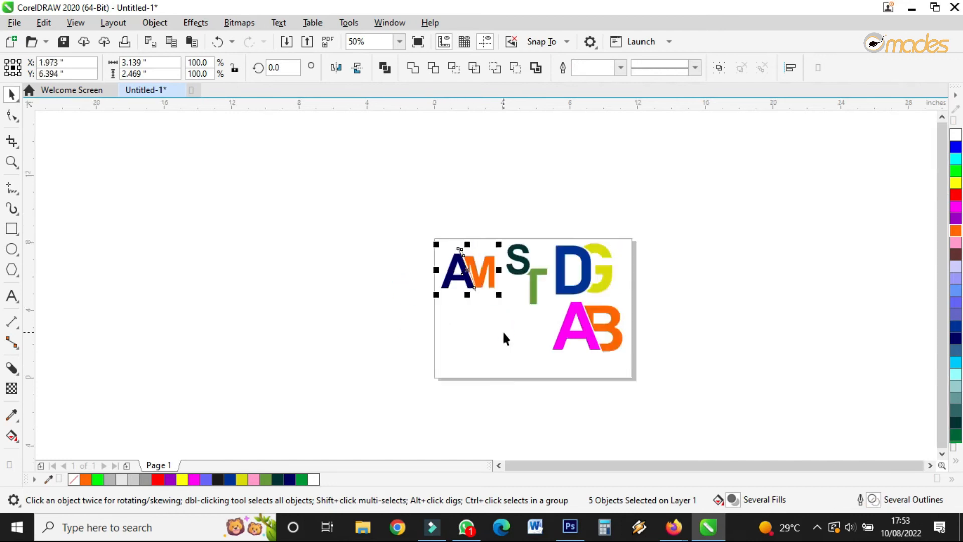
pyautogui.scroll(2, 504, 334)
pyautogui.click(11, 296)
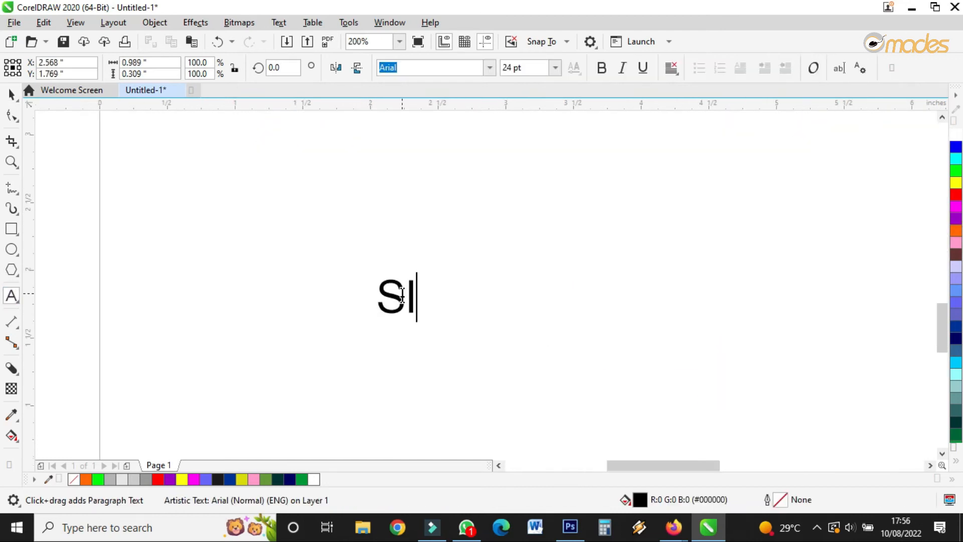
pyautogui.write('iced')
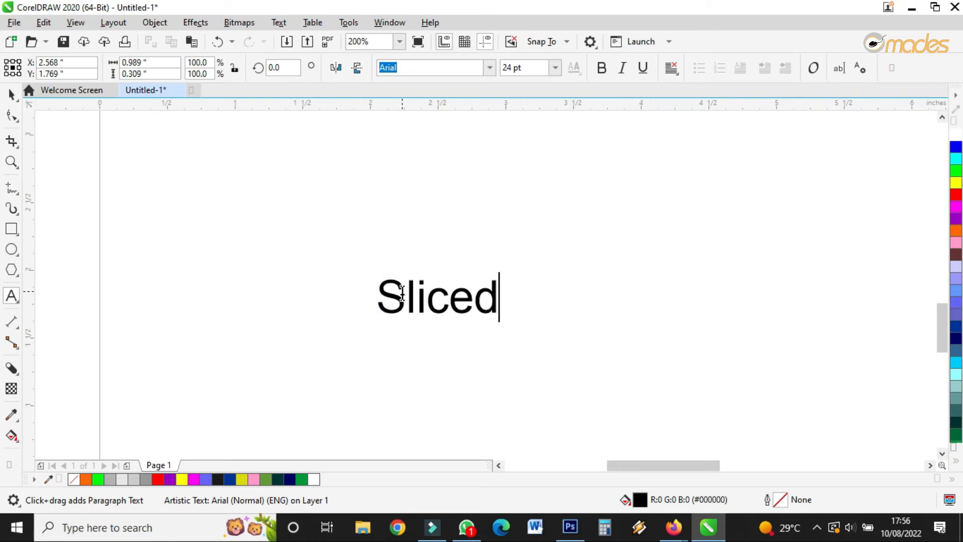
pyautogui.scroll(-2, 402, 293)
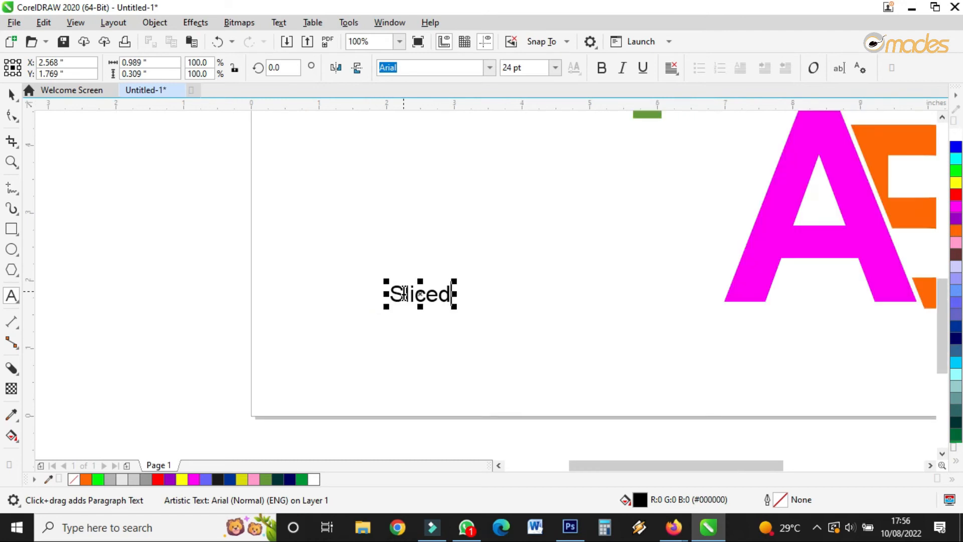
# Scale the "Sliced" text up to about 146 pt, move it left of the AB logo, and make it bold and italic.
pyautogui.click(15, 92)
pyautogui.moveTo(453, 278); pyautogui.dragTo(750, 119)
pyautogui.moveTo(613, 258); pyautogui.dragTo(508, 249)
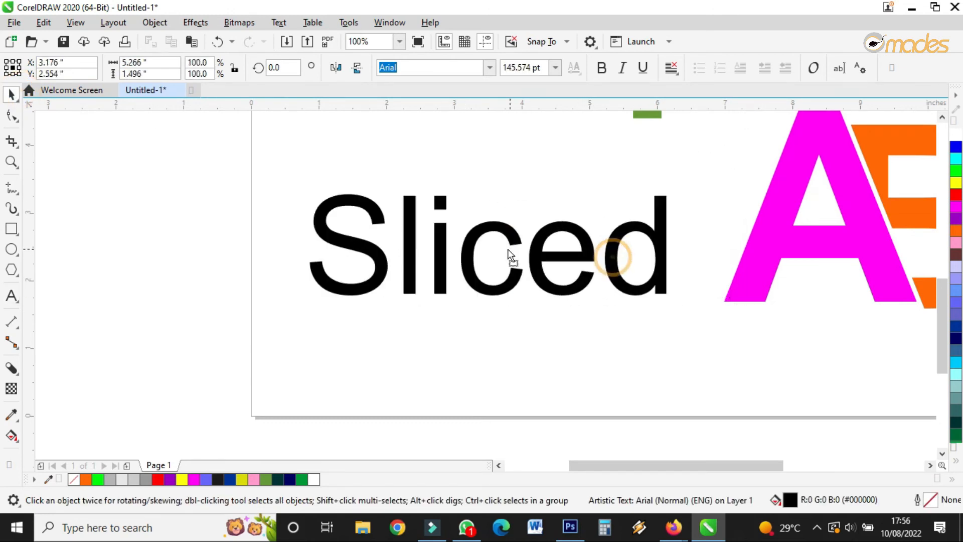
pyautogui.click(602, 68)
pyautogui.click(632, 76)
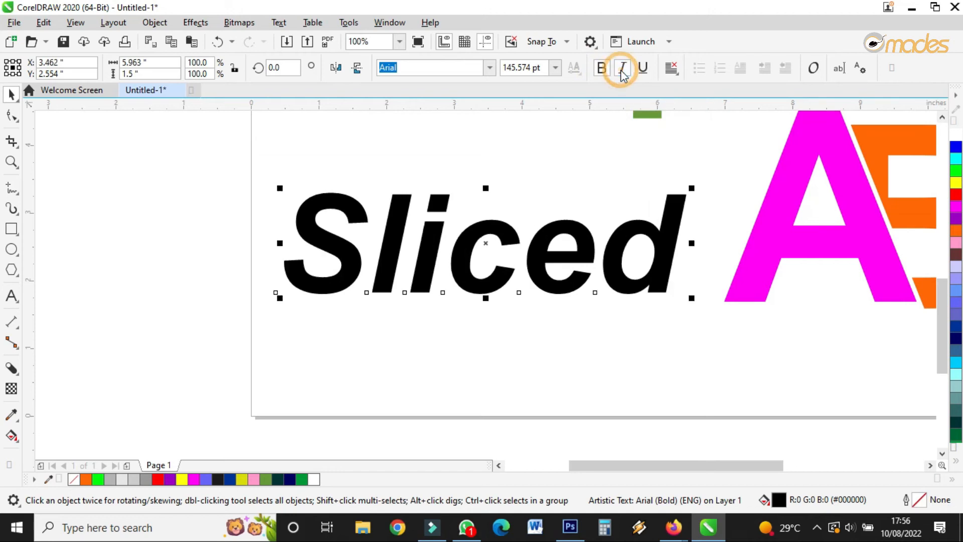
pyautogui.click(16, 119)
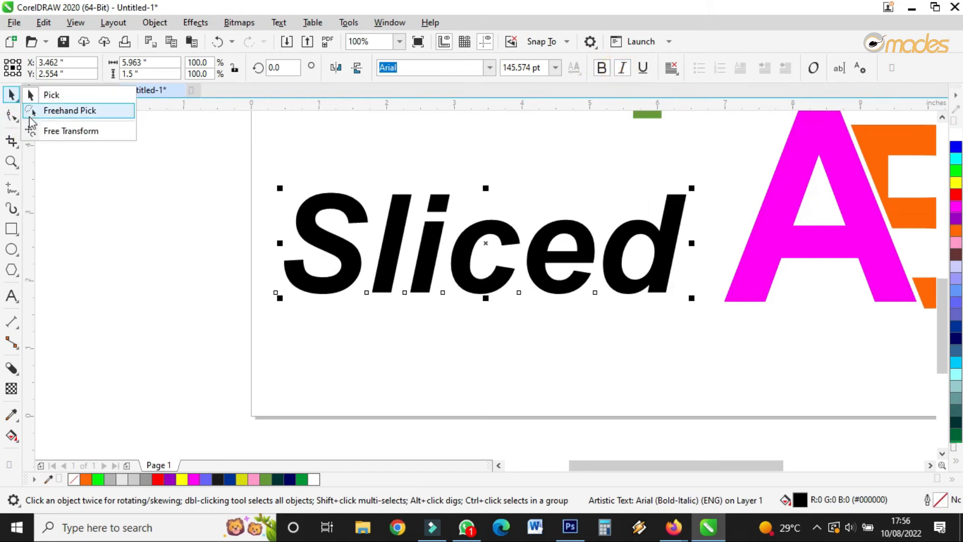
# Tighten the letter spacing of the "Sliced" text and enlarge it to about 167 pt beside the AB logo.
pyautogui.click(55, 116)
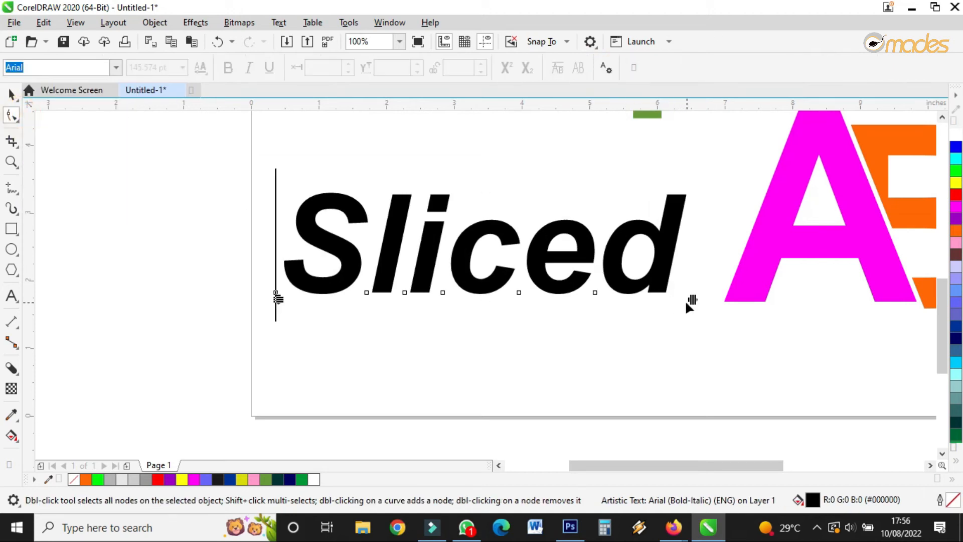
pyautogui.moveTo(693, 300); pyautogui.dragTo(660, 300)
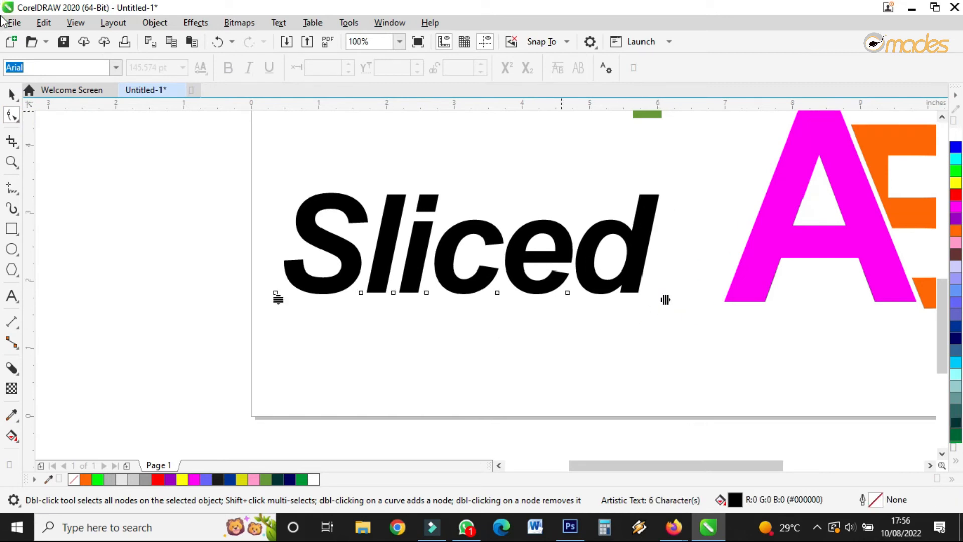
pyautogui.click(11, 94)
pyautogui.moveTo(667, 190); pyautogui.dragTo(721, 152)
pyautogui.moveTo(559, 223); pyautogui.dragTo(555, 224)
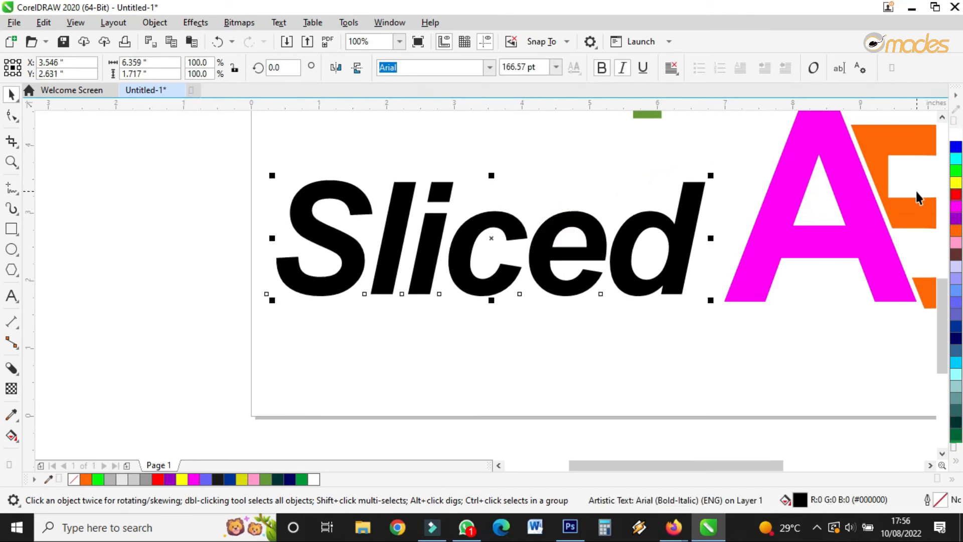
# Paste a duplicate of the "Sliced" text directly over the original and fill it pink (#FF99CC).
pyautogui.rightClick(691, 211)
pyautogui.click(744, 258)
pyautogui.rightClick(682, 231)
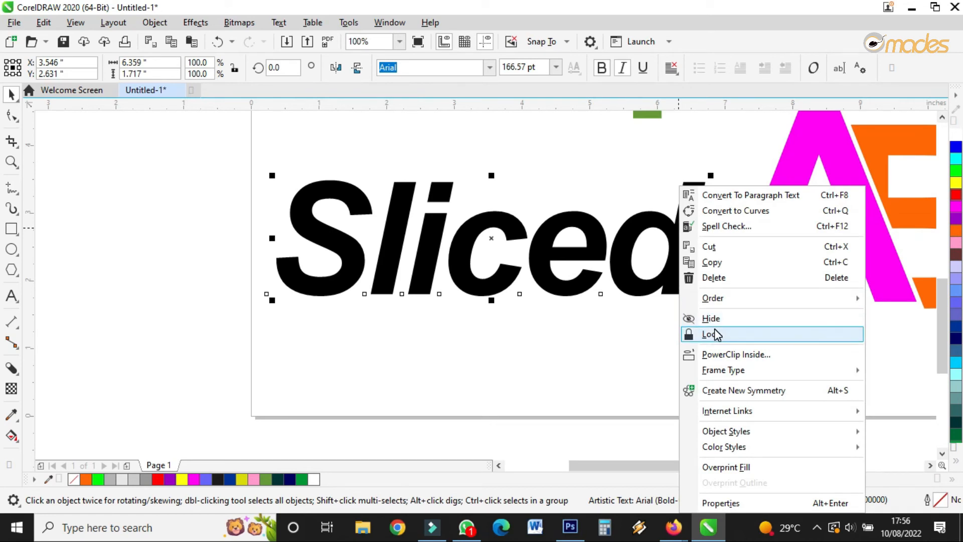
pyautogui.click(608, 334)
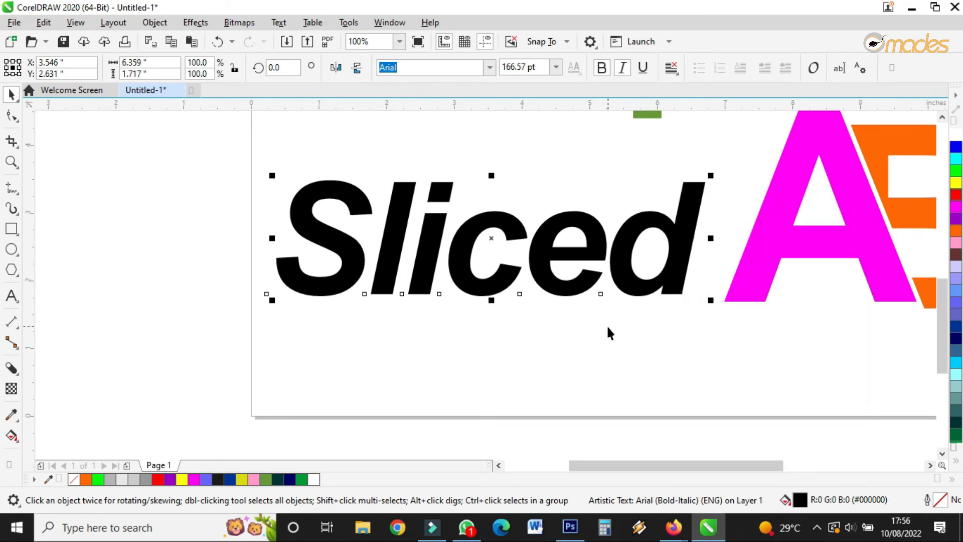
pyautogui.rightClick(608, 332)
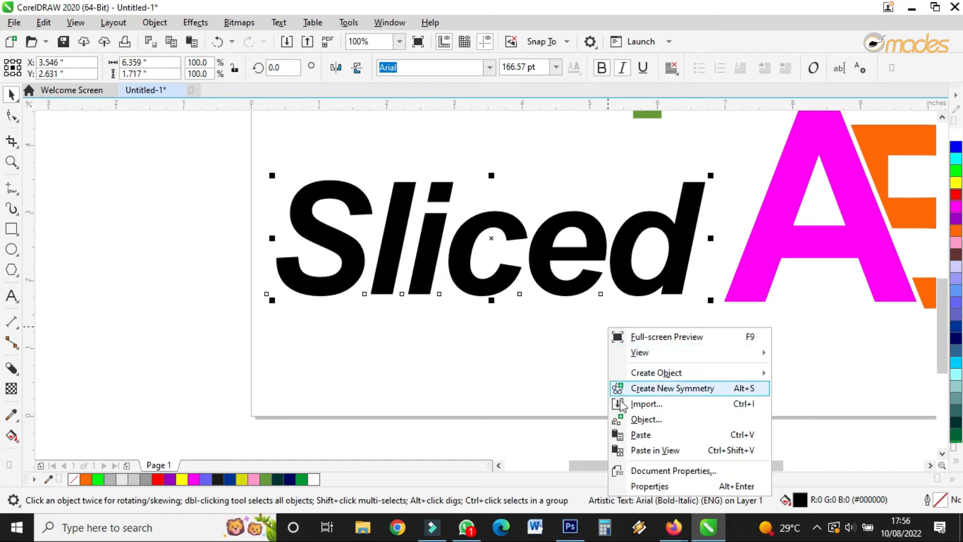
pyautogui.click(633, 437)
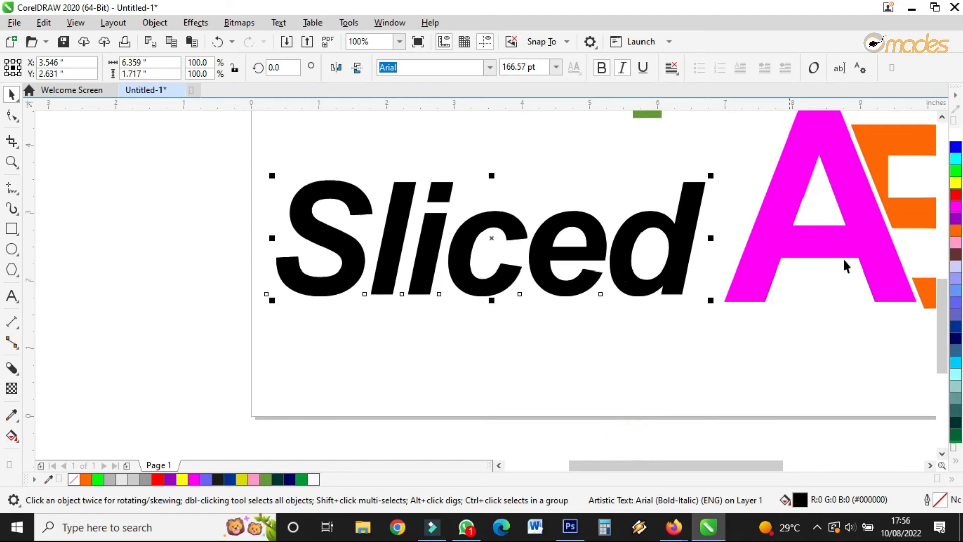
pyautogui.click(956, 243)
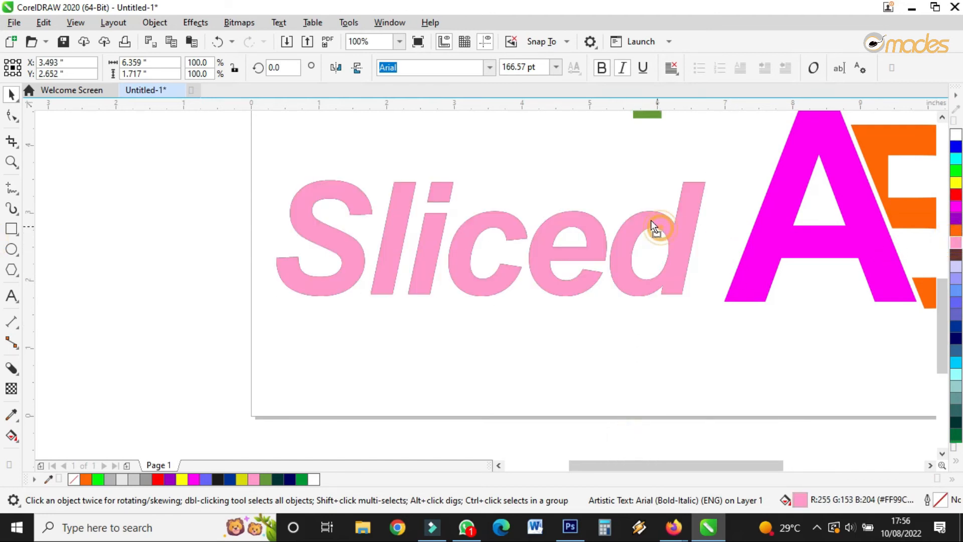
pyautogui.moveTo(651, 220); pyautogui.dragTo(629, 199)
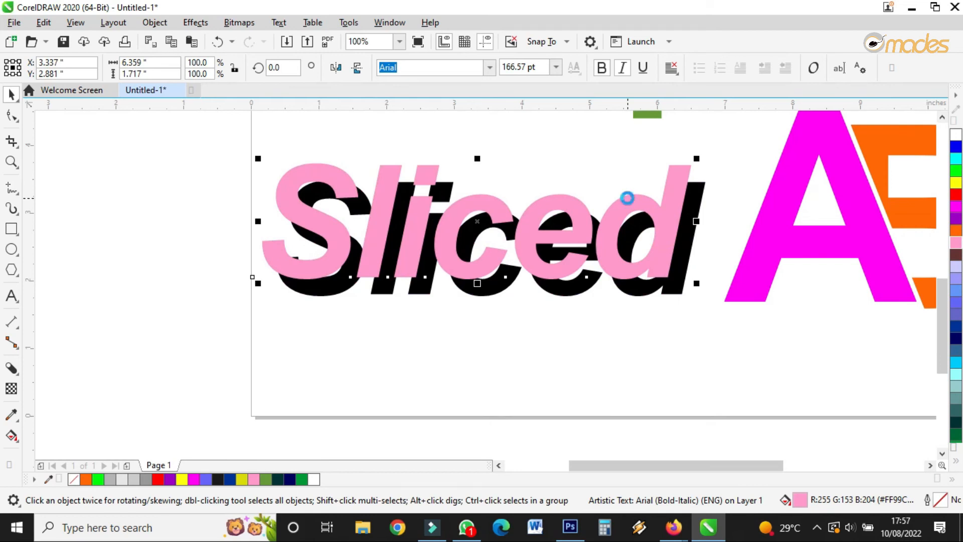
pyautogui.hotkey('ctrl', 'z')
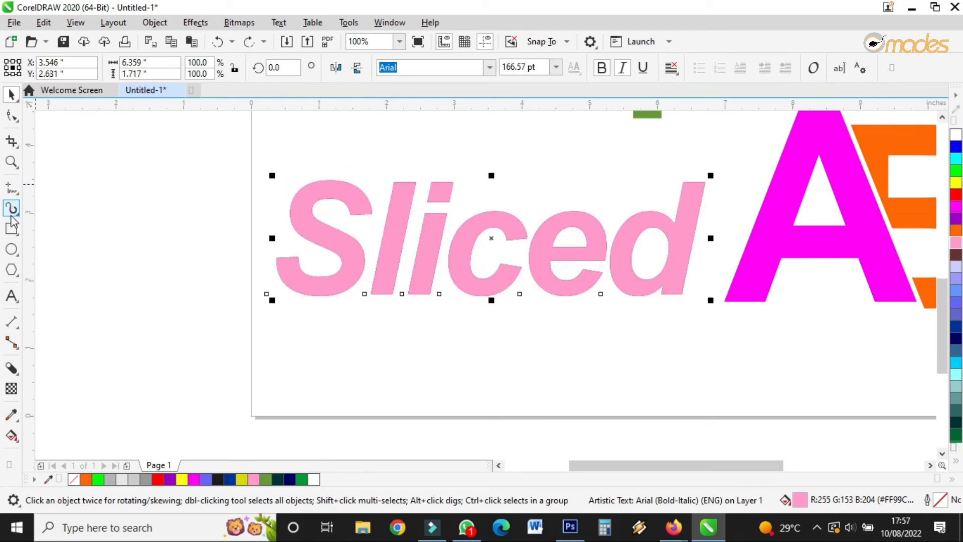
# Draw a closed four-sided shape, about 6.91 by 1.77 in with a slanted lower edge, over the word's upper part and fill it orange (#FF6600).
pyautogui.click(9, 189)
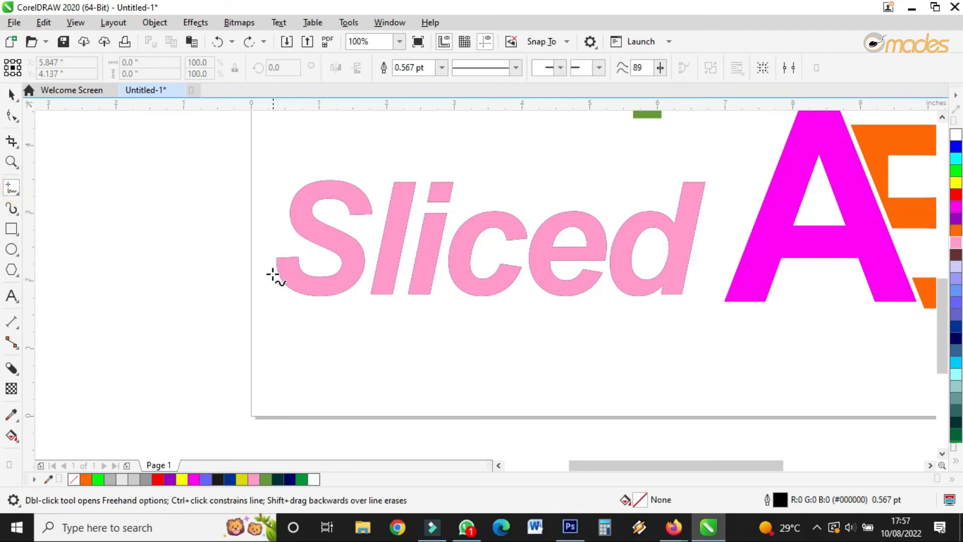
pyautogui.click(270, 279)
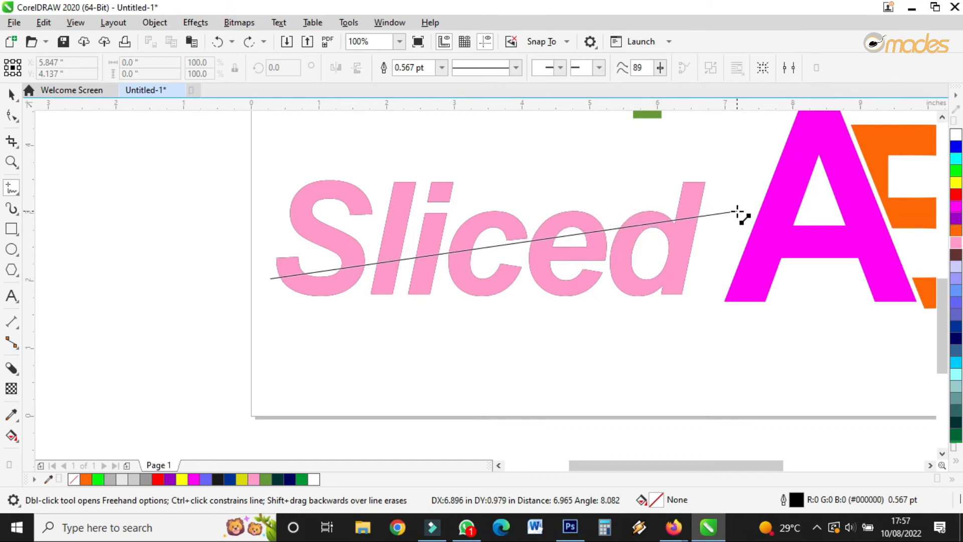
pyautogui.doubleClick(737, 212)
pyautogui.click(737, 158)
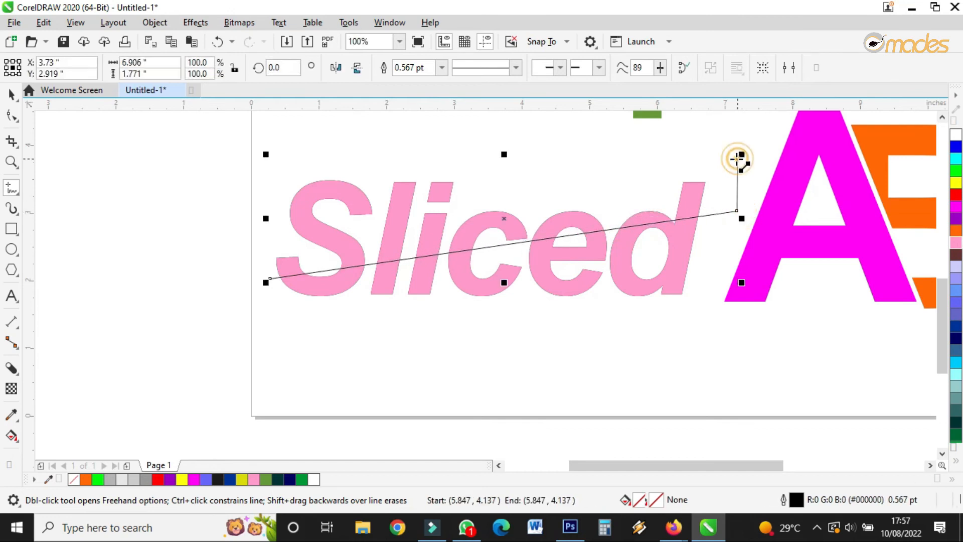
pyautogui.click(279, 166)
pyautogui.click(269, 279)
pyautogui.click(12, 94)
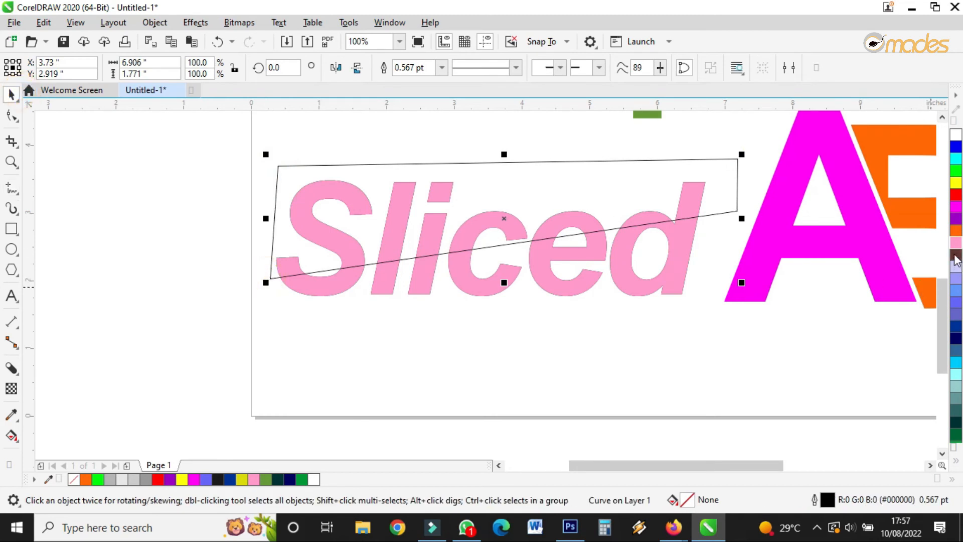
pyautogui.click(957, 231)
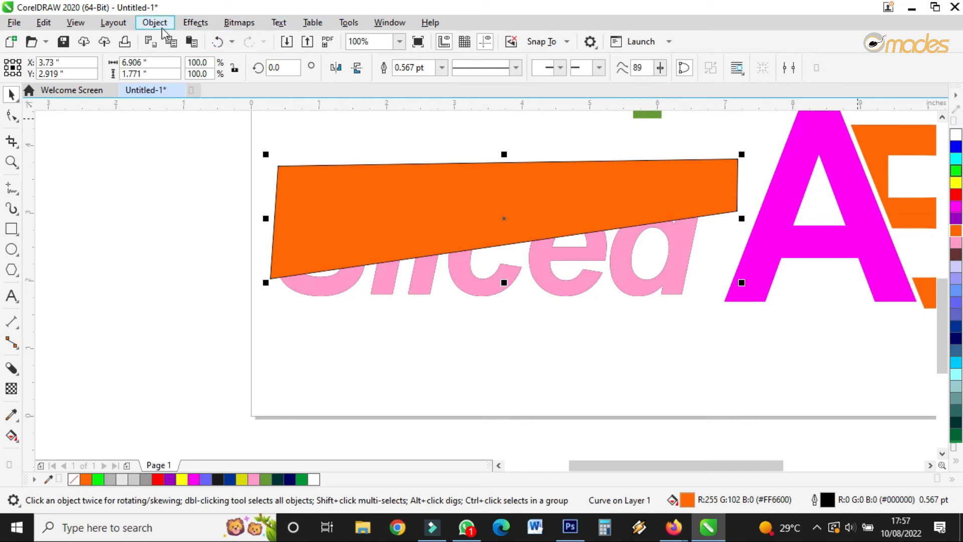
# Trim the pink "Sliced" copy with the orange shape, keeping the shape in its place over the upper part.
pyautogui.keyDown('shift'); pyautogui.click(423, 282); pyautogui.keyUp('shift')
pyautogui.moveTo(423, 236); pyautogui.dragTo(419, 218)
pyautogui.hotkey('ctrl', 'z')
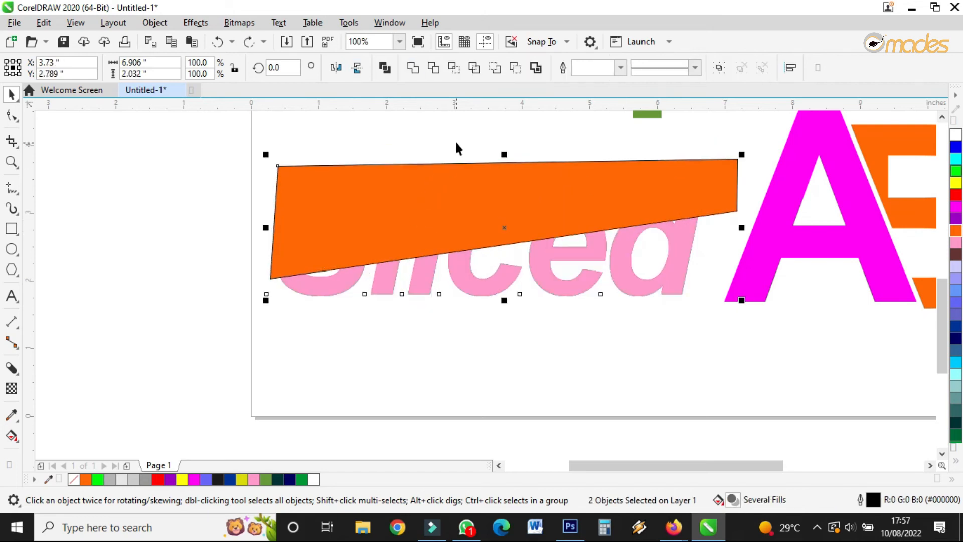
pyautogui.click(439, 71)
pyautogui.click(512, 340)
pyautogui.click(517, 235)
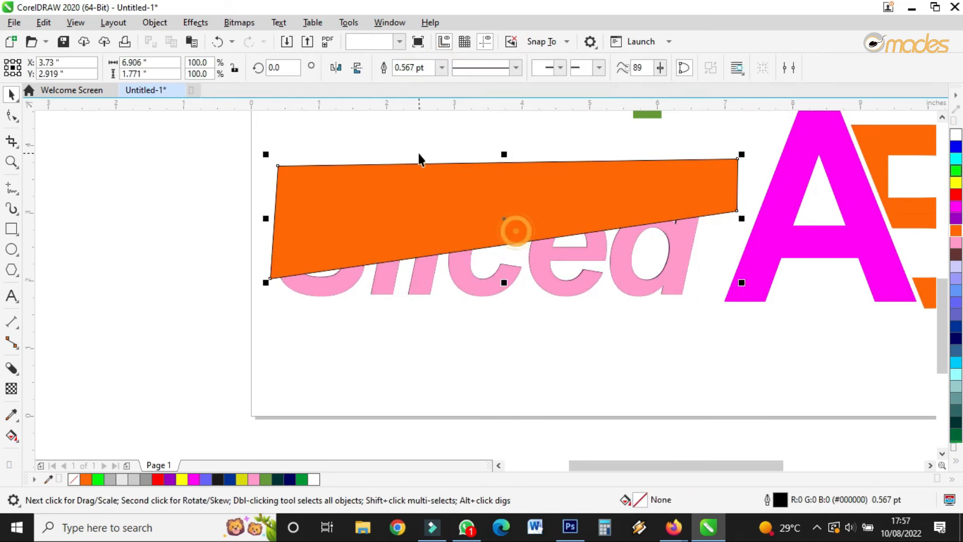
pyautogui.moveTo(514, 204); pyautogui.dragTo(404, 182)
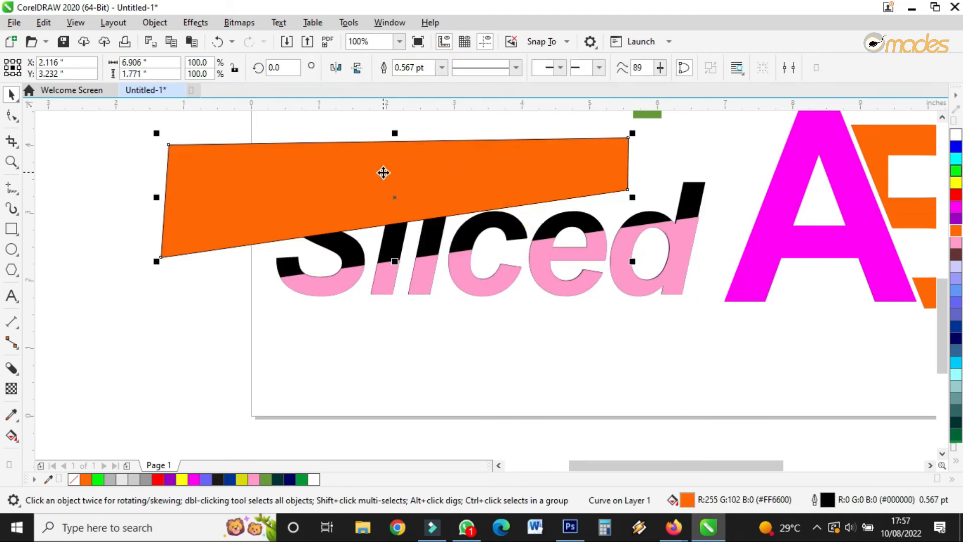
pyautogui.hotkey('ctrl', 'z')
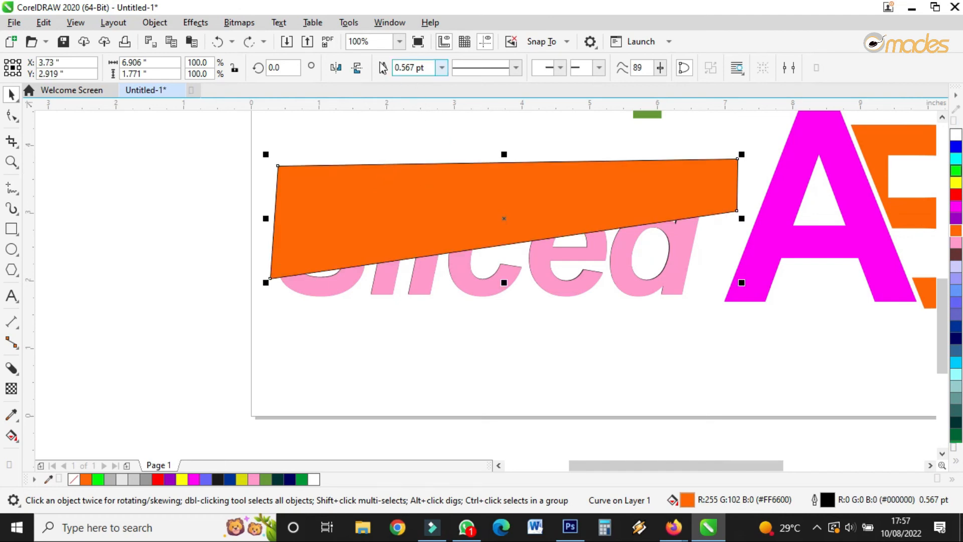
pyautogui.click(358, 68)
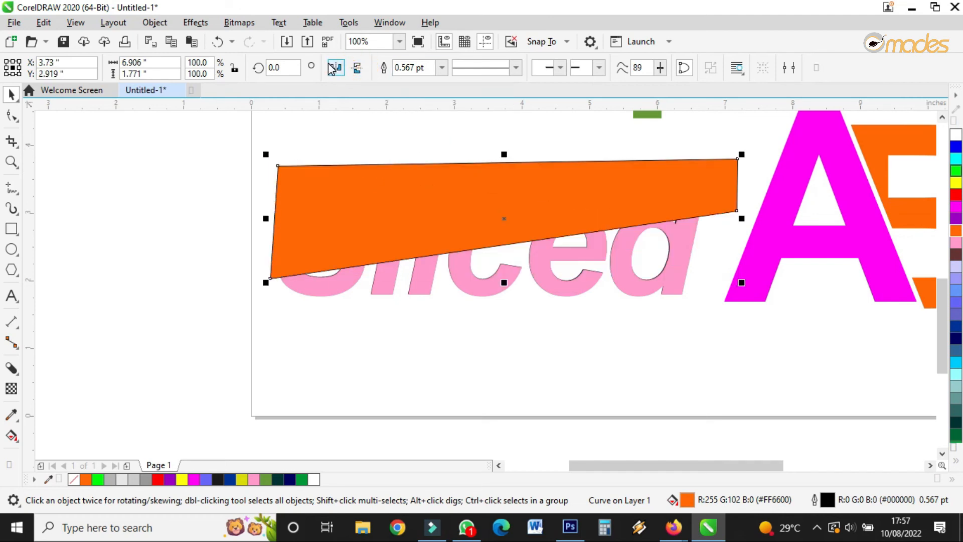
pyautogui.click(335, 67)
pyautogui.hotkey('ctrl', 'z')
# Rotate the orange shape 180° and move it down so its slanted edge lines up with the pink text's cut edge.
pyautogui.click(672, 205)
pyautogui.moveTo(742, 149); pyautogui.dragTo(350, 258)
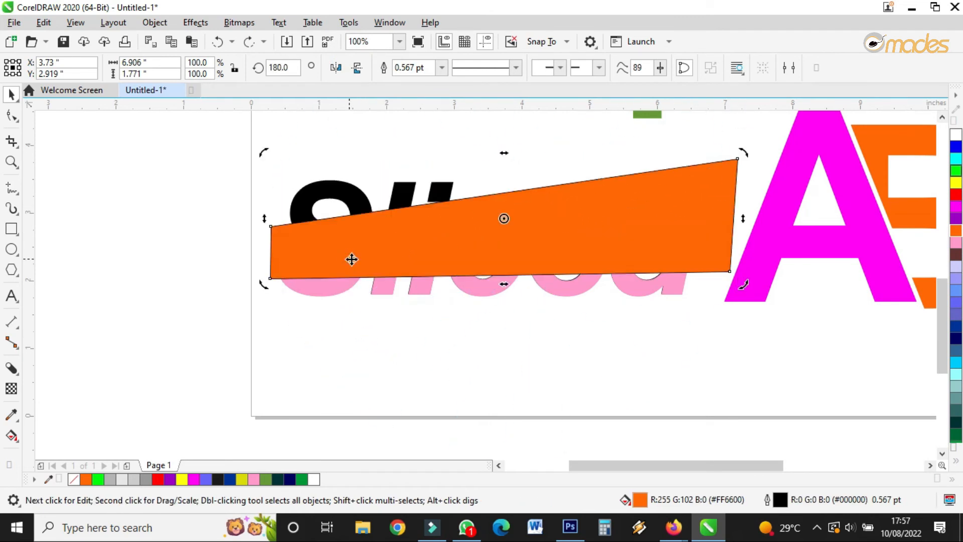
pyautogui.moveTo(582, 217); pyautogui.dragTo(580, 245)
pyautogui.scroll(1, 582, 241)
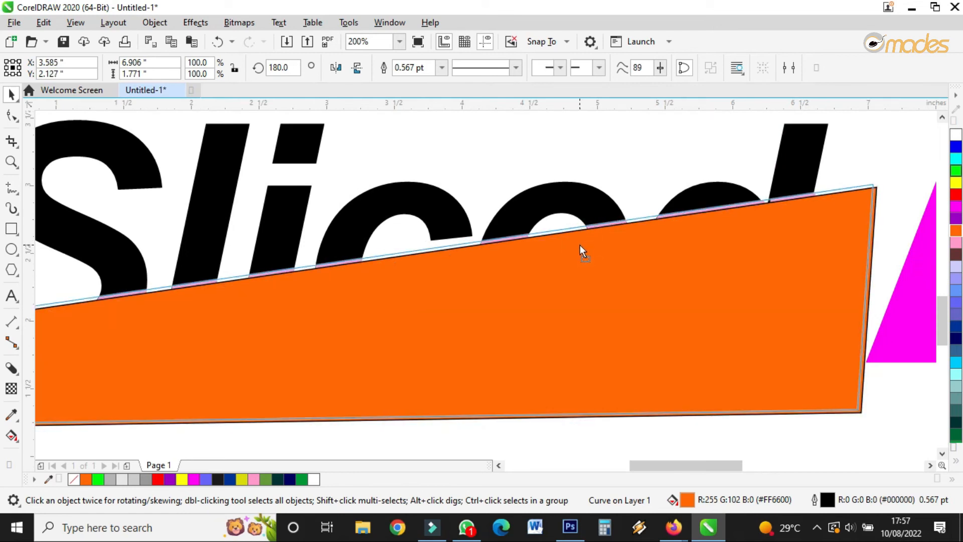
pyautogui.moveTo(579, 244); pyautogui.dragTo(579, 246)
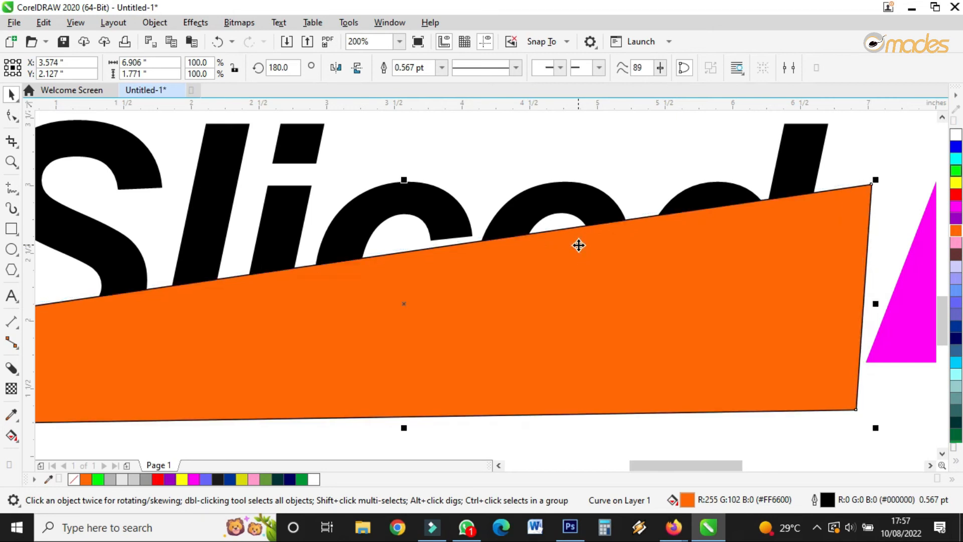
pyautogui.scroll(-2, 582, 247)
pyautogui.scroll(2, 583, 249)
# Trim the black "Sliced" text with the orange shape, delete the shape, and select the pink lower part.
pyautogui.click(544, 155)
pyautogui.click(552, 290)
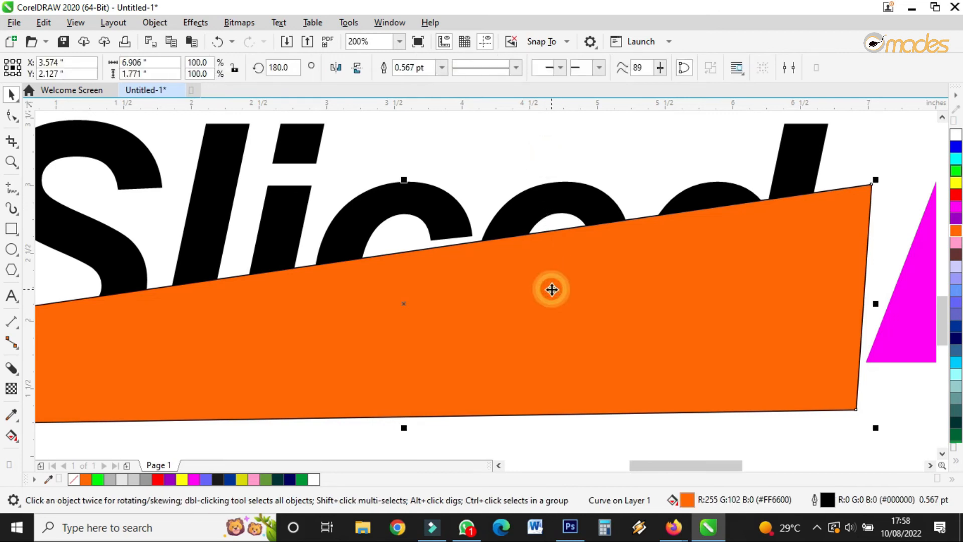
pyautogui.keyDown('shift'); pyautogui.click(533, 203); pyautogui.keyUp('shift')
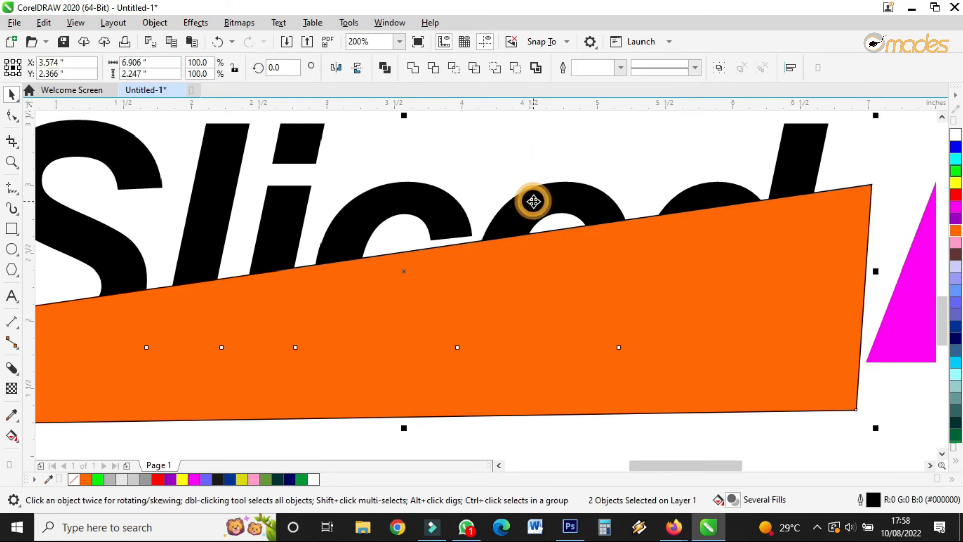
pyautogui.click(434, 68)
pyautogui.scroll(-2, 554, 264)
pyautogui.click(558, 280)
pyautogui.moveTo(558, 281); pyautogui.dragTo(554, 343)
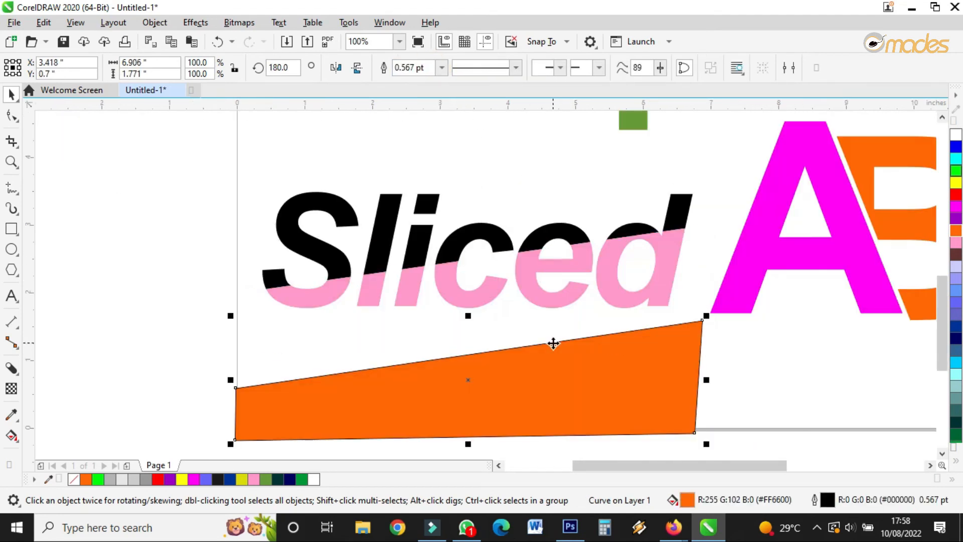
pyautogui.press('Delete')
pyautogui.scroll(2, 514, 274)
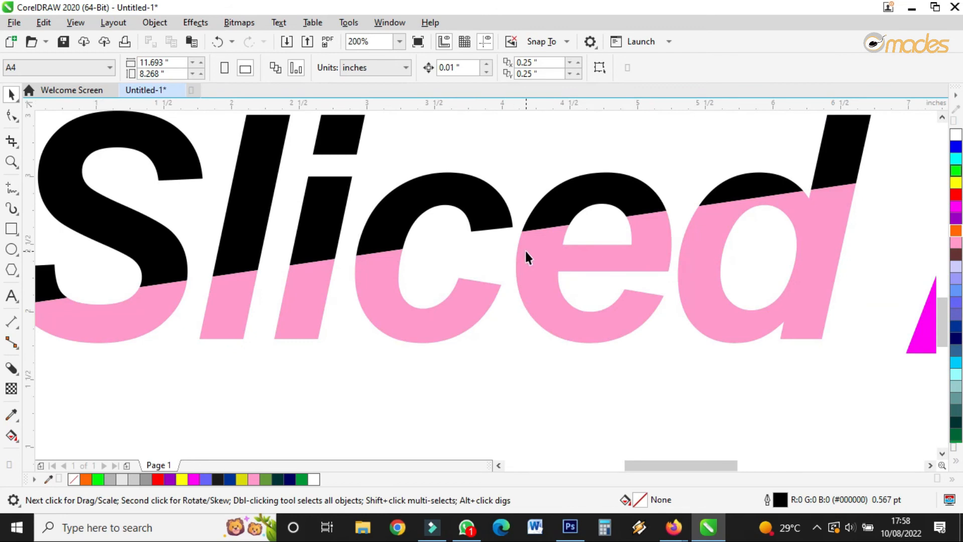
pyautogui.click(527, 258)
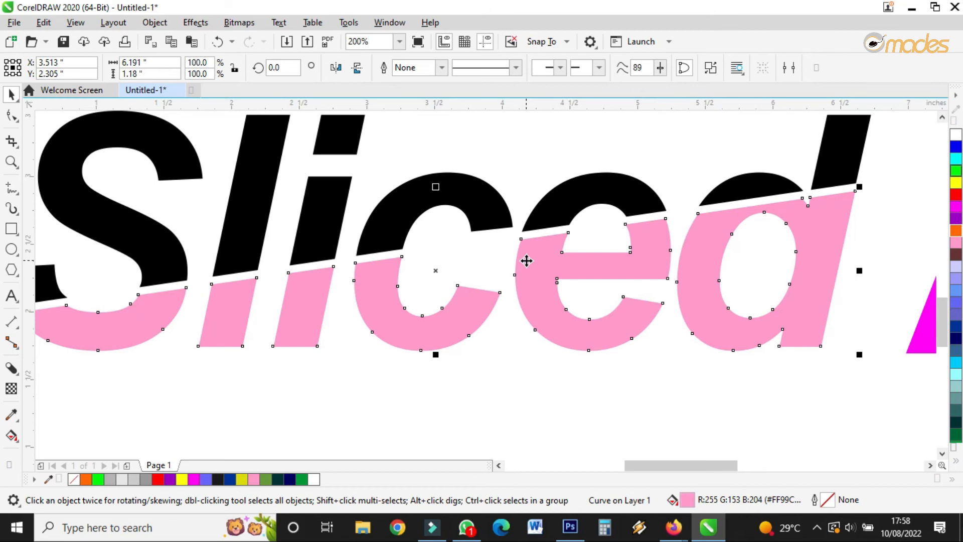
# Fill both parts of the sliced word white and give them a brown (#663333) outline.
pyautogui.scroll(-4, 529, 282)
pyautogui.moveTo(355, 215); pyautogui.dragTo(629, 351)
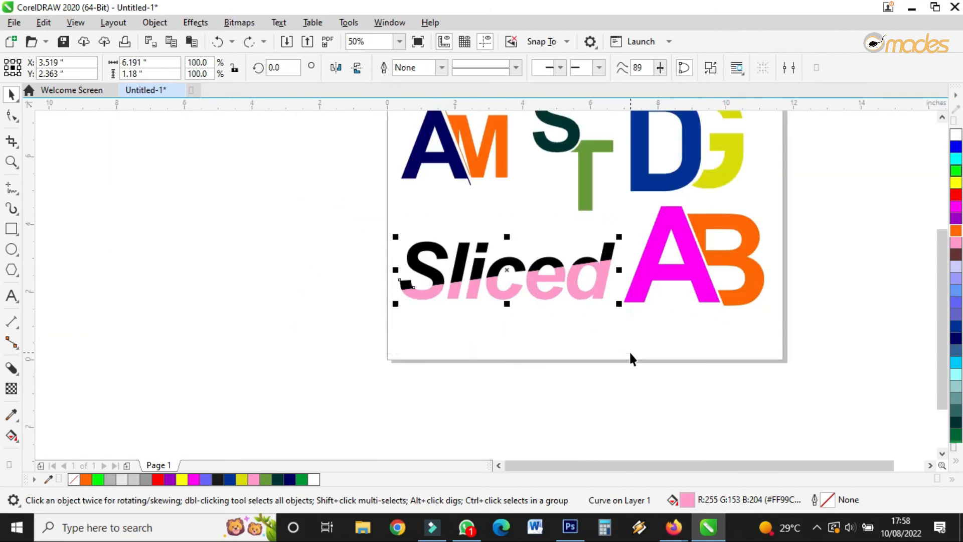
pyautogui.scroll(4, 584, 285)
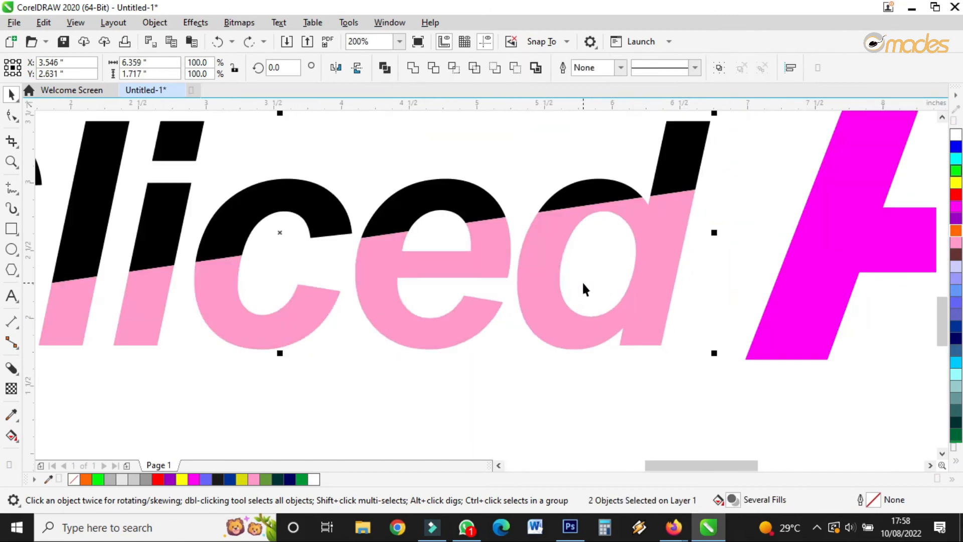
pyautogui.click(956, 135)
pyautogui.scroll(-2, 621, 312)
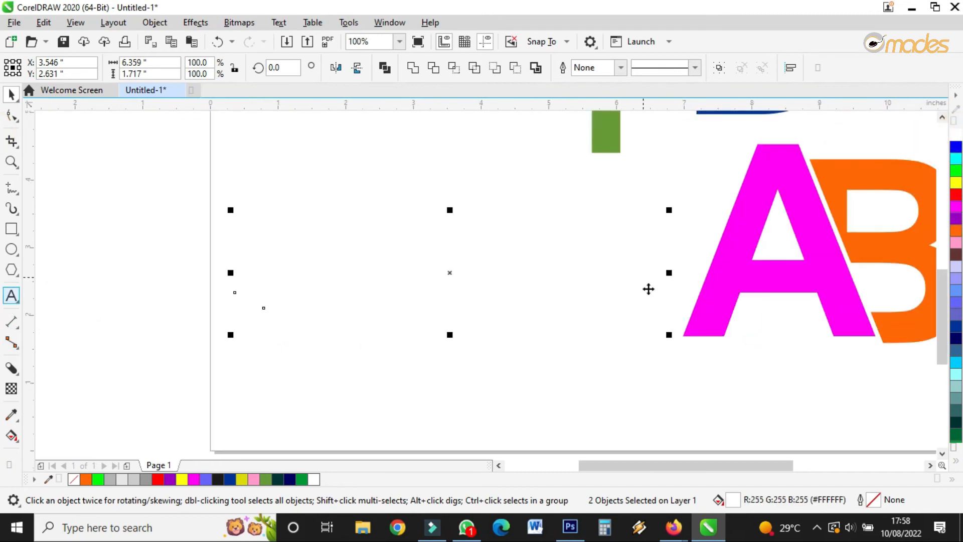
pyautogui.rightClick(956, 256)
pyautogui.scroll(2, 427, 271)
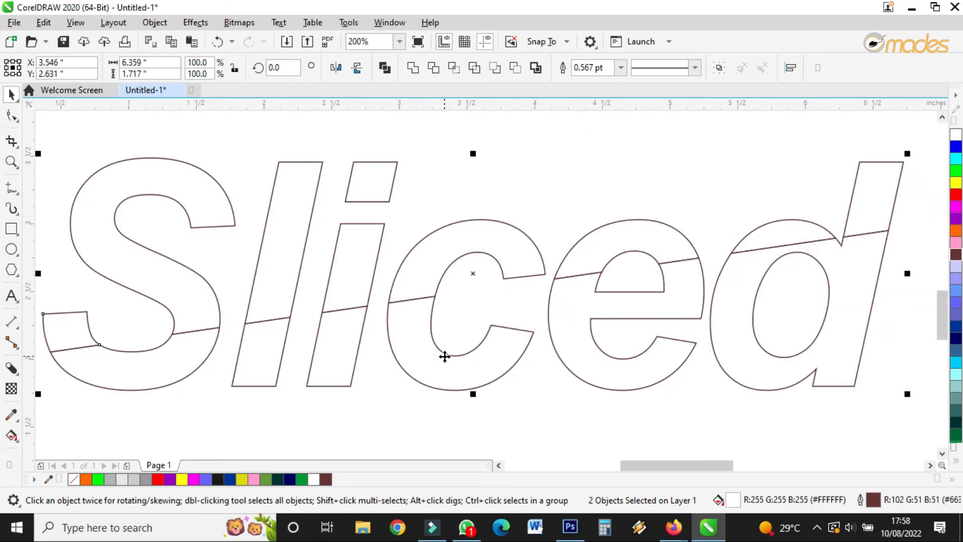
# Shift only the lower part of the sliced word slightly up and to the right, to about X 3.539, Y 2.399 in.
pyautogui.click(561, 404)
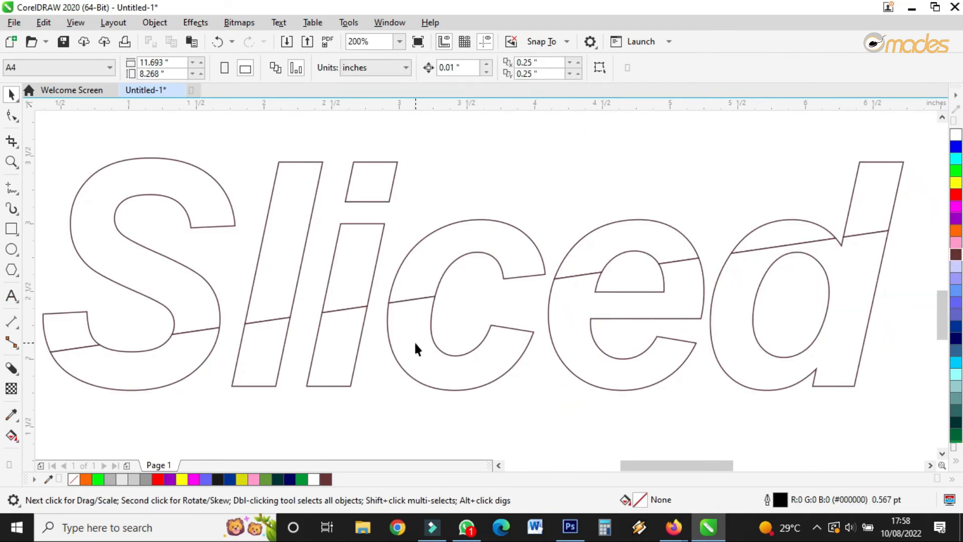
pyautogui.click(431, 335)
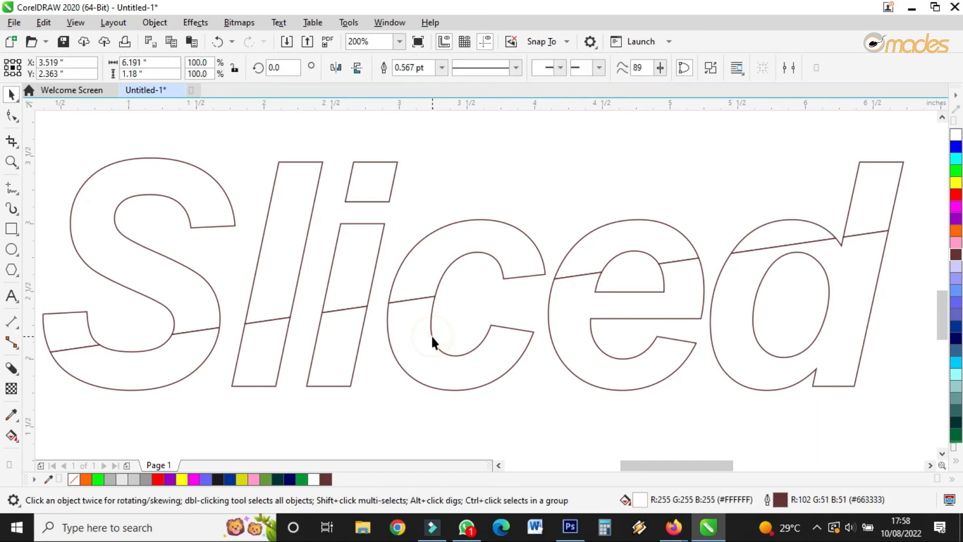
pyautogui.moveTo(435, 334); pyautogui.dragTo(436, 332)
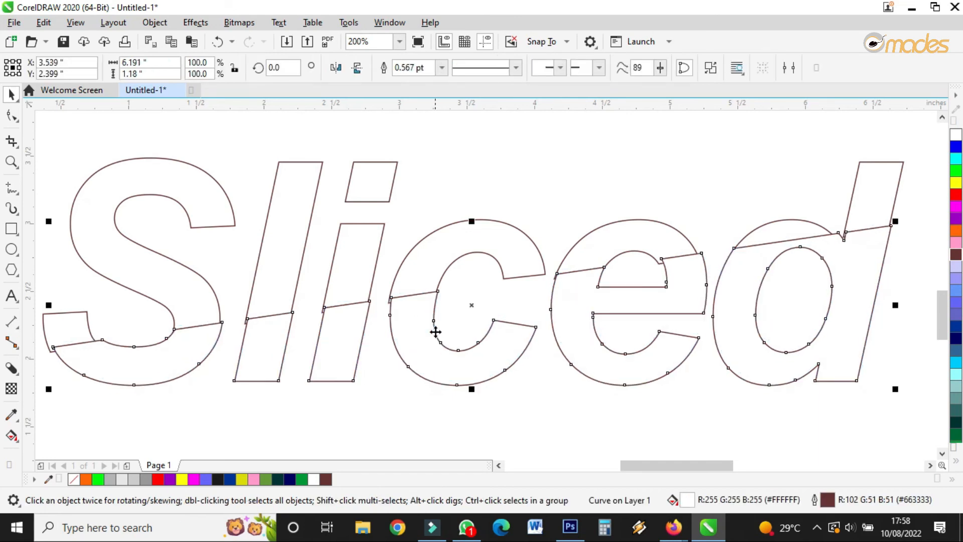
# Add a drop shadow to the lower part of the sliced word, extending from its bottom edge up to the top of the letter c.
pyautogui.click(15, 374)
pyautogui.click(16, 377)
pyautogui.click(15, 371)
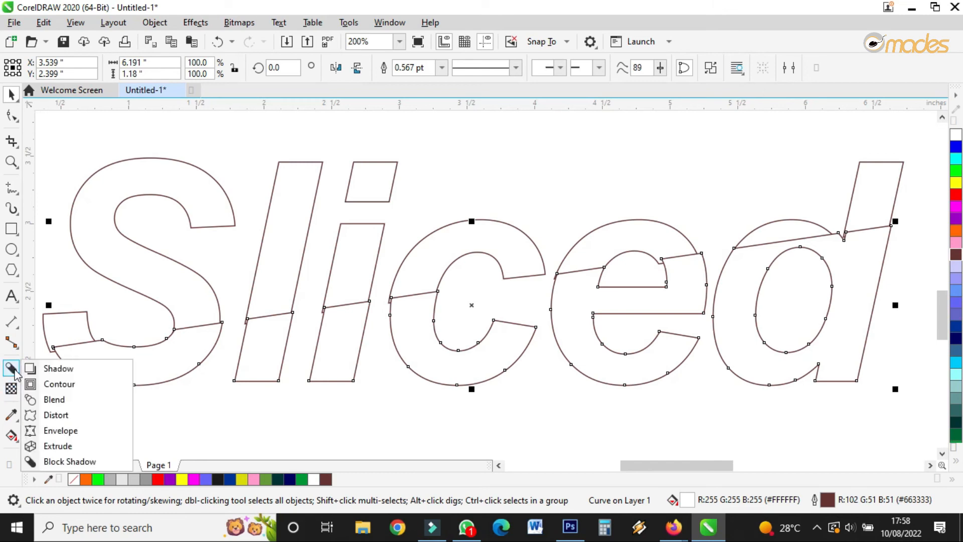
pyautogui.click(51, 368)
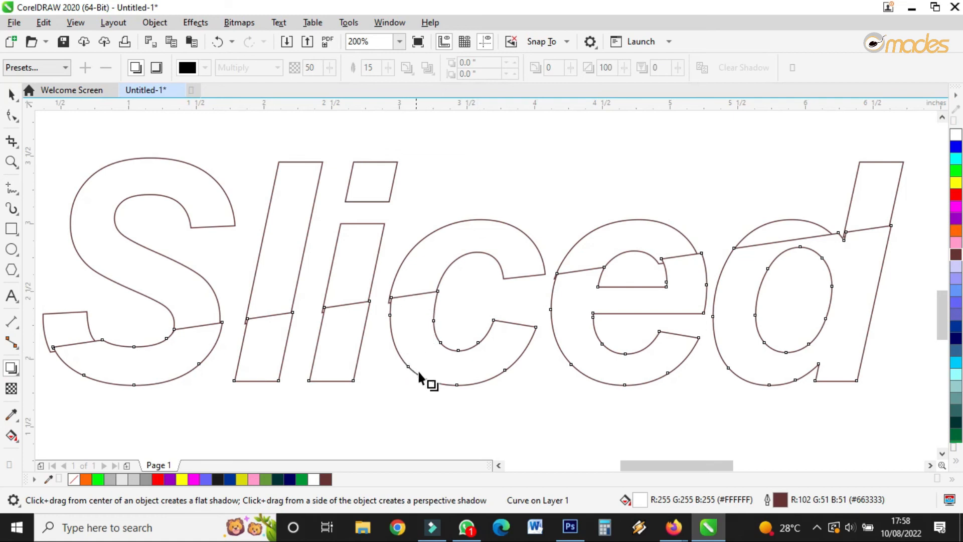
pyautogui.moveTo(435, 386); pyautogui.dragTo(474, 220)
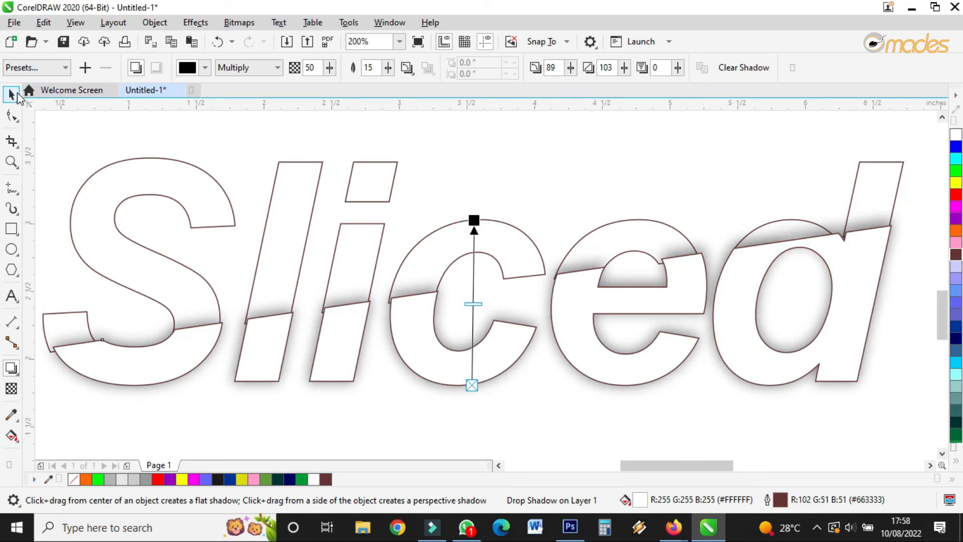
# Set the shadow's opacity to 42 and its feathering to 13, and shift the lower part slightly up and to the right.
pyautogui.moveTo(330, 67); pyautogui.dragTo(326, 77)
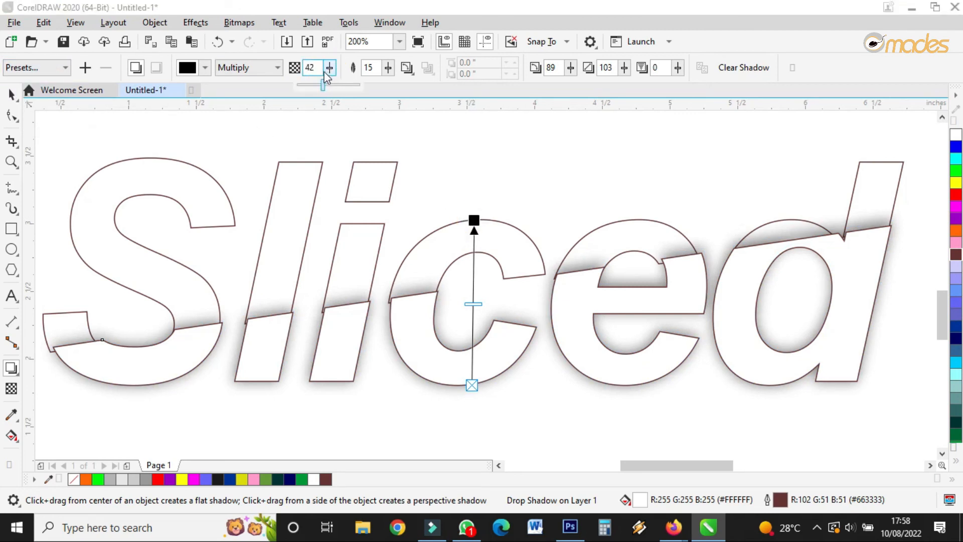
pyautogui.moveTo(388, 67); pyautogui.dragTo(400, 84)
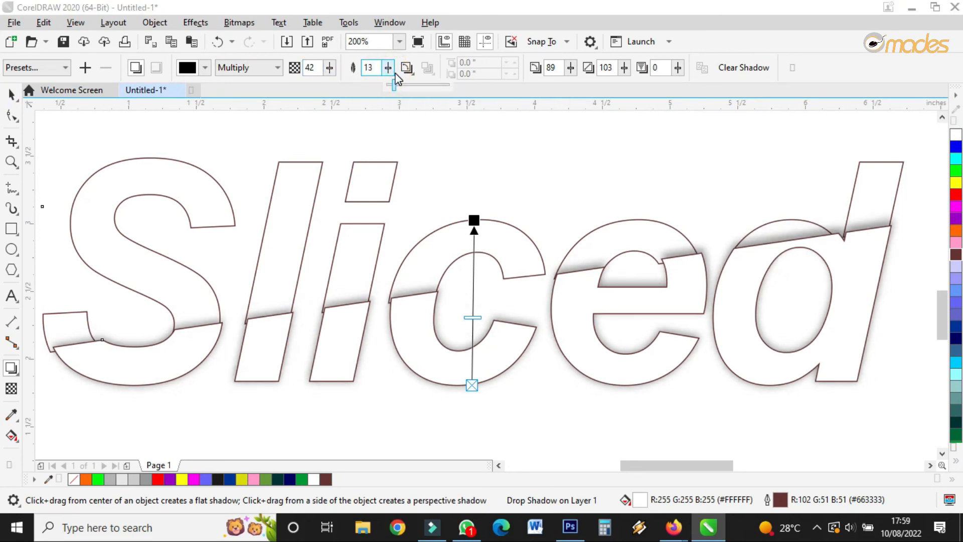
pyautogui.click(11, 93)
pyautogui.moveTo(420, 323); pyautogui.dragTo(420, 319)
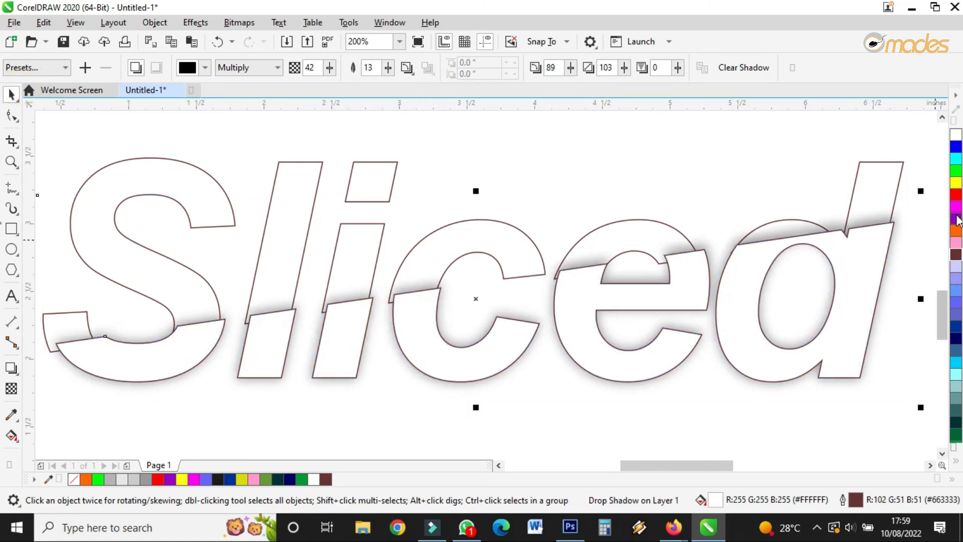
# Fill the lower part of the sliced word yellow, and try magenta and yellow fills on the upper part.
pyautogui.click(956, 183)
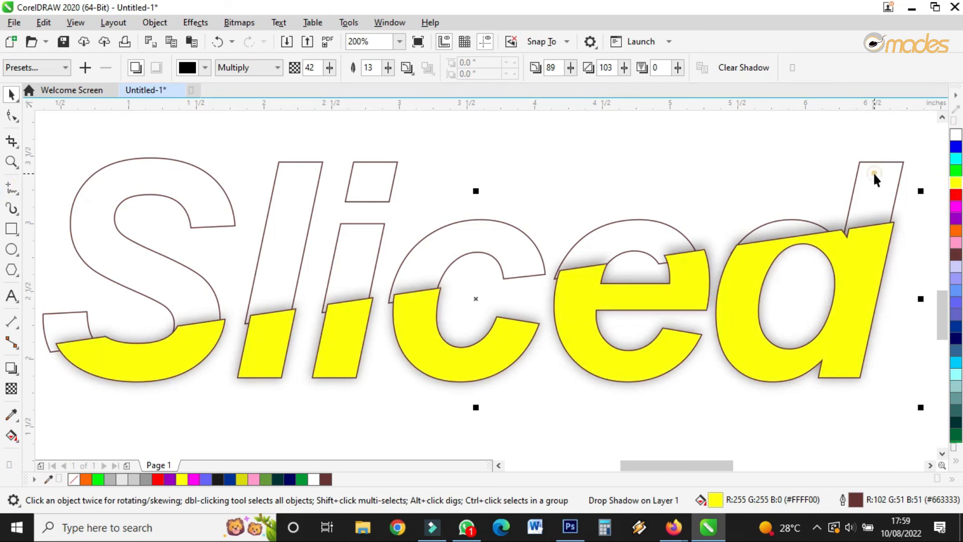
pyautogui.click(875, 179)
pyautogui.click(956, 207)
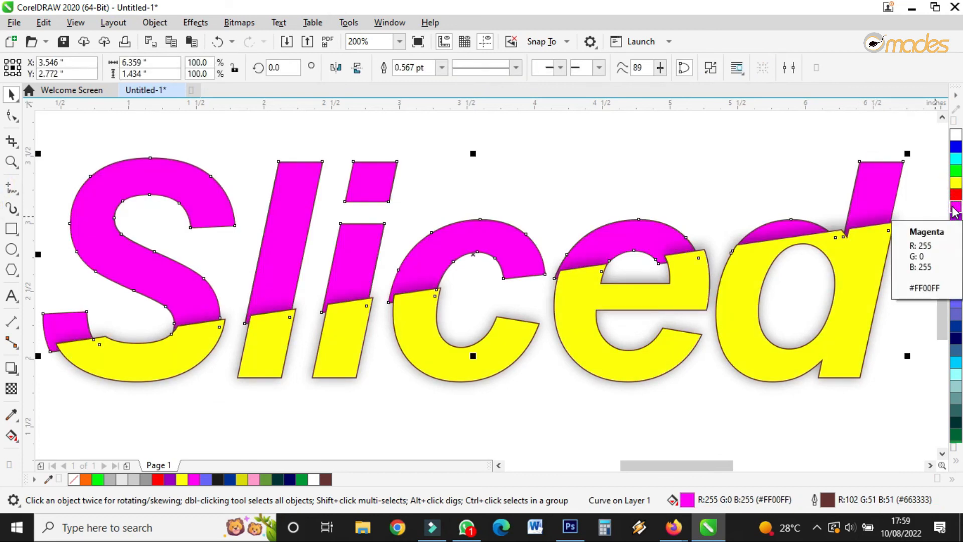
pyautogui.click(956, 182)
# Remove the outline from both parts of the sliced word.
pyautogui.scroll(-2, 432, 301)
pyautogui.moveTo(202, 203); pyautogui.dragTo(682, 399)
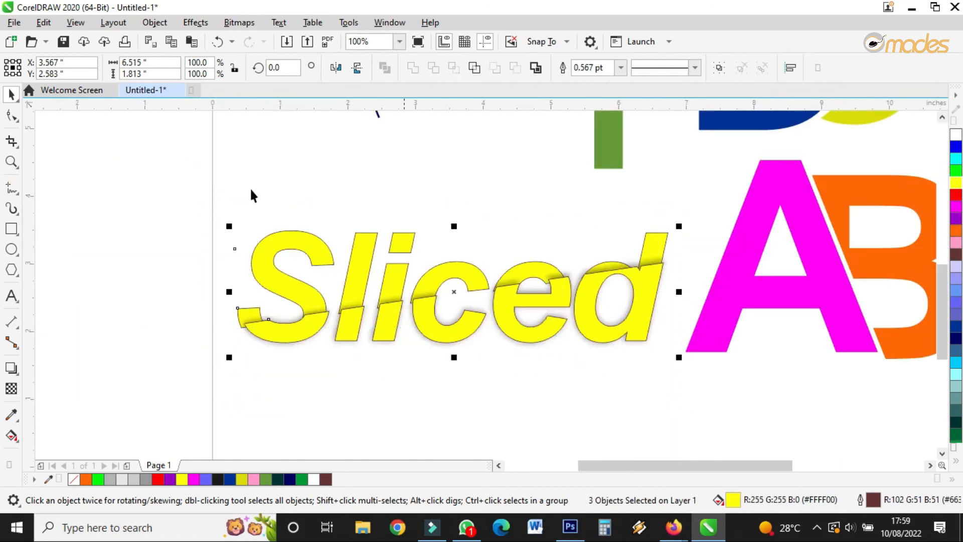
pyautogui.rightClick(74, 479)
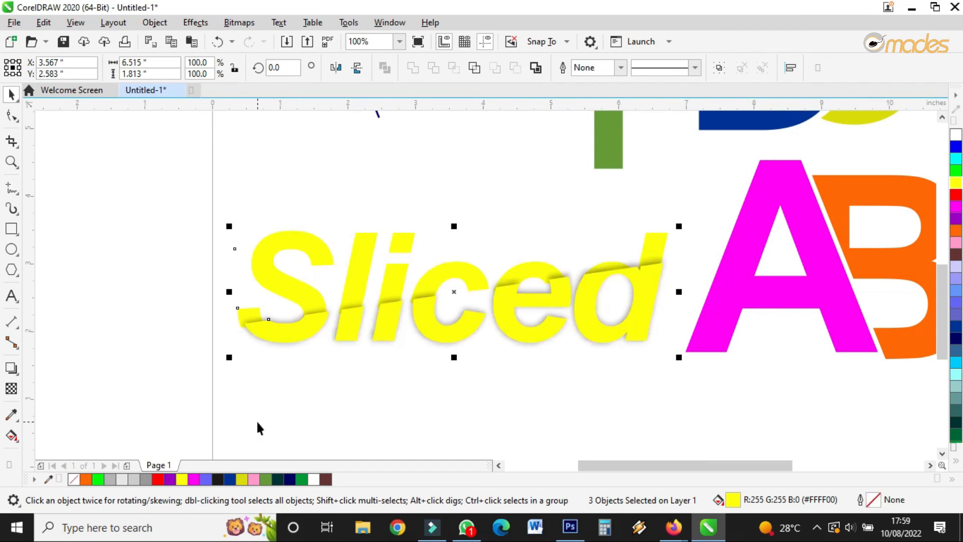
# Fill the lower and upper parts of the sliced word with Electric Blue (#6666FF), trying #6699FF on the upper part.
pyautogui.click(471, 394)
pyautogui.scroll(2, 475, 306)
pyautogui.click(441, 251)
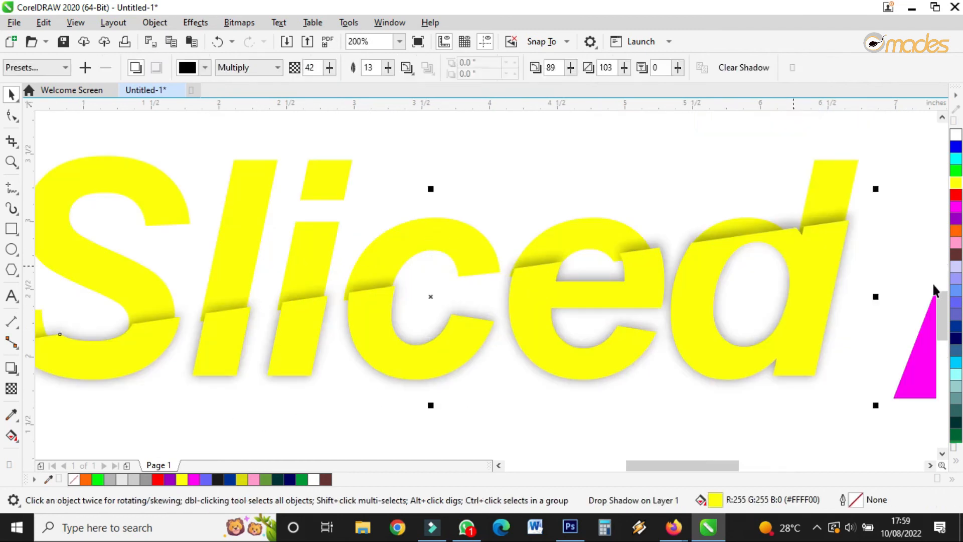
pyautogui.click(954, 304)
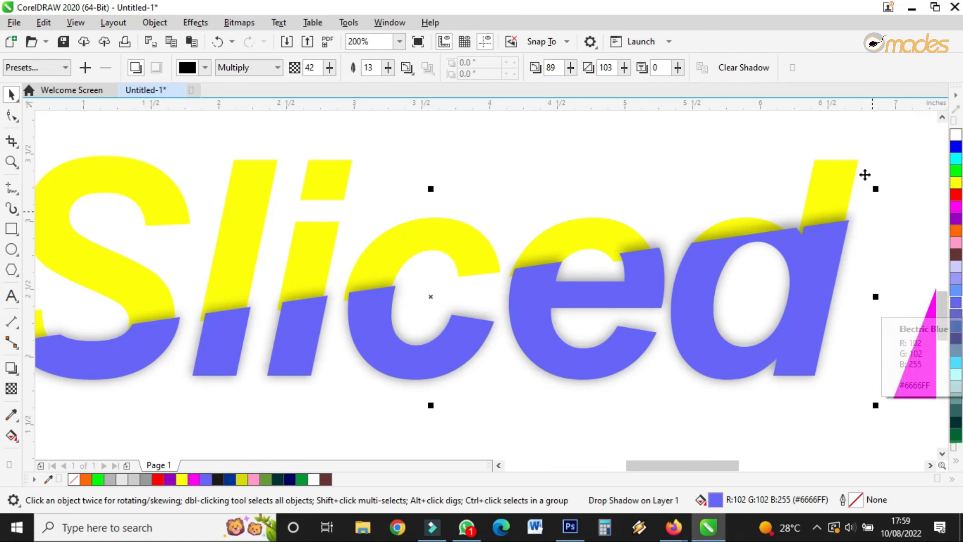
pyautogui.click(831, 172)
pyautogui.click(956, 291)
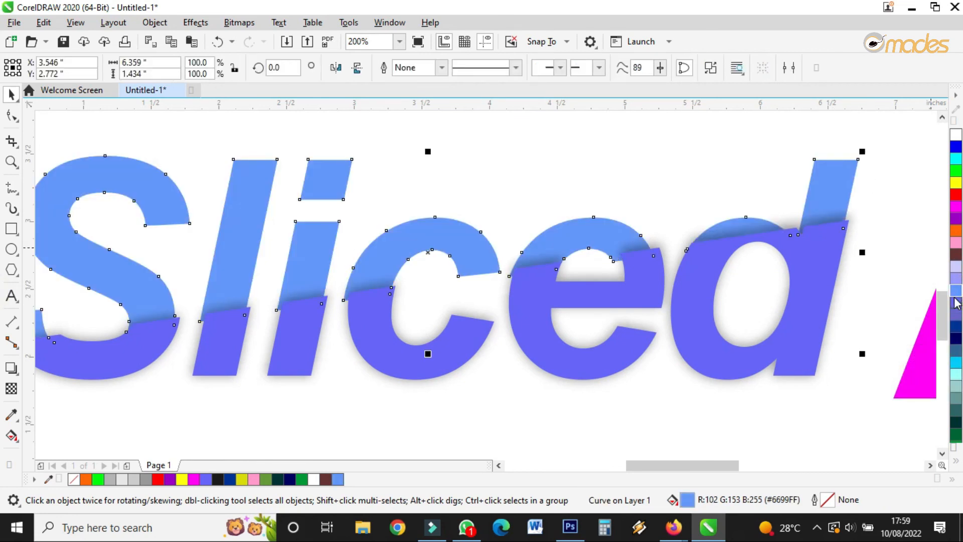
pyautogui.click(955, 306)
# Strengthen the lower part's drop shadow by setting its opacity to 62 and its feathering to 10.
pyautogui.scroll(-2, 563, 276)
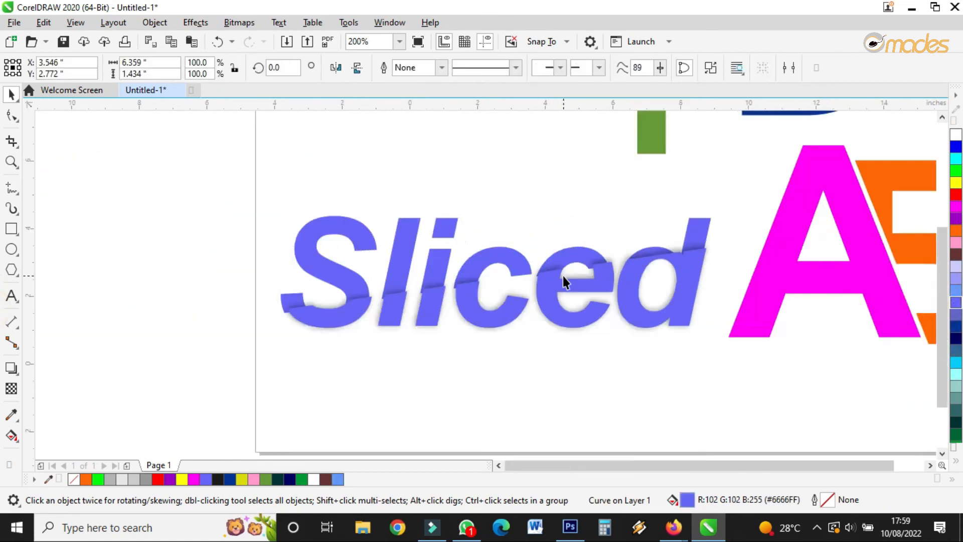
pyautogui.scroll(2, 522, 299)
pyautogui.click(516, 284)
pyautogui.click(11, 368)
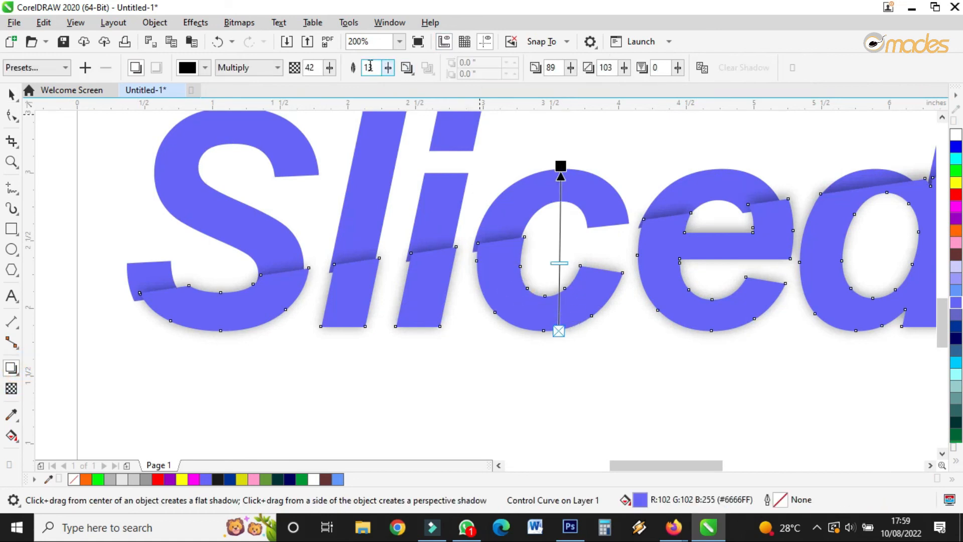
pyautogui.click(331, 67)
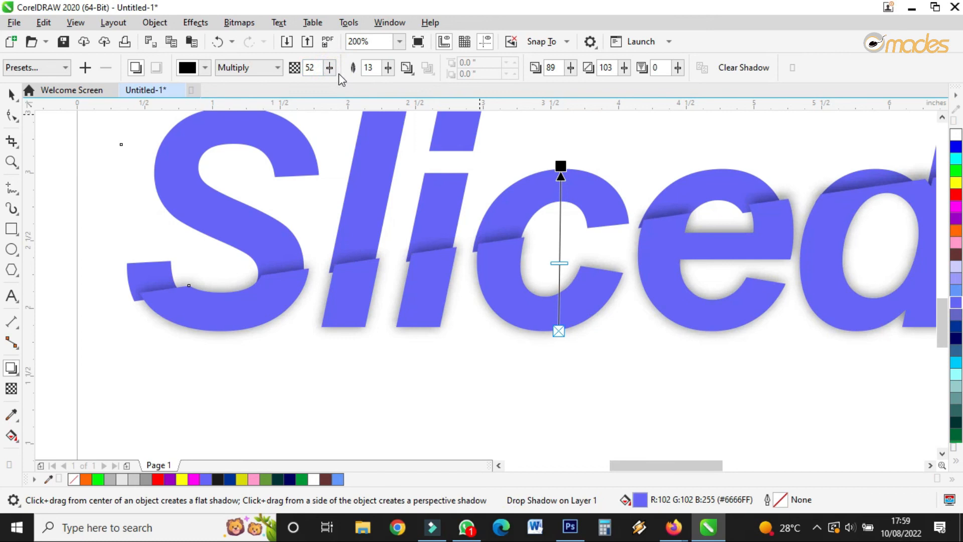
pyautogui.click(330, 67)
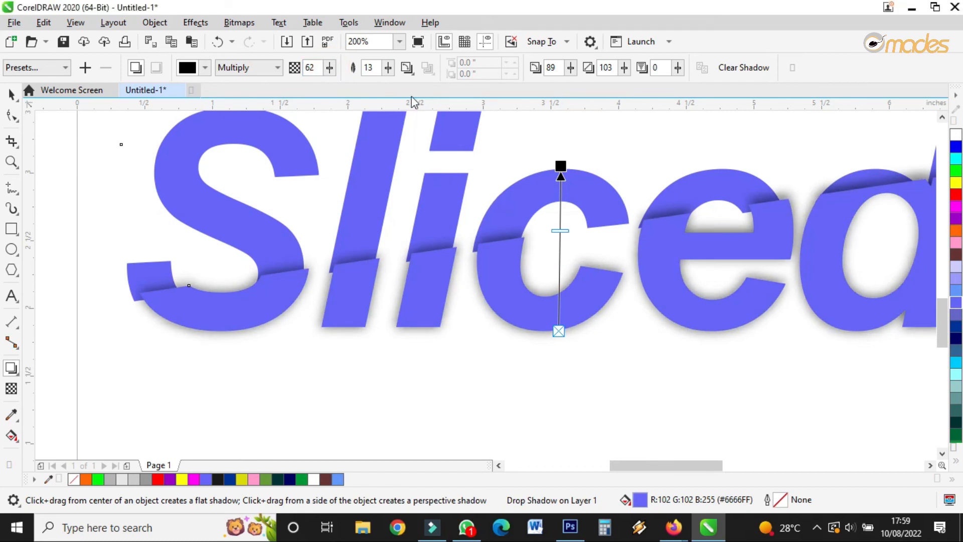
pyautogui.moveTo(392, 70); pyautogui.dragTo(392, 71)
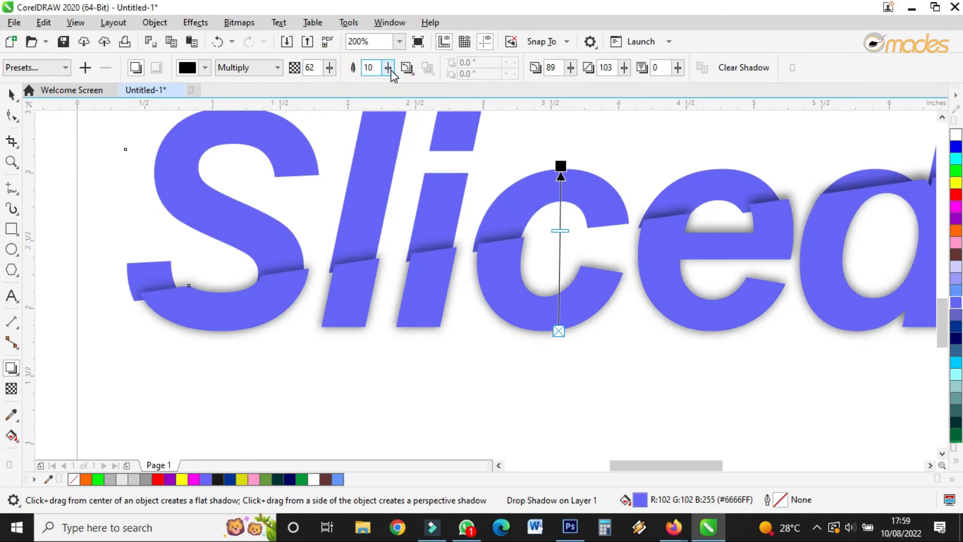
pyautogui.scroll(-1, 427, 213)
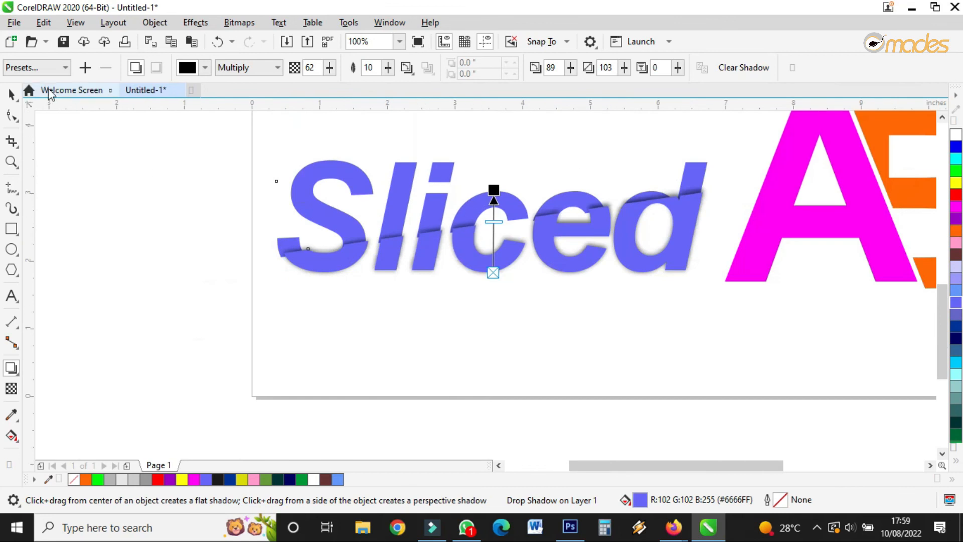
pyautogui.click(11, 94)
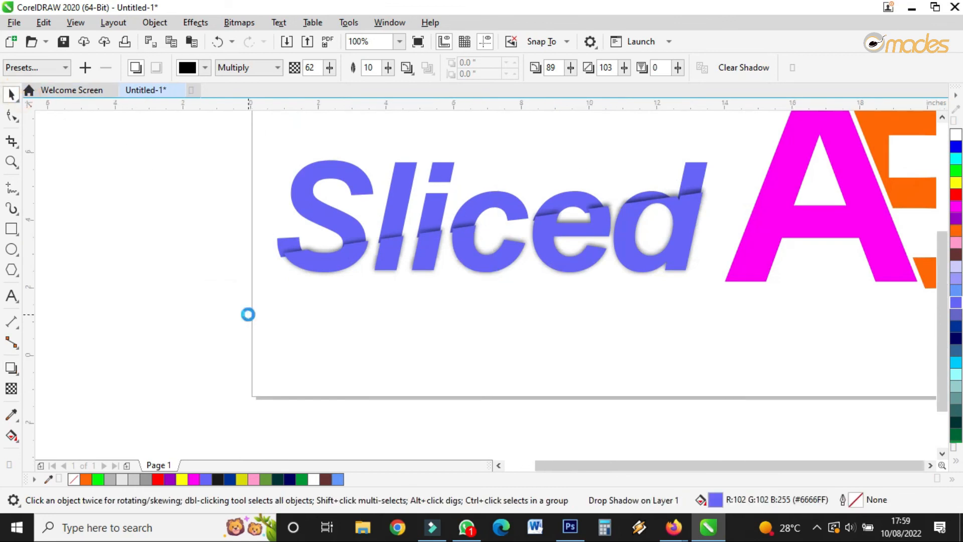
# Shrink the AB logo and place it on the page below the AM logo, with the sliced word moved within the page.
pyautogui.scroll(-1, 251, 319)
pyautogui.moveTo(662, 198); pyautogui.dragTo(482, 316)
pyautogui.moveTo(633, 305); pyautogui.dragTo(608, 287)
pyautogui.moveTo(551, 250); pyautogui.dragTo(145, 228)
pyautogui.moveTo(527, 217); pyautogui.dragTo(224, 316)
pyautogui.moveTo(353, 285); pyautogui.dragTo(421, 324)
pyautogui.moveTo(89, 155); pyautogui.dragTo(222, 311)
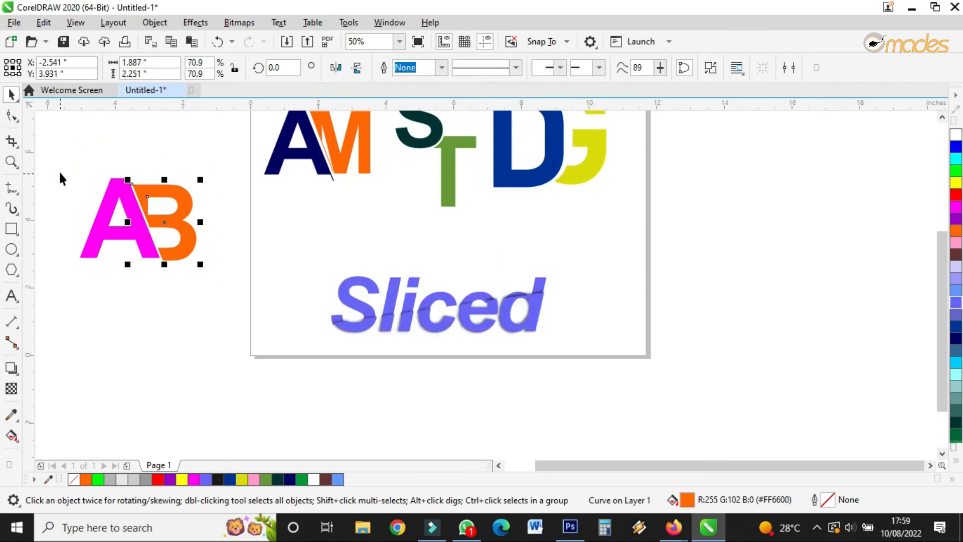
pyautogui.moveTo(164, 224); pyautogui.dragTo(336, 225)
# Enlarge the whole sliced word to about 9.349 × 2.577 in and position it near the bottom of the page.
pyautogui.moveTo(265, 387); pyautogui.dragTo(606, 256)
pyautogui.moveTo(554, 271); pyautogui.dragTo(651, 245)
pyautogui.moveTo(516, 304); pyautogui.dragTo(484, 308)
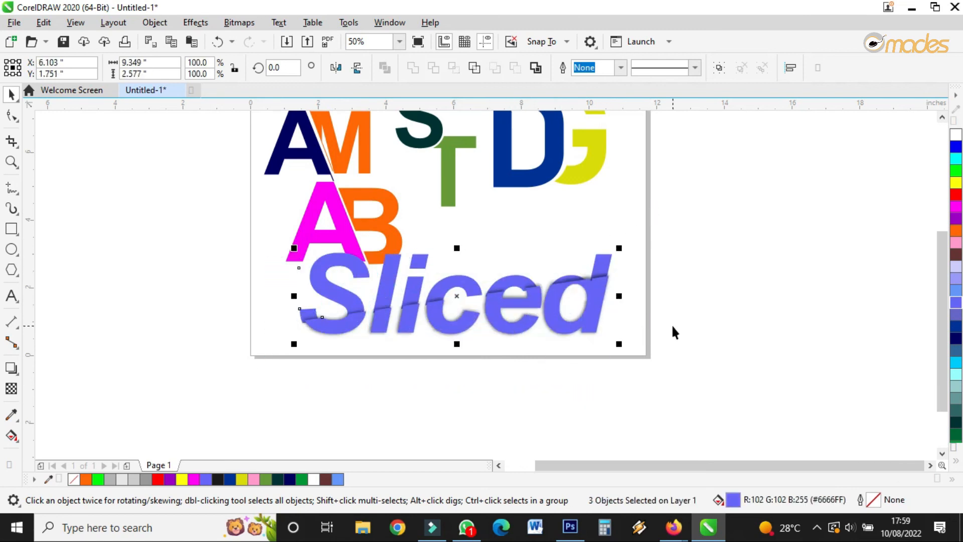
# Move the AM, AB, ST and DG logos together off the page to its right side.
pyautogui.scroll(-1, 566, 325)
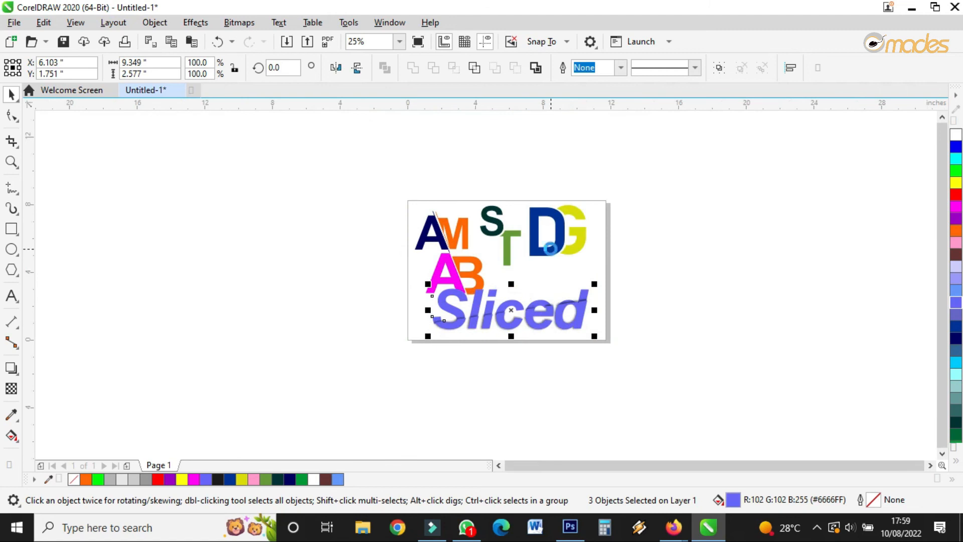
pyautogui.scroll(1, 551, 247)
pyautogui.moveTo(698, 135); pyautogui.dragTo(171, 344)
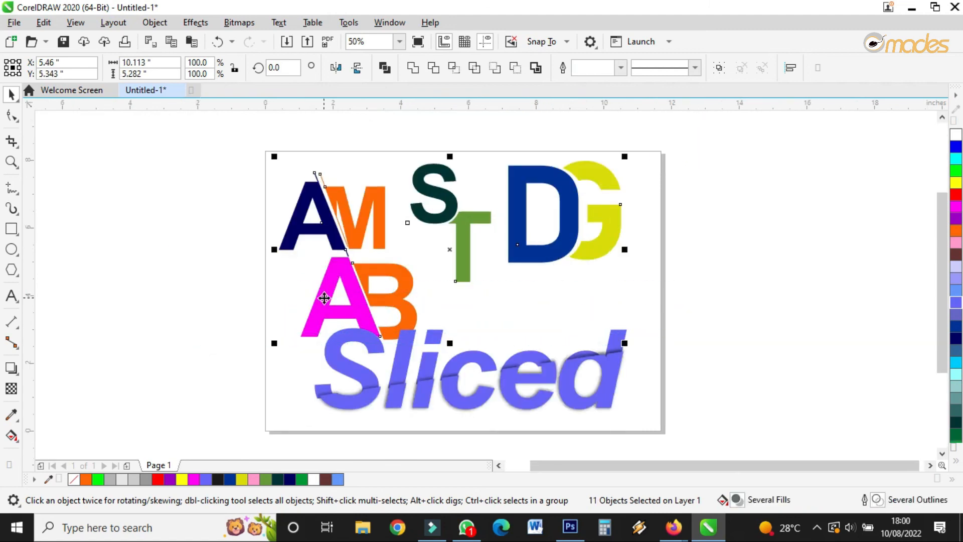
pyautogui.scroll(-1, 356, 283)
pyautogui.moveTo(399, 244); pyautogui.dragTo(701, 301)
# Enlarge the sliced word to about 10.932 × 3.013 in and centre it on the page at about X 5.79, Y 4.231 in.
pyautogui.moveTo(525, 266); pyautogui.dragTo(233, 398)
pyautogui.moveTo(406, 338); pyautogui.dragTo(398, 287)
pyautogui.scroll(1, 453, 295)
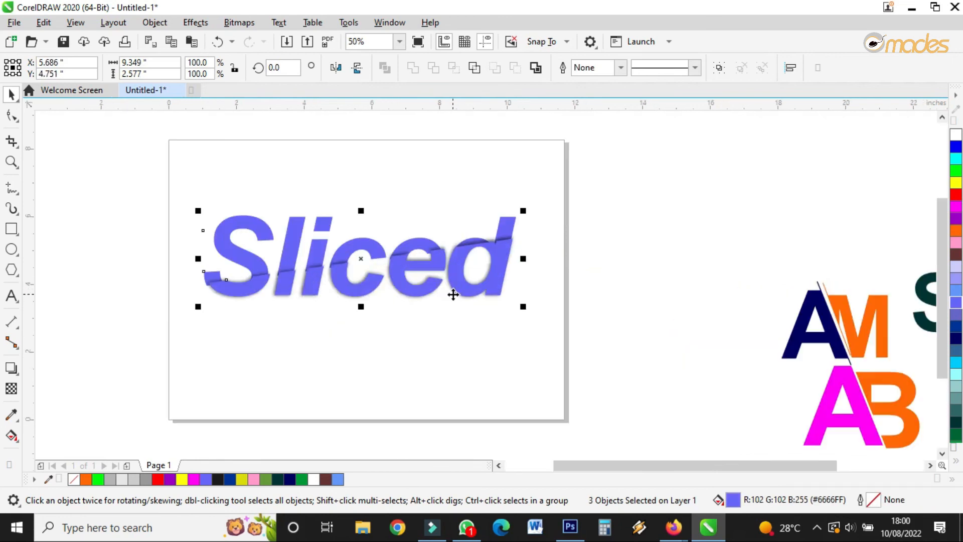
pyautogui.moveTo(524, 307); pyautogui.dragTo(553, 370)
pyautogui.moveTo(416, 271); pyautogui.dragTo(420, 289)
# Move the AM logo onto the page above the sliced word, at about X 7.994, Y 6.79 in.
pyautogui.scroll(-1, 422, 291)
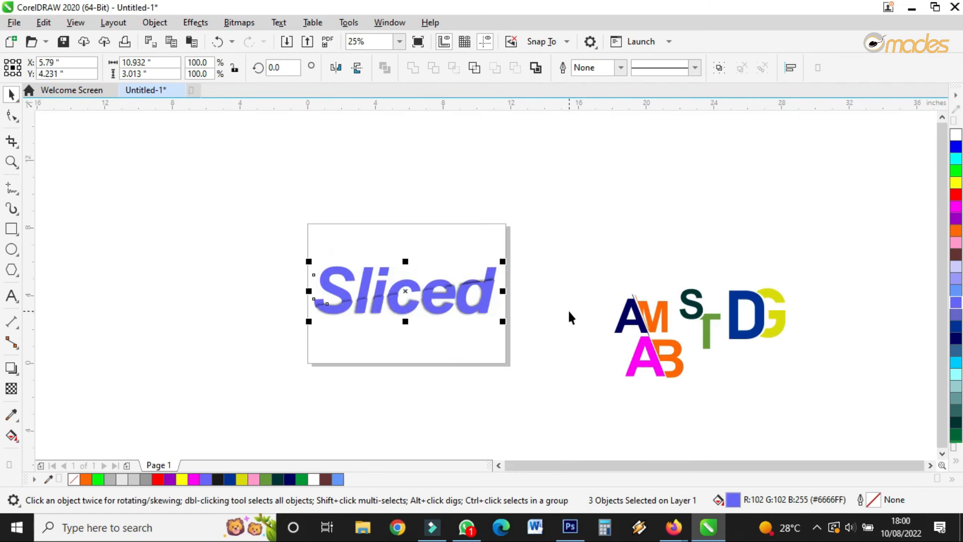
pyautogui.scroll(1, 568, 309)
pyautogui.moveTo(630, 243); pyautogui.dragTo(325, 183)
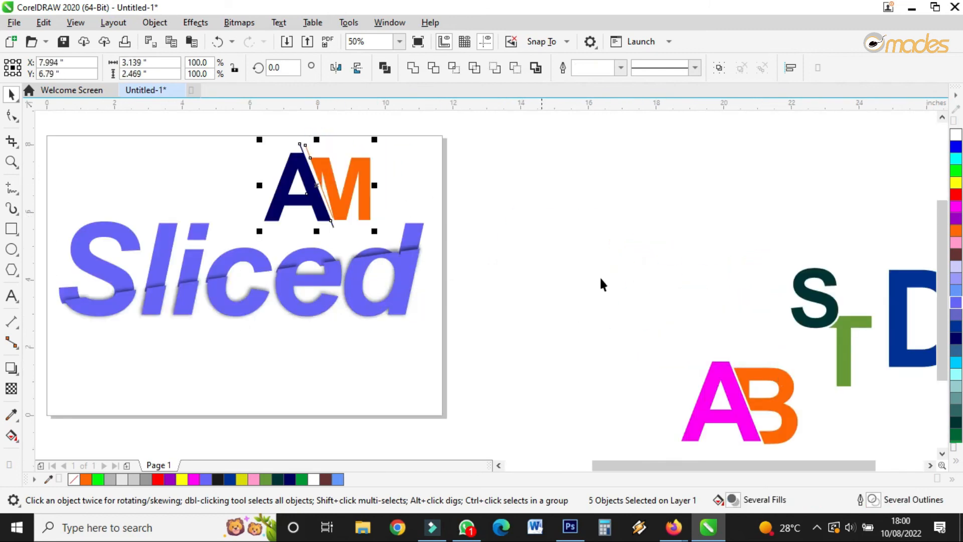
# Place the DG and AB logos on the page below the sliced word, shrinking DG to about 2.171 × 1.958 in and AB slightly.
pyautogui.scroll(-1, 689, 311)
pyautogui.moveTo(844, 274); pyautogui.dragTo(493, 342)
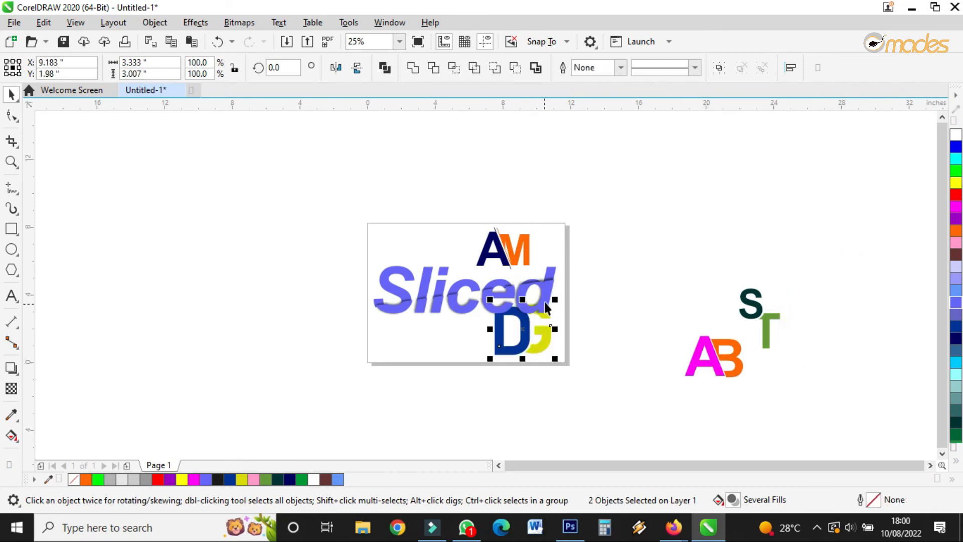
pyautogui.moveTo(557, 302); pyautogui.dragTo(512, 340)
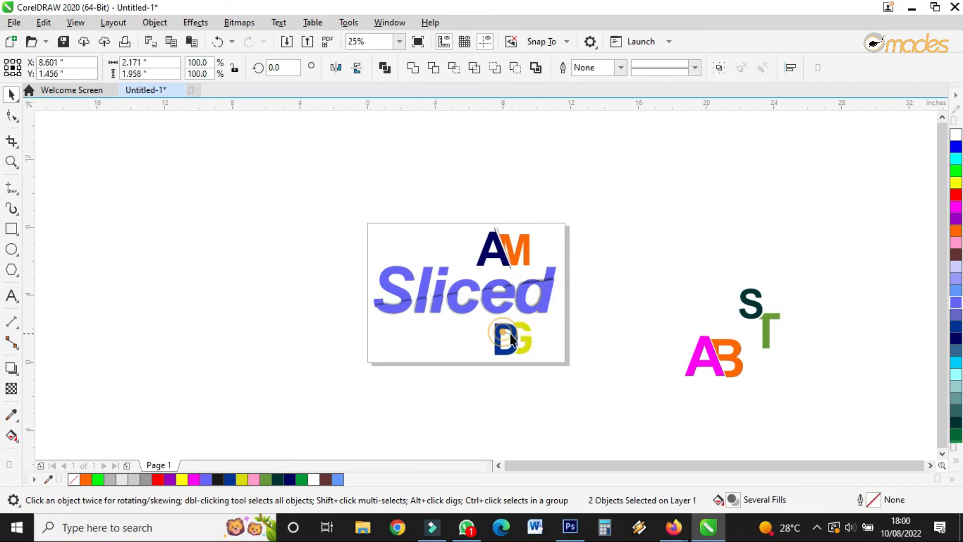
pyautogui.moveTo(662, 312); pyautogui.dragTo(736, 393)
pyautogui.moveTo(719, 362); pyautogui.dragTo(457, 332)
# Zoom in on the page and preview the finished design full screen.
pyautogui.click(11, 161)
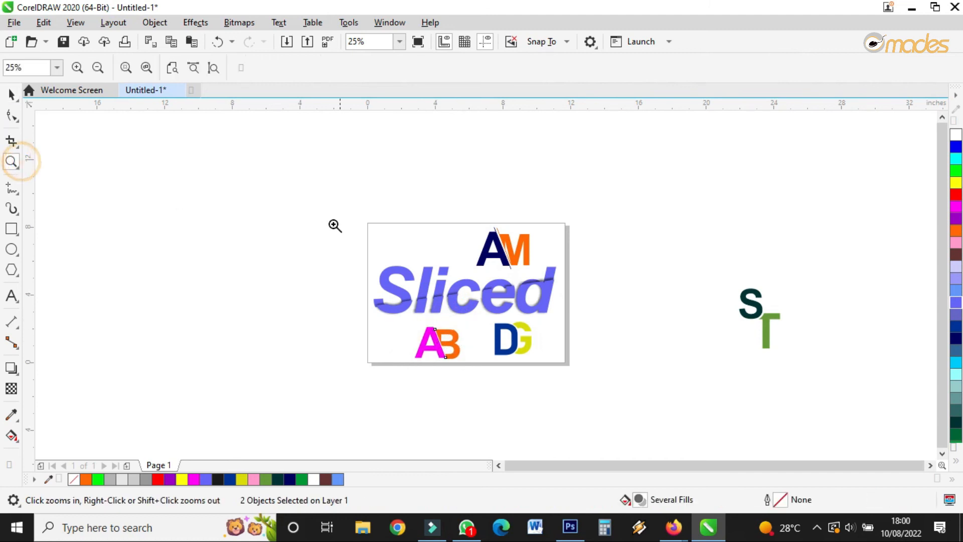
pyautogui.moveTo(361, 219); pyautogui.dragTo(595, 389)
pyautogui.press('F9')
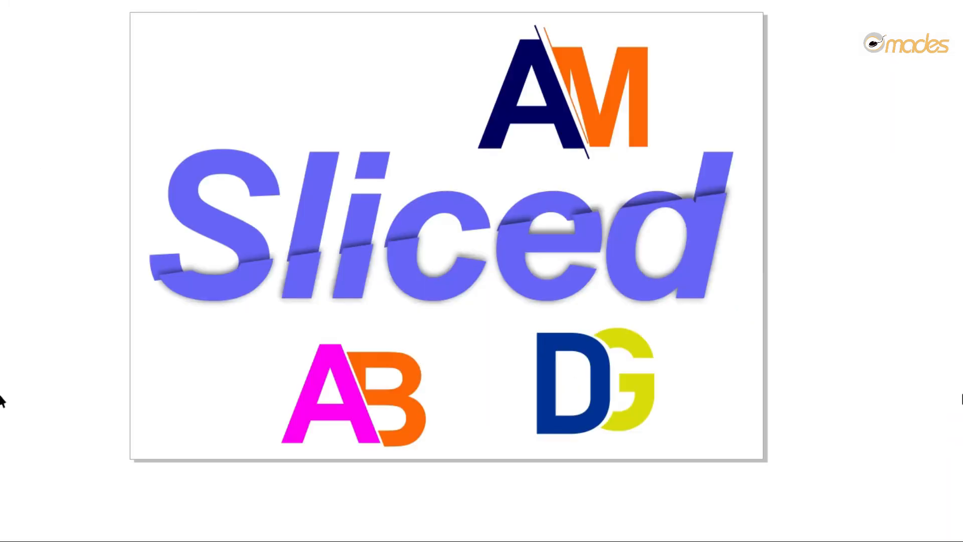